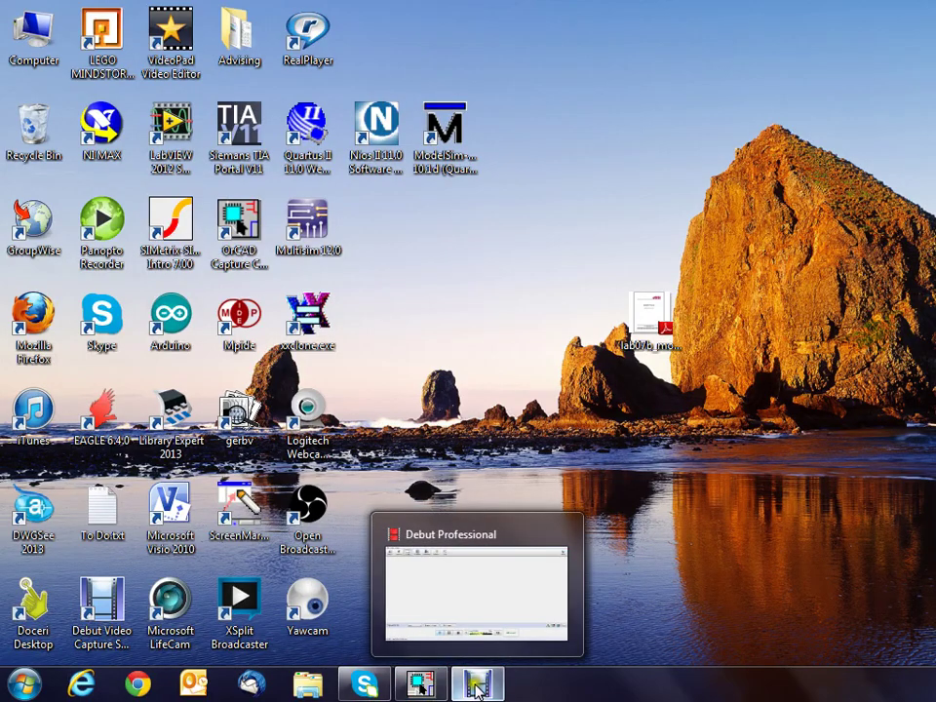
# Step: Bring OrCAD Capture forward and exit it with Alt+F4, closing the prob5p48 project
pyautogui.click(425, 683)
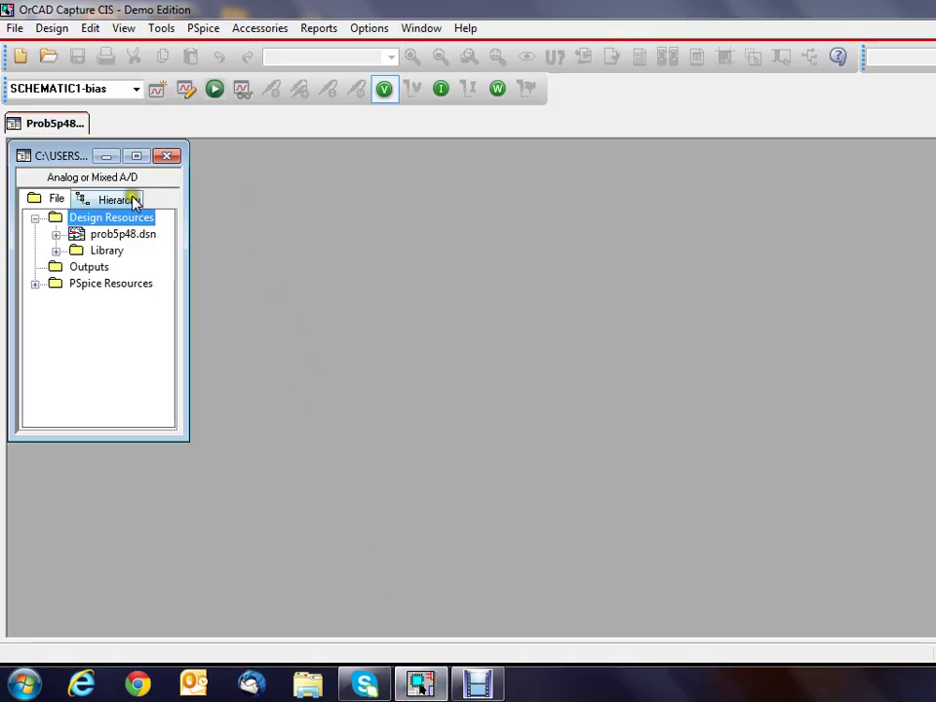
pyautogui.hotkey('alt', 'F4')
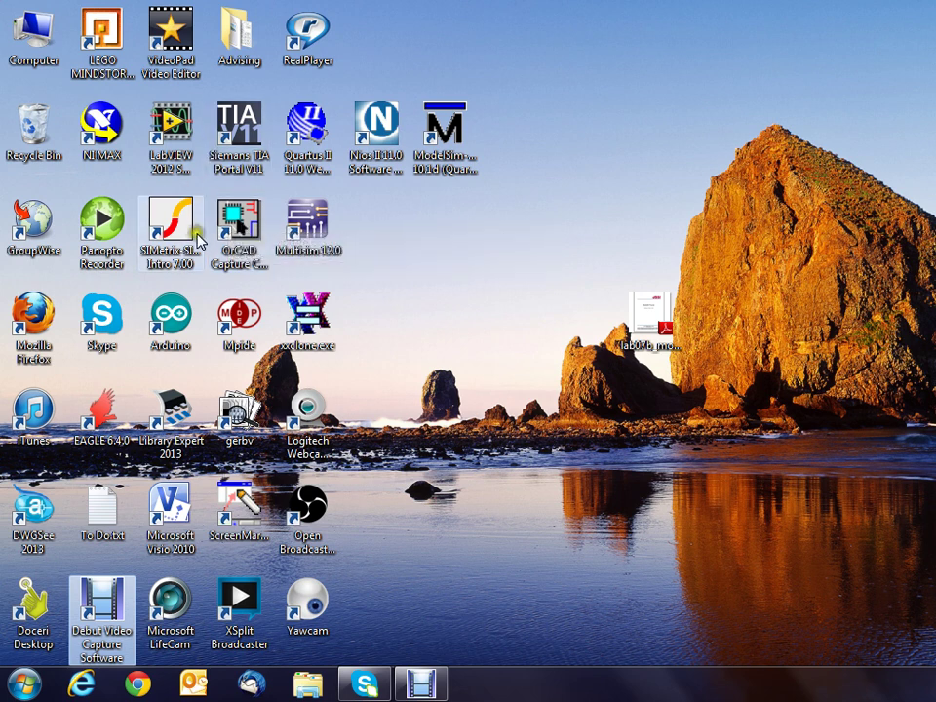
# Step: Launch OrCAD Capture CIS Demo from Start > All Programs > Cadence > OrCAD 16.3 Demo
pyautogui.click(239, 226)
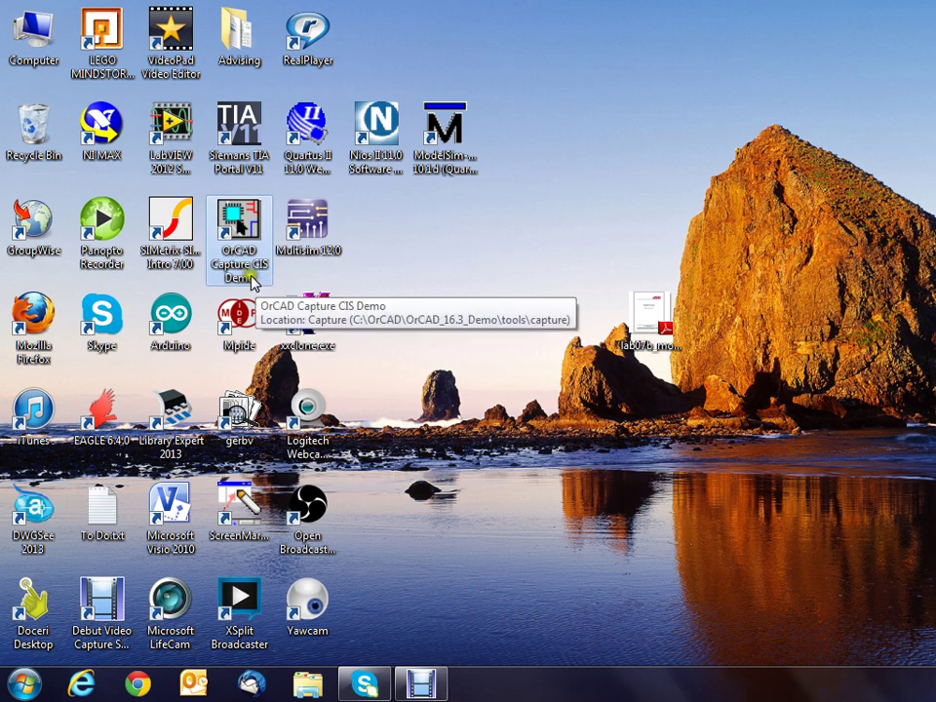
pyautogui.click(39, 687)
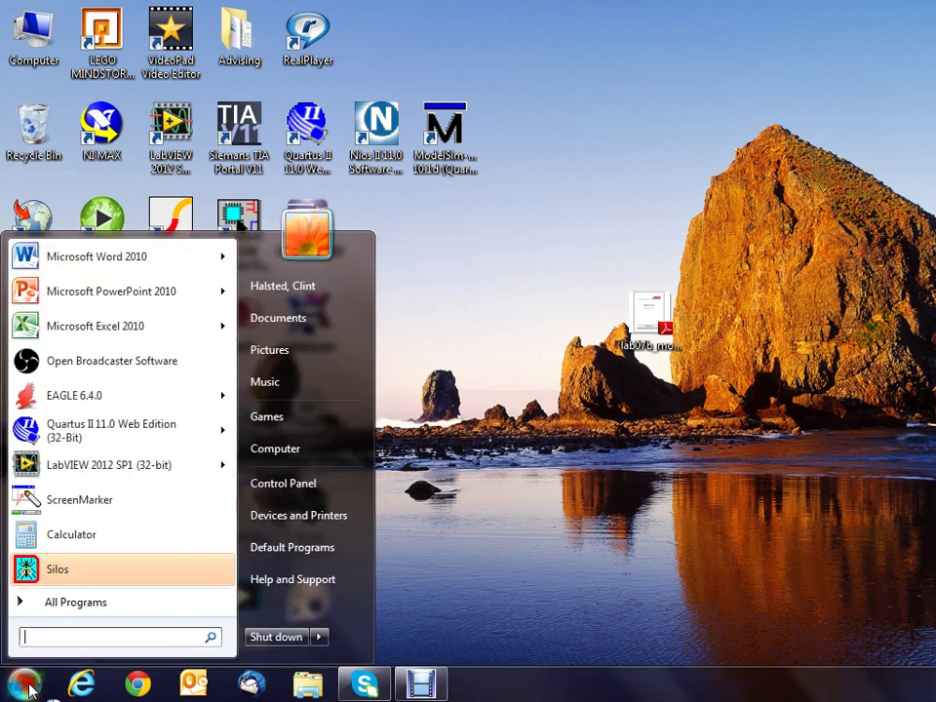
pyautogui.click(68, 605)
pyautogui.click(101, 405)
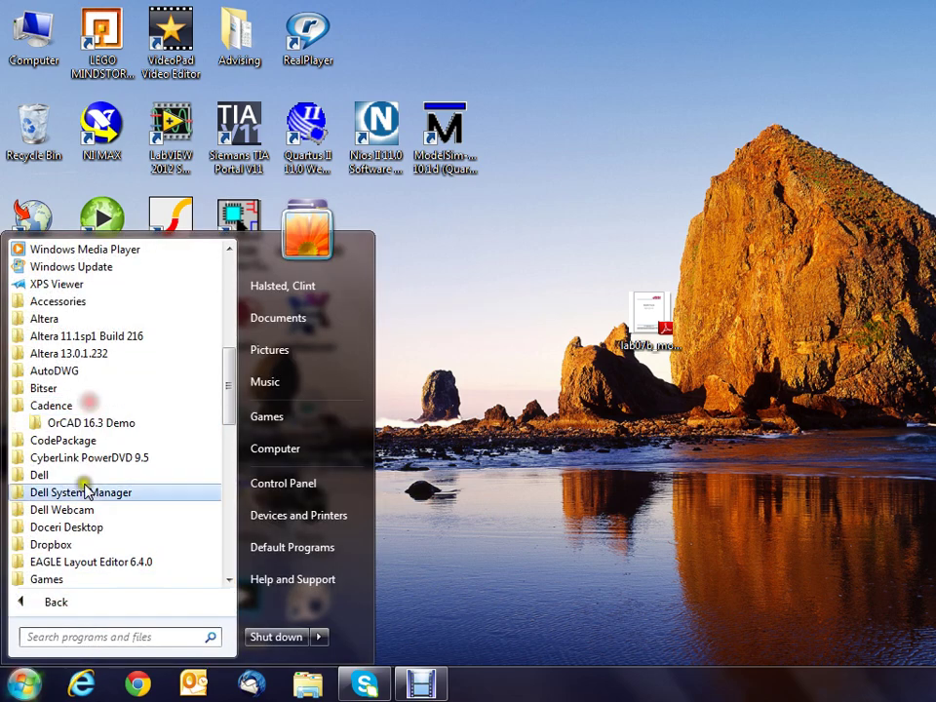
pyautogui.click(117, 422)
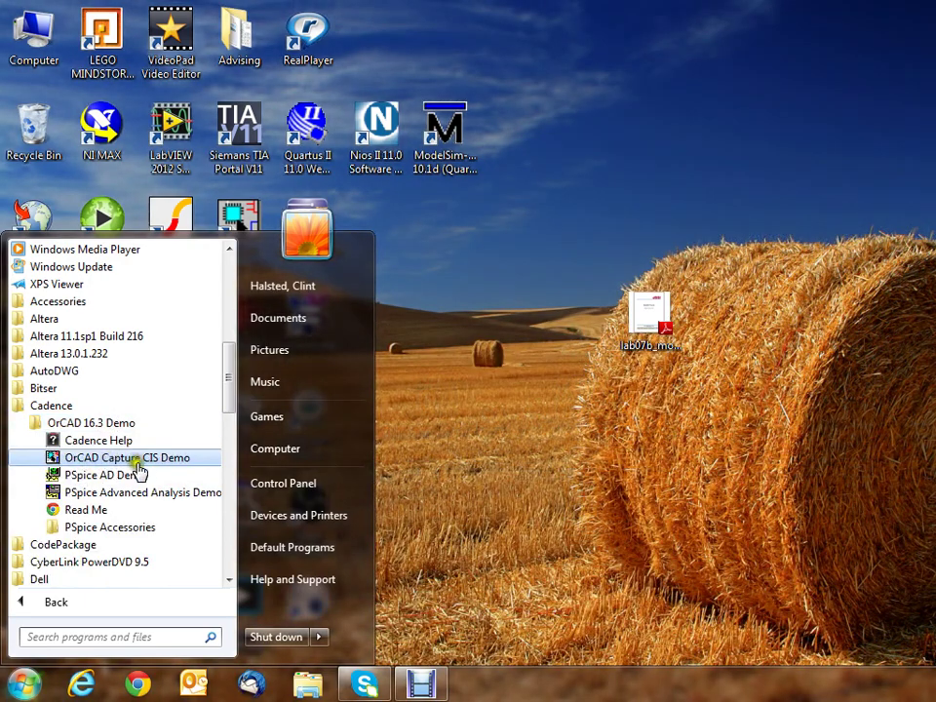
pyautogui.click(151, 462)
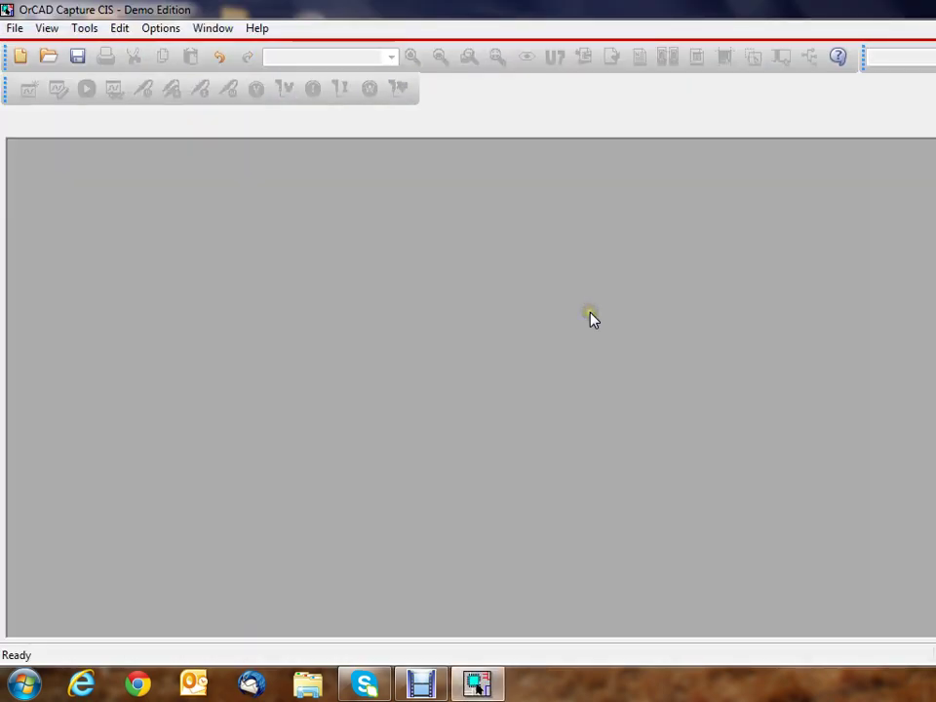
# Step: Create a new Analog or Mixed A/D project named Problem5p48 through File > New > Project
pyautogui.click(13, 28)
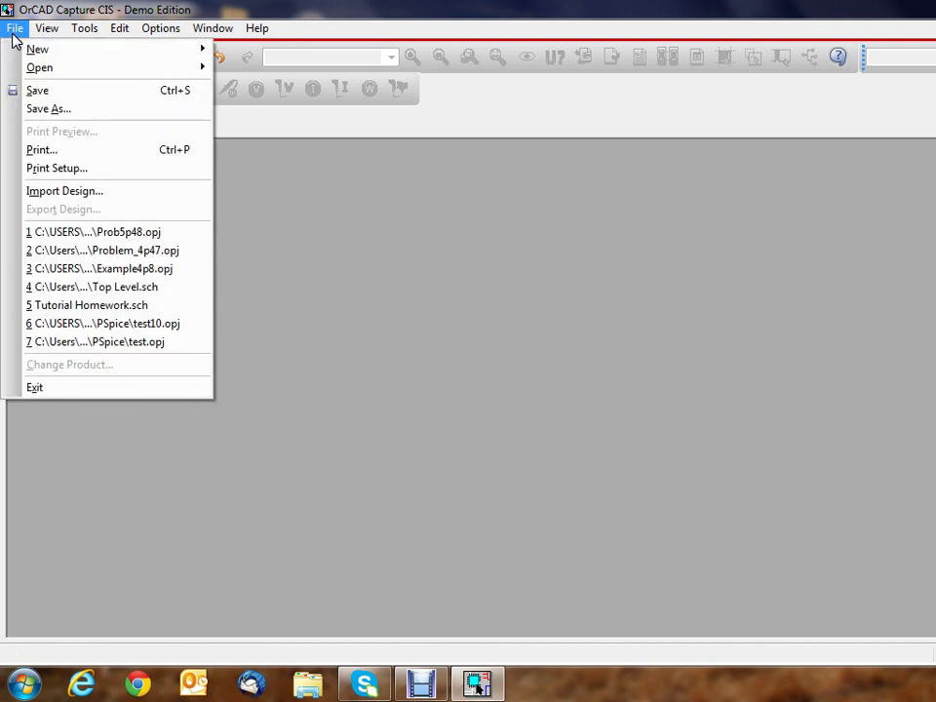
pyautogui.moveTo(83, 66)
pyautogui.moveTo(107, 51)
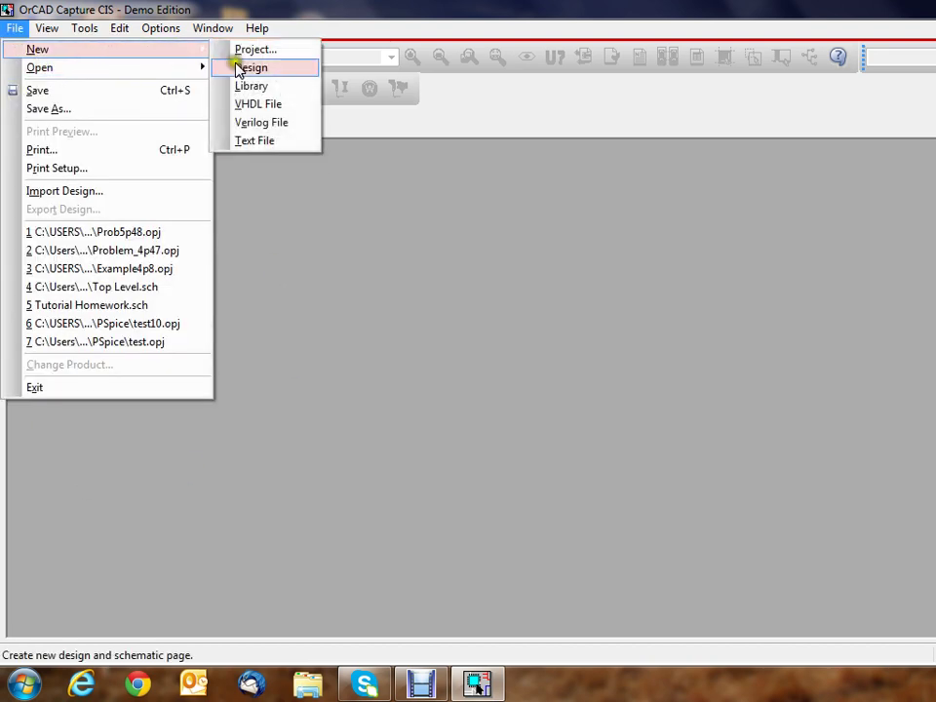
pyautogui.click(239, 49)
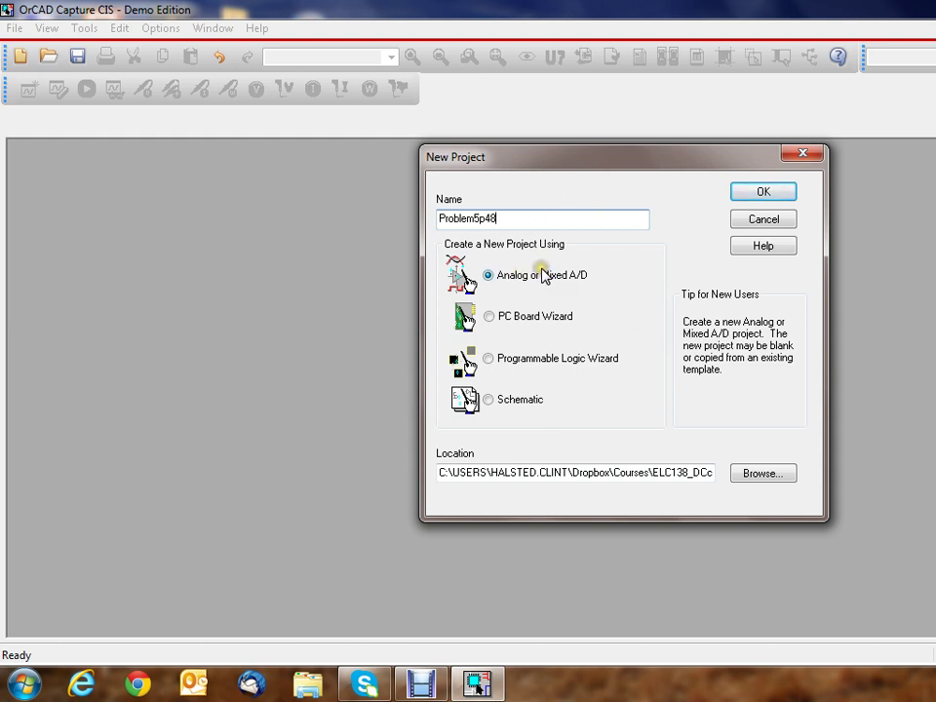
pyautogui.click(525, 472)
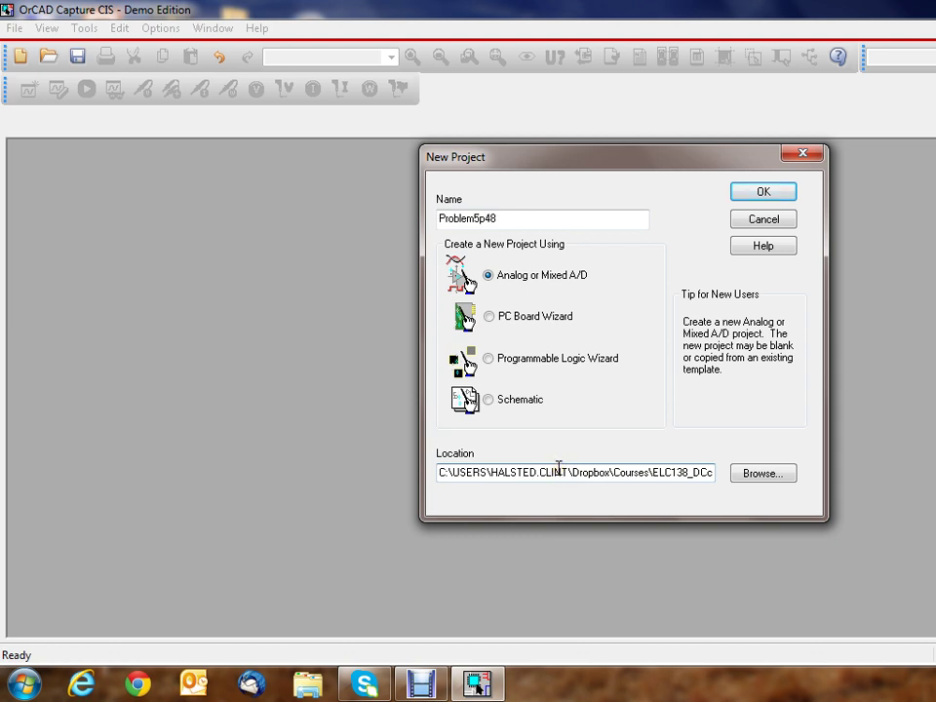
pyautogui.press('Right')
pyautogui.press('Right')
pyautogui.press('Right')
pyautogui.press('Right')
pyautogui.press('Right')
pyautogui.press('Right')
pyautogui.press('Right')
pyautogui.press('Right')
pyautogui.press('Right')
pyautogui.press('Right')
pyautogui.press('Right')
pyautogui.press('Right')
pyautogui.press('Right')
pyautogui.press('Right')
pyautogui.press('Right')
pyautogui.press('Right')
pyautogui.press('Right')
pyautogui.press('Right')
pyautogui.press('Right')
pyautogui.press('Right')
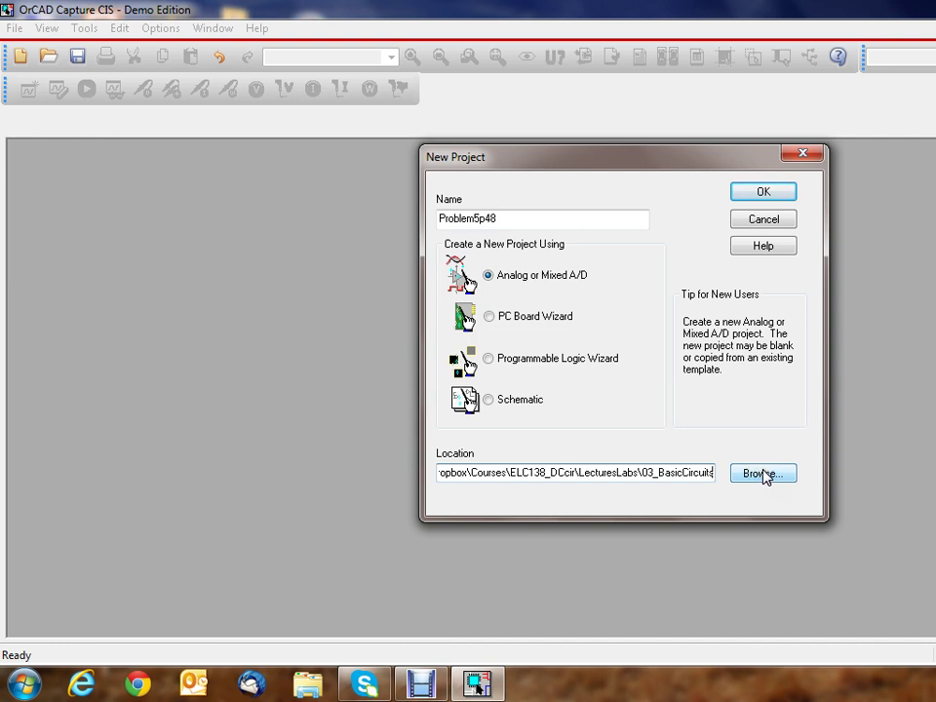
pyautogui.click(763, 192)
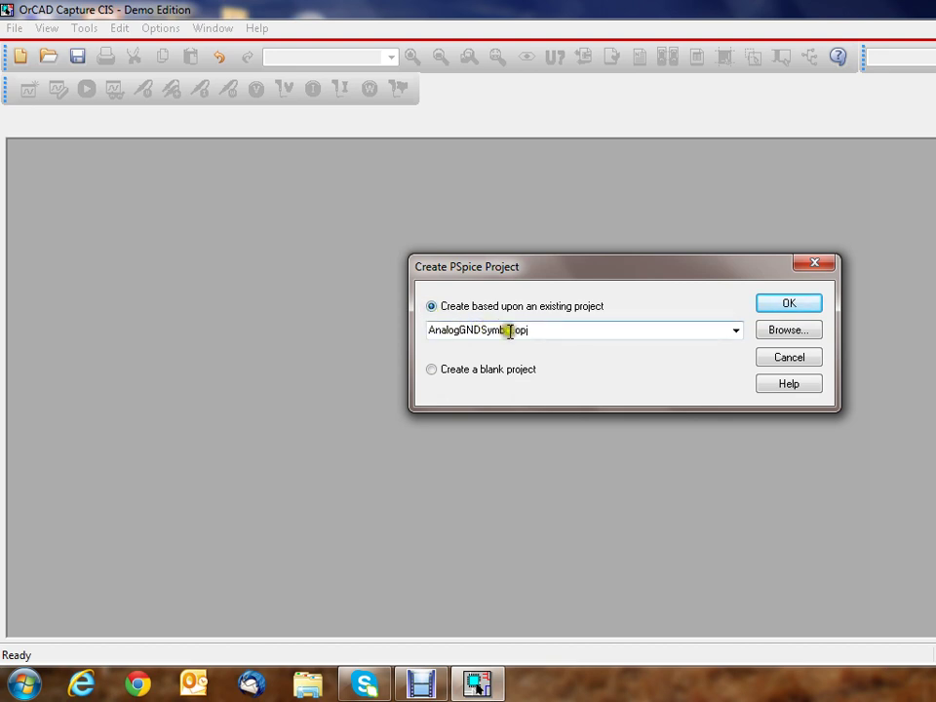
# Step: Create the PSpice project from the AnalogGNDSymbol.opj template and dismiss the Demo Edition warning
pyautogui.click(785, 306)
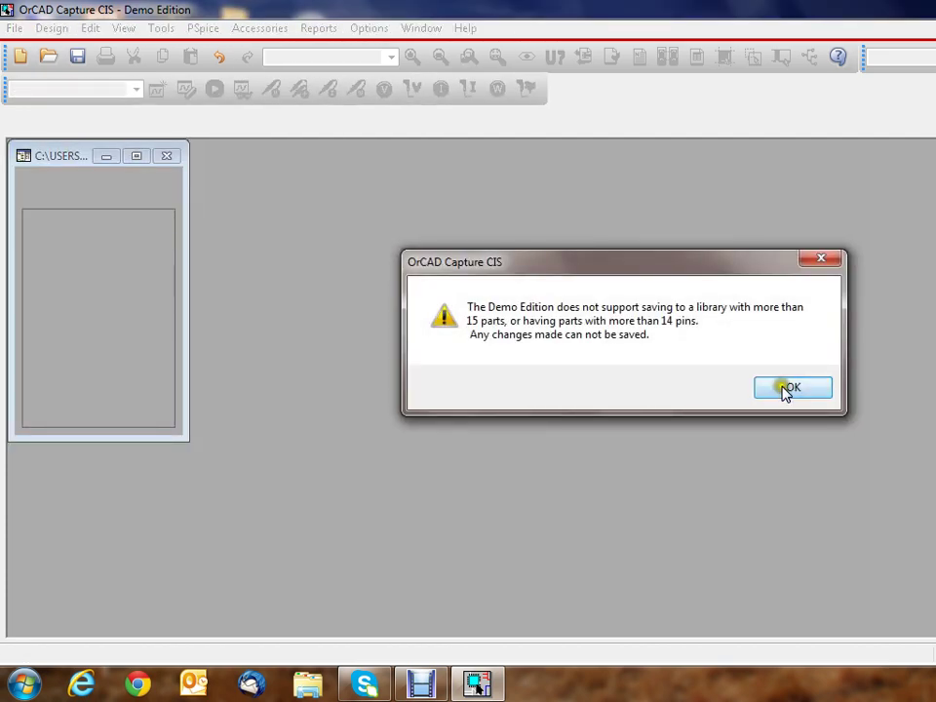
pyautogui.click(784, 390)
pyautogui.click(788, 391)
pyautogui.click(799, 390)
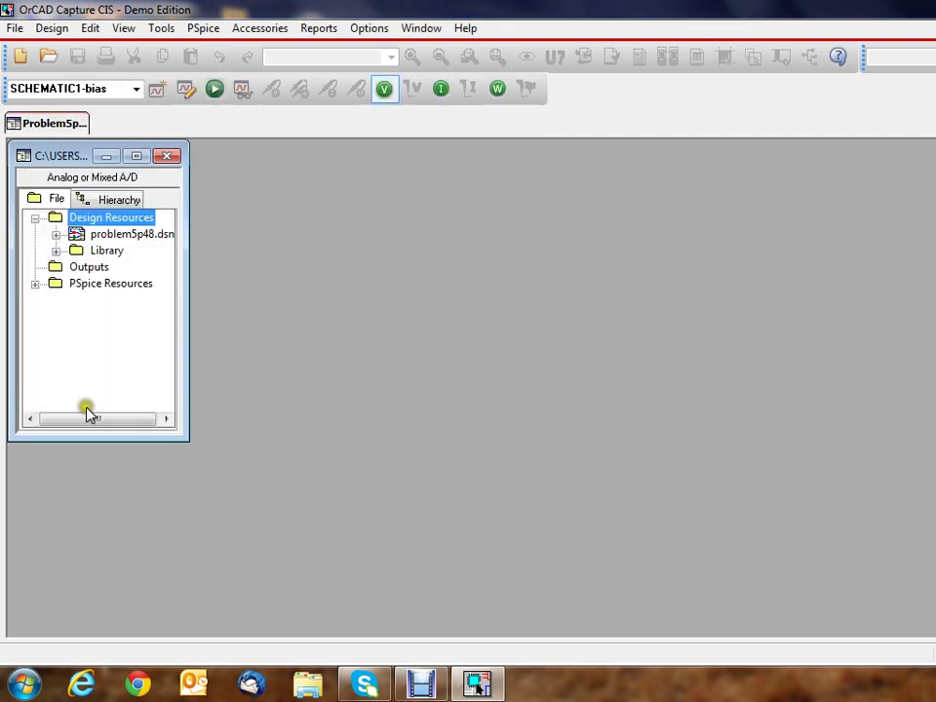
# Step: Enlarge the project manager and expand problem5p48.dsn > SCHEMATIC1 to open PAGE1
pyautogui.moveTo(185, 438); pyautogui.dragTo(262, 529)
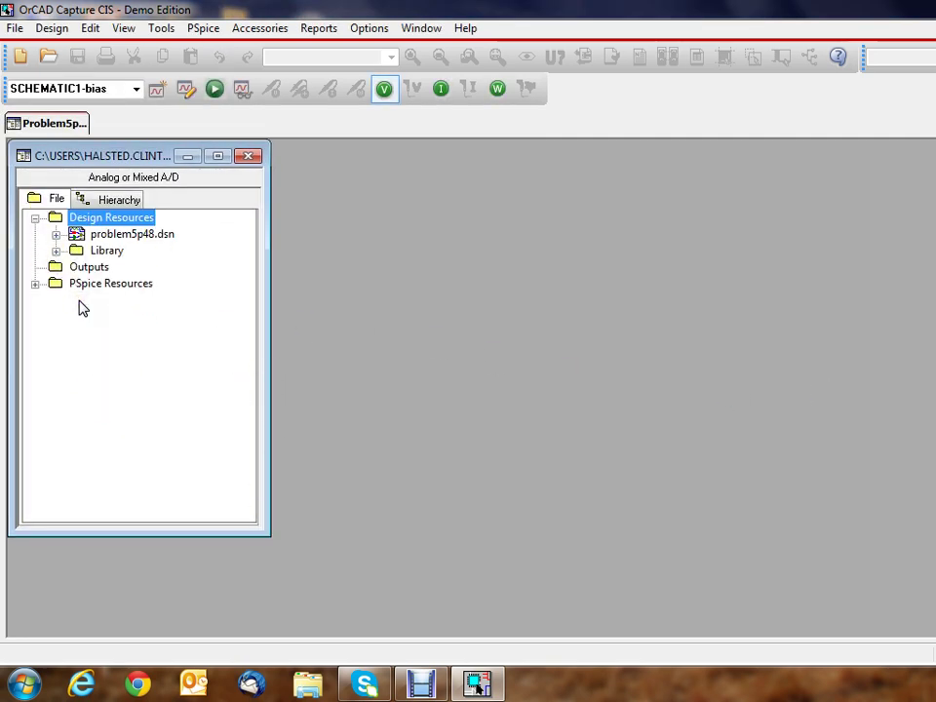
pyautogui.click(55, 234)
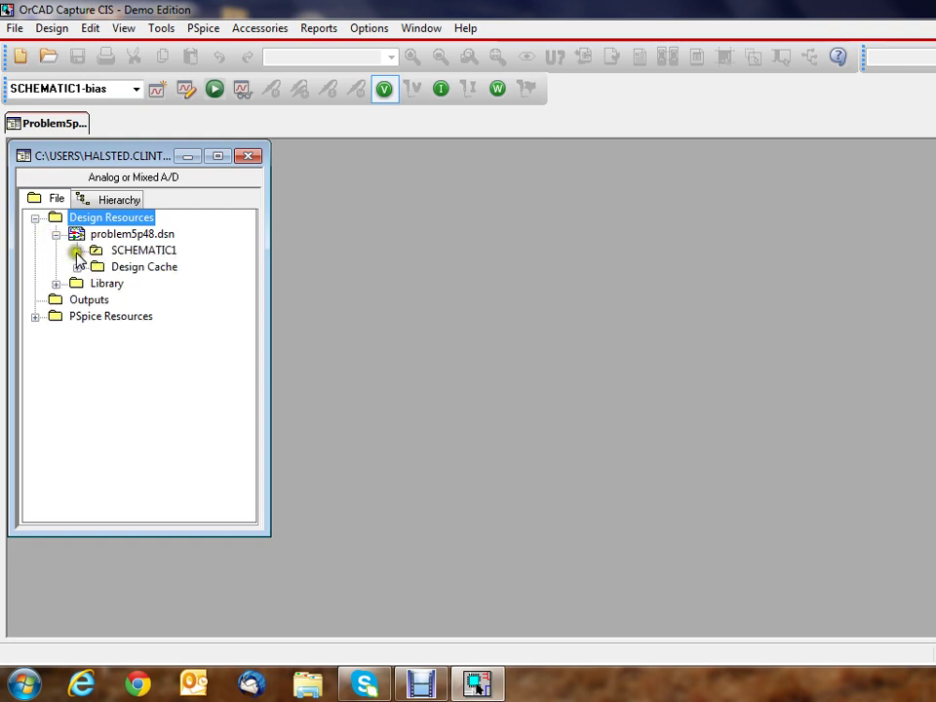
pyautogui.click(77, 251)
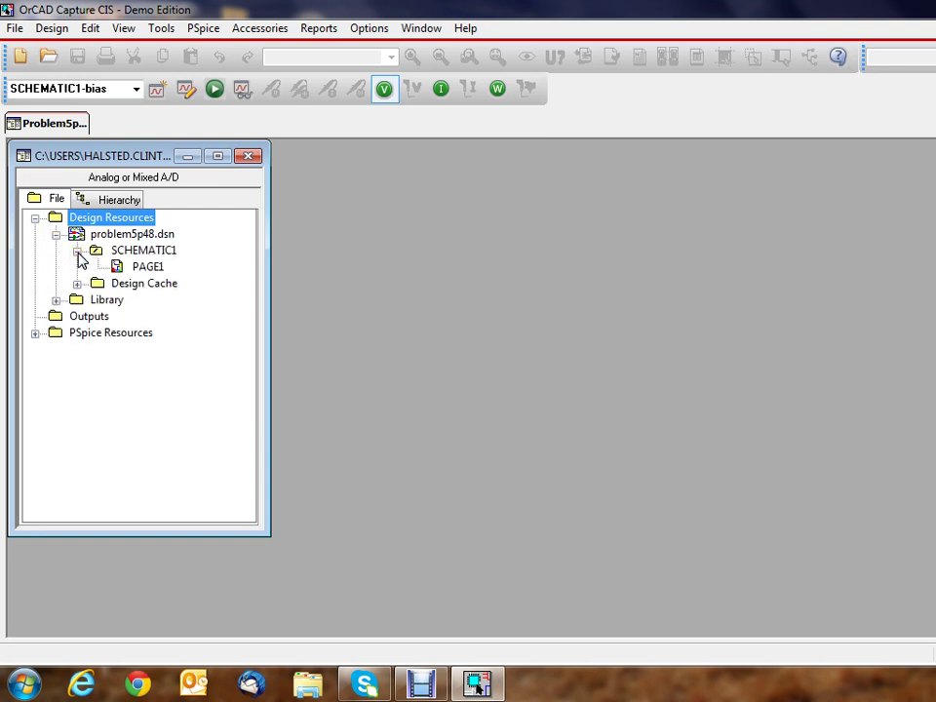
pyautogui.doubleClick(146, 266)
# Step: Reposition and enlarge the schematic window, then delete the instruction note
pyautogui.moveTo(248, 192); pyautogui.dragTo(384, 173)
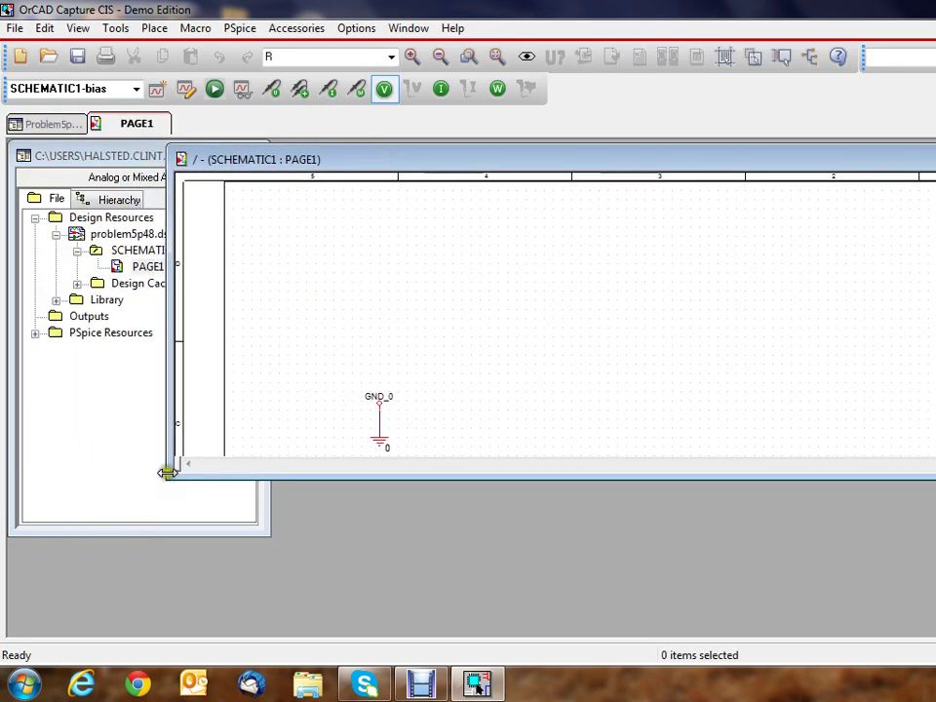
pyautogui.moveTo(168, 476); pyautogui.dragTo(274, 624)
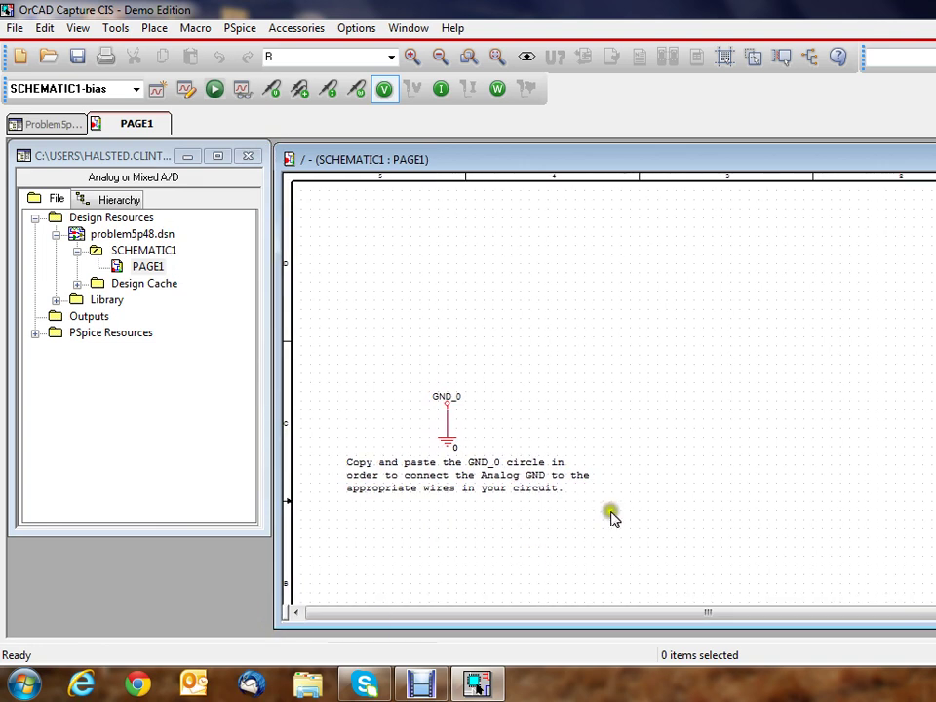
pyautogui.click(497, 490)
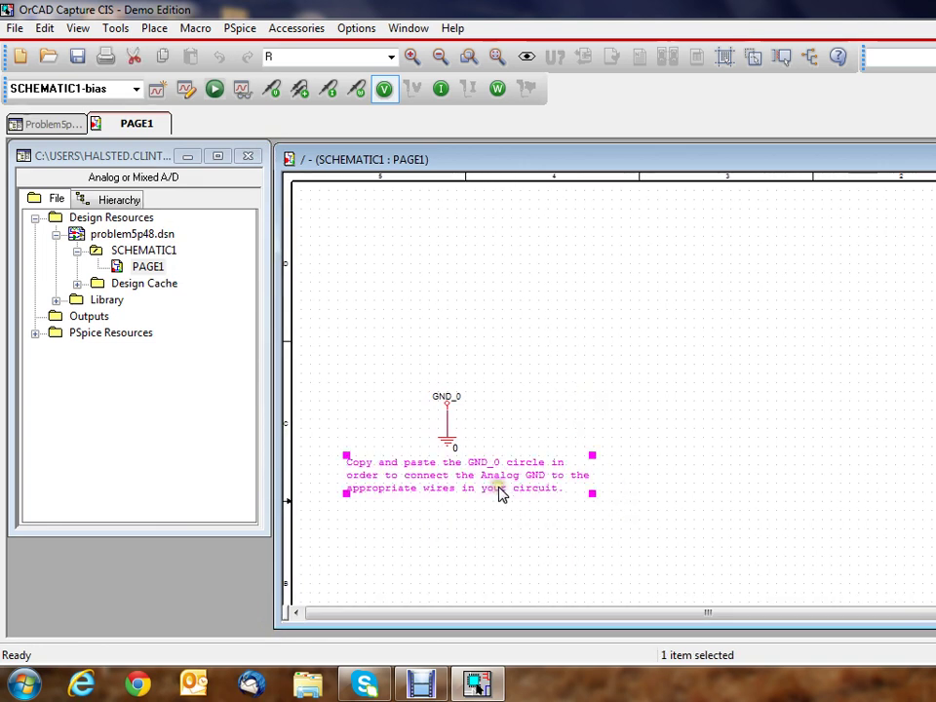
pyautogui.press('Delete')
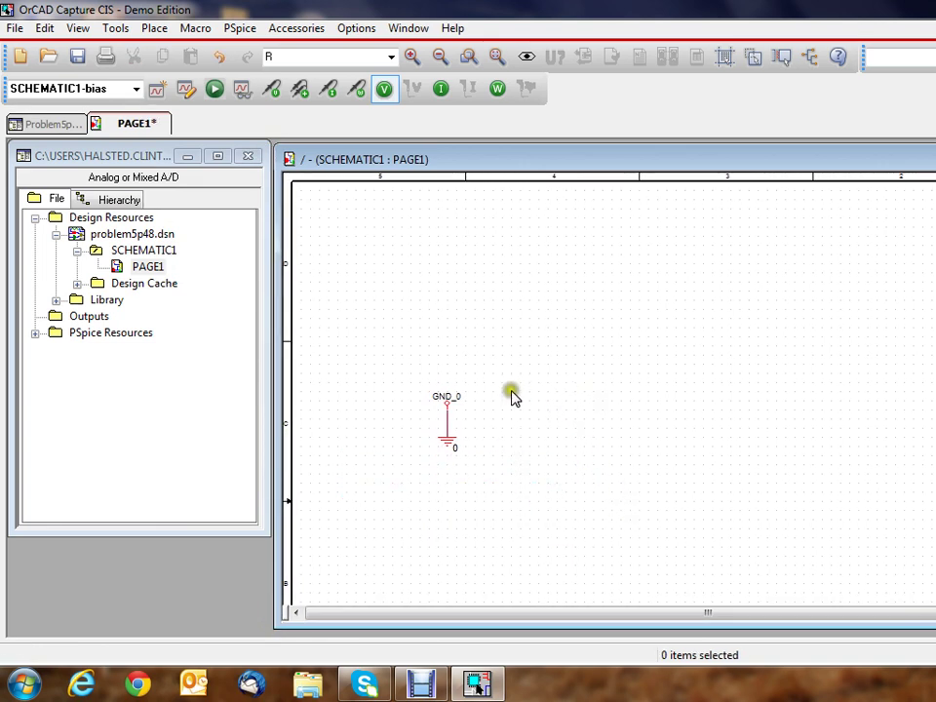
# Step: Delete the GND_0 label from the ground symbol
pyautogui.moveTo(382, 345); pyautogui.dragTo(529, 409)
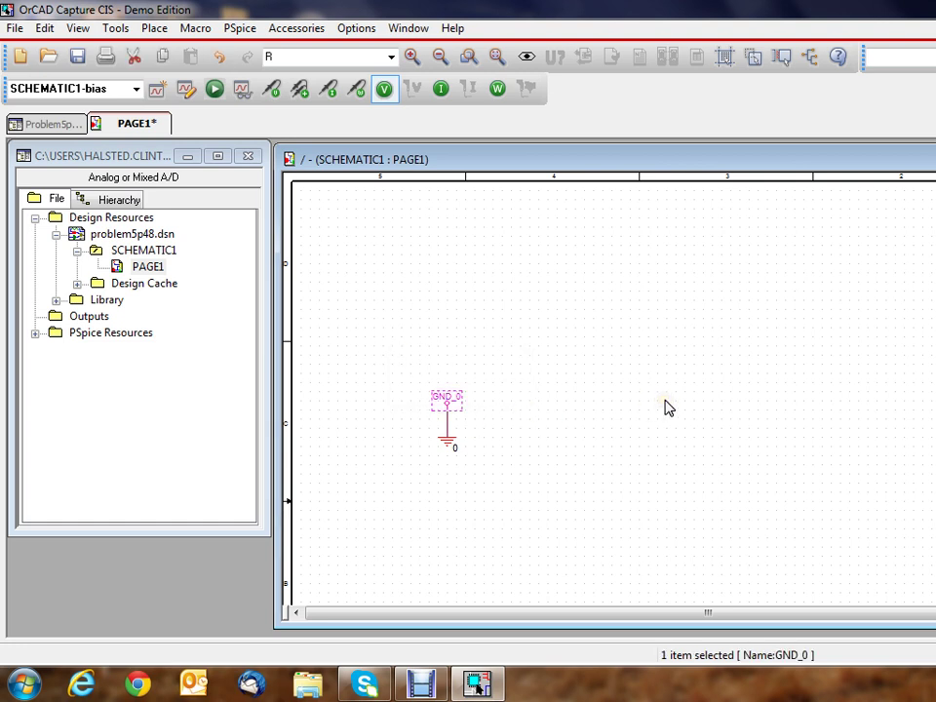
pyautogui.click(458, 418)
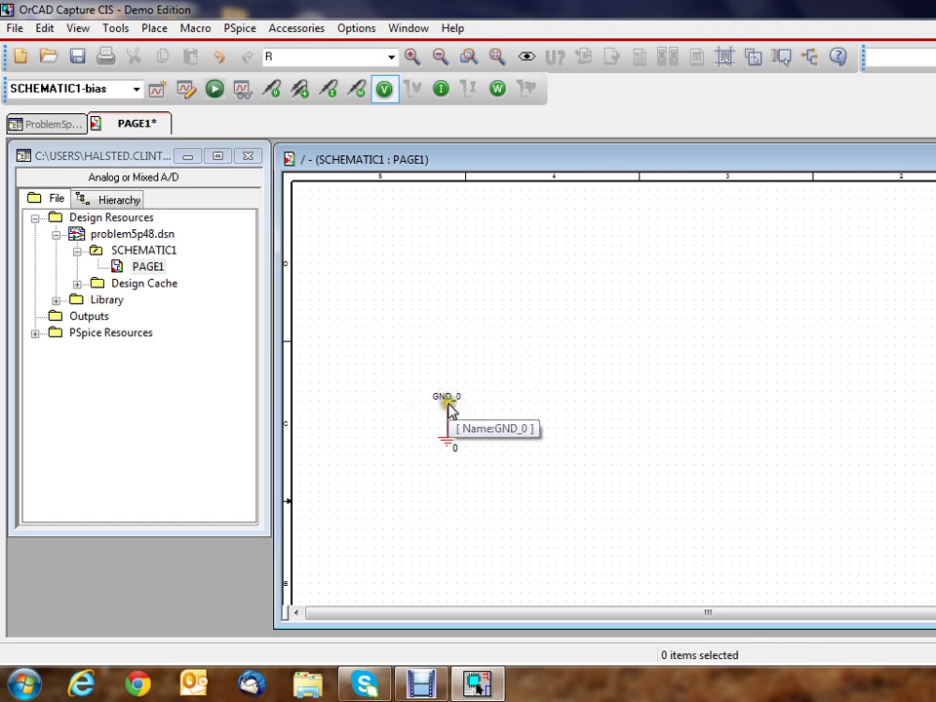
pyautogui.click(445, 401)
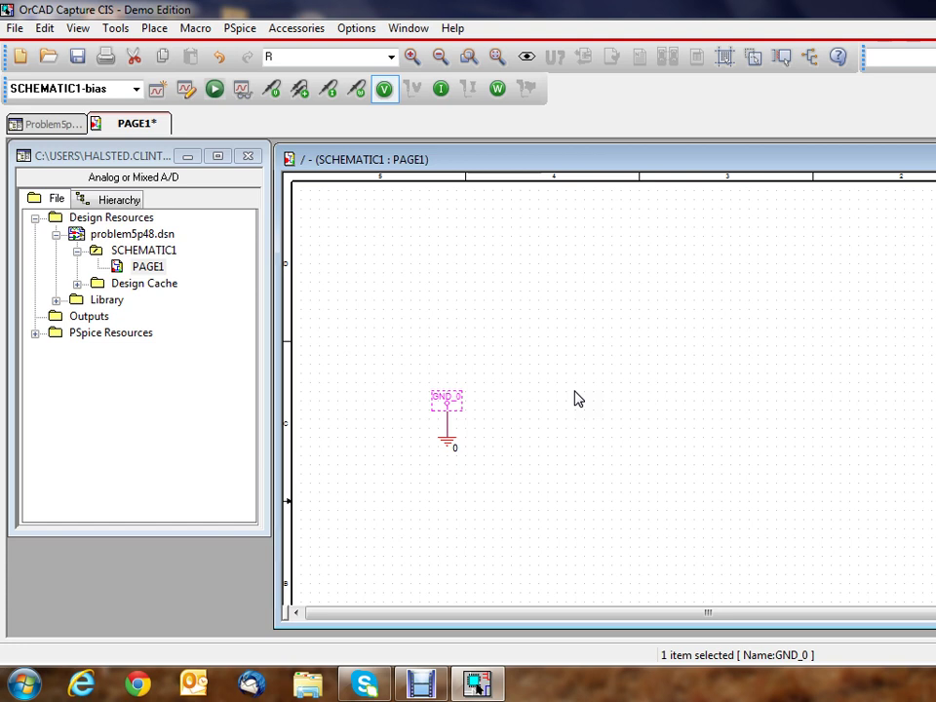
pyautogui.click(487, 435)
pyautogui.click(450, 403)
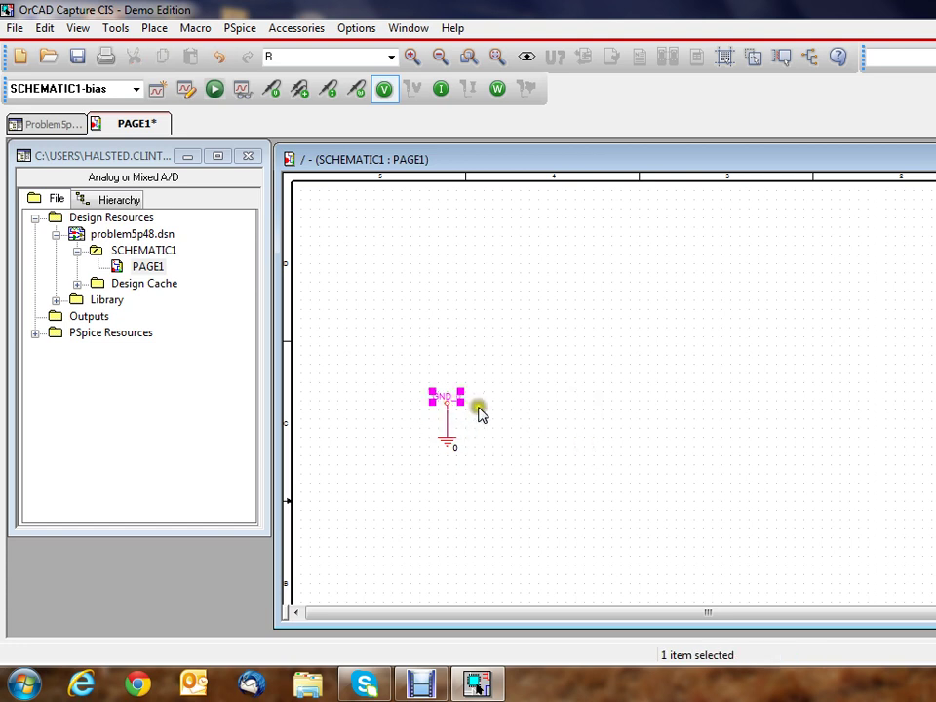
pyautogui.click(484, 413)
pyautogui.click(445, 400)
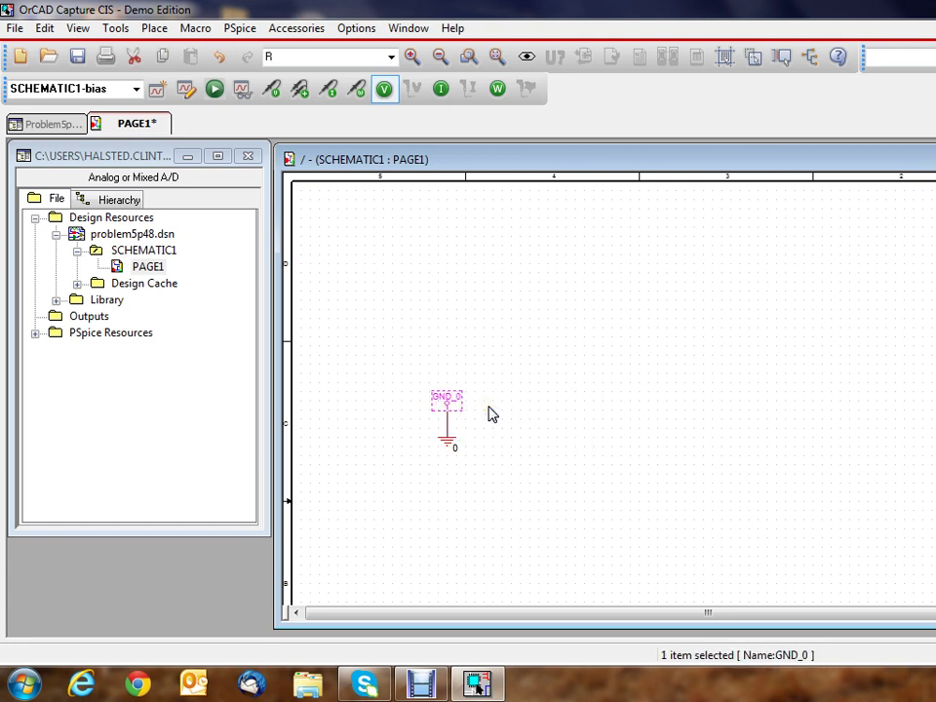
pyautogui.press('Delete')
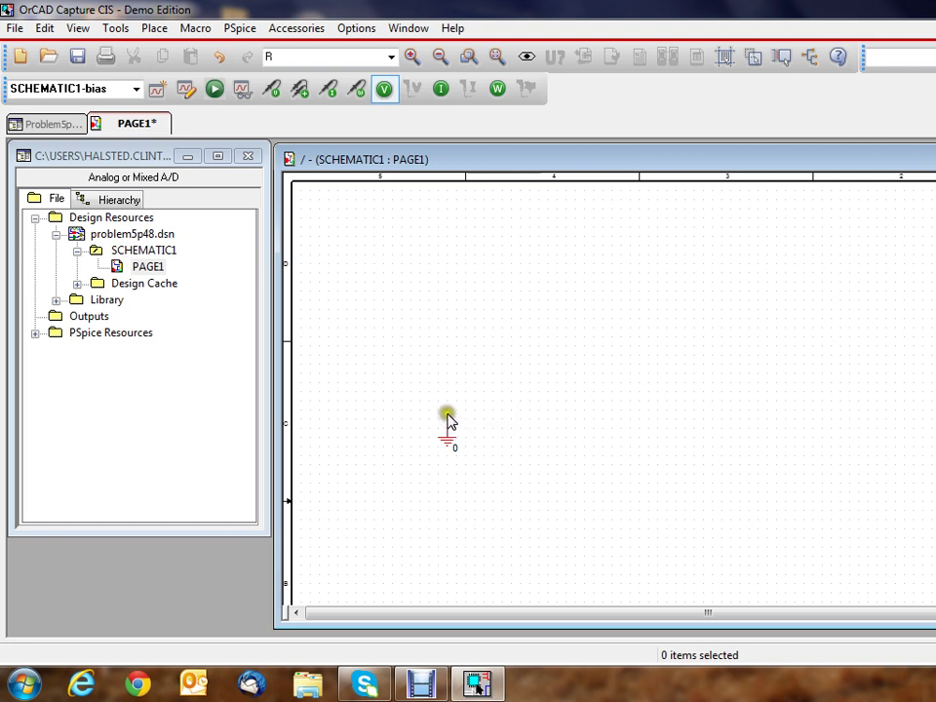
# Step: Move the ground symbol to the right on PAGE1
pyautogui.click(446, 420)
pyautogui.click(517, 425)
pyautogui.click(446, 449)
pyautogui.moveTo(447, 454); pyautogui.dragTo(612, 475)
pyautogui.click(763, 399)
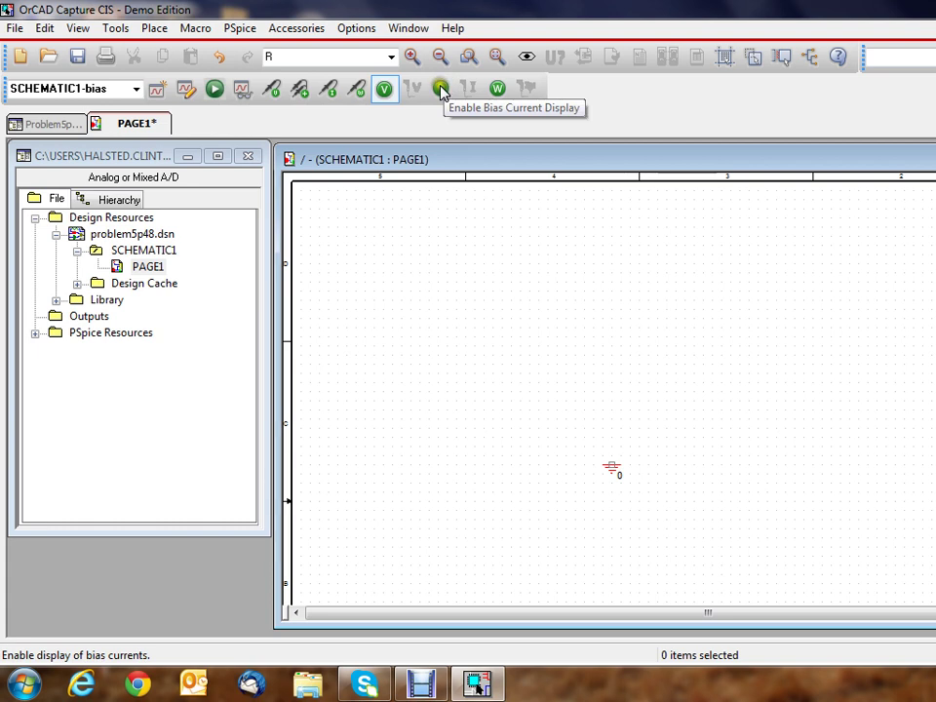
# Step: Enable bias-point voltage and current display, then show the desktop with Win+D
pyautogui.click(383, 89)
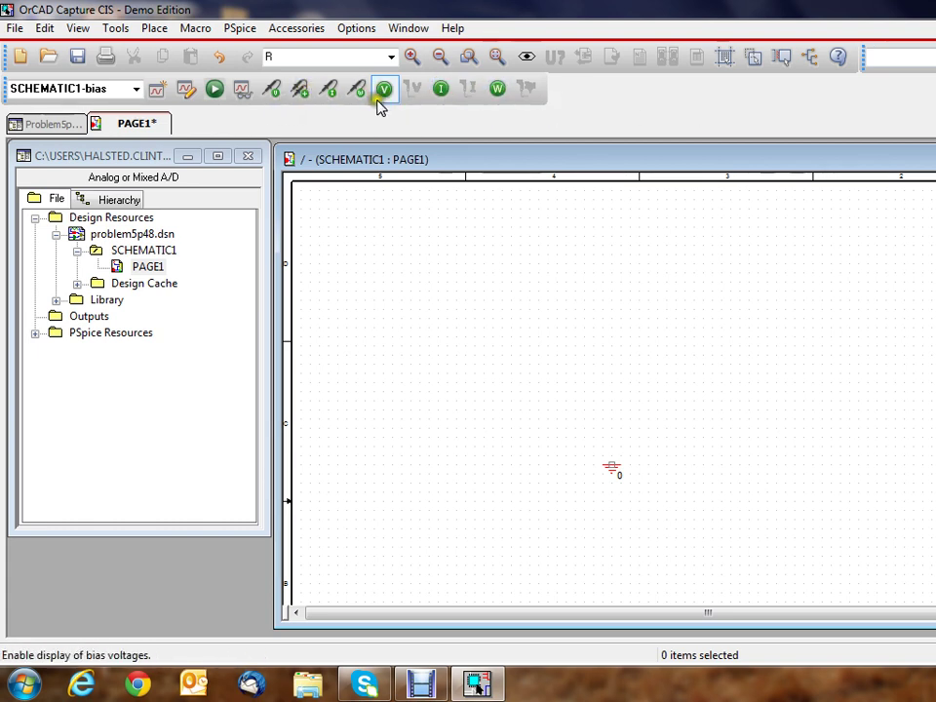
pyautogui.click(444, 89)
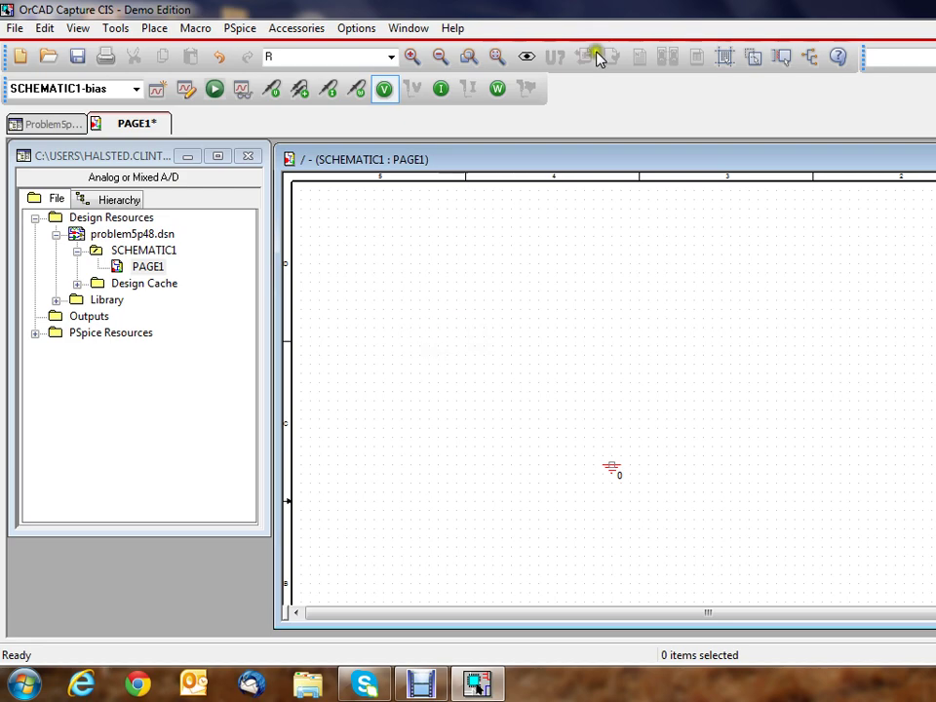
pyautogui.press('super+d')
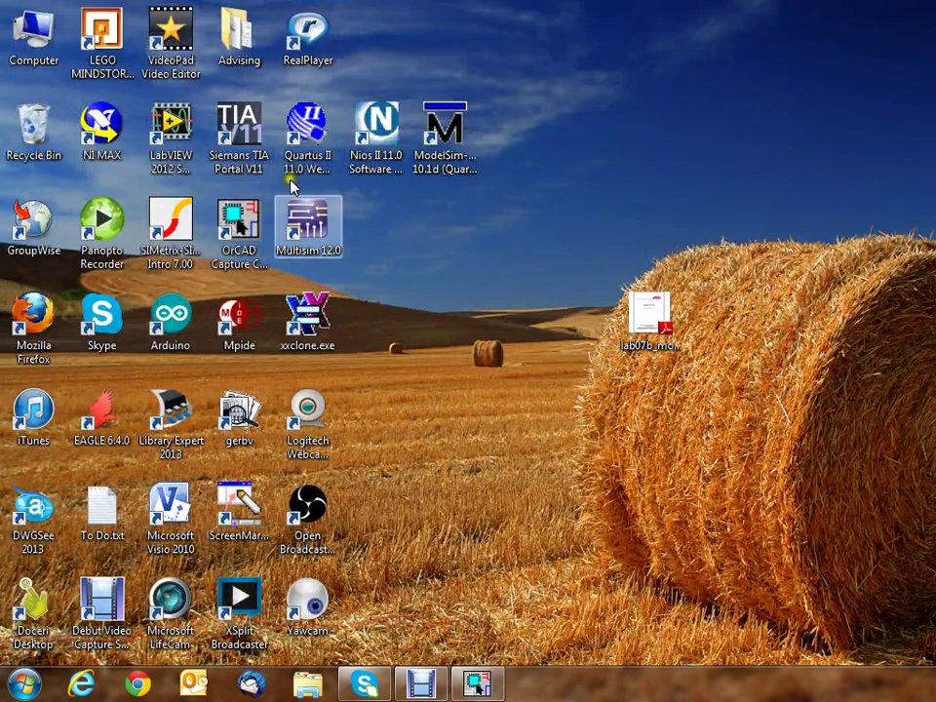
# Step: Return to the OrCAD Capture window from the taskbar, with PAGE1 showing
pyautogui.rightClick(242, 235)
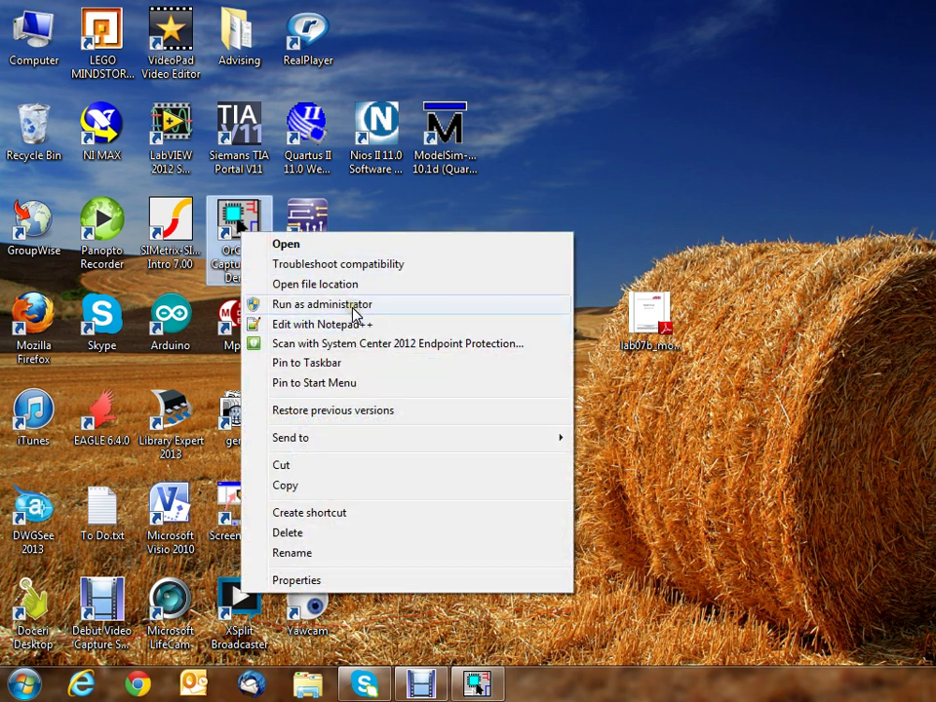
pyautogui.click(610, 210)
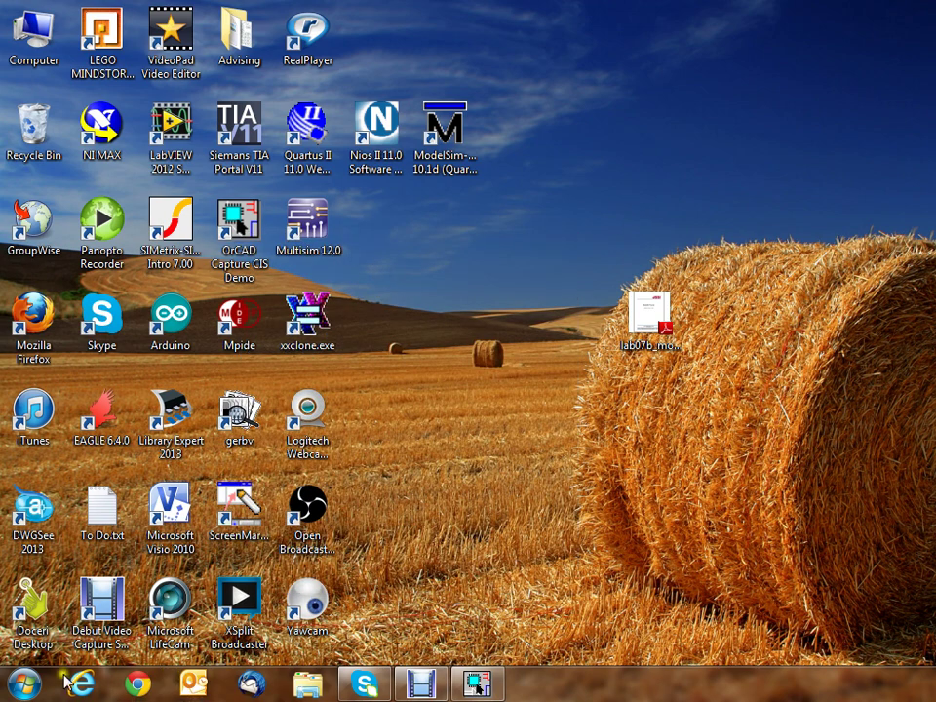
pyautogui.click(23, 683)
pyautogui.click(556, 675)
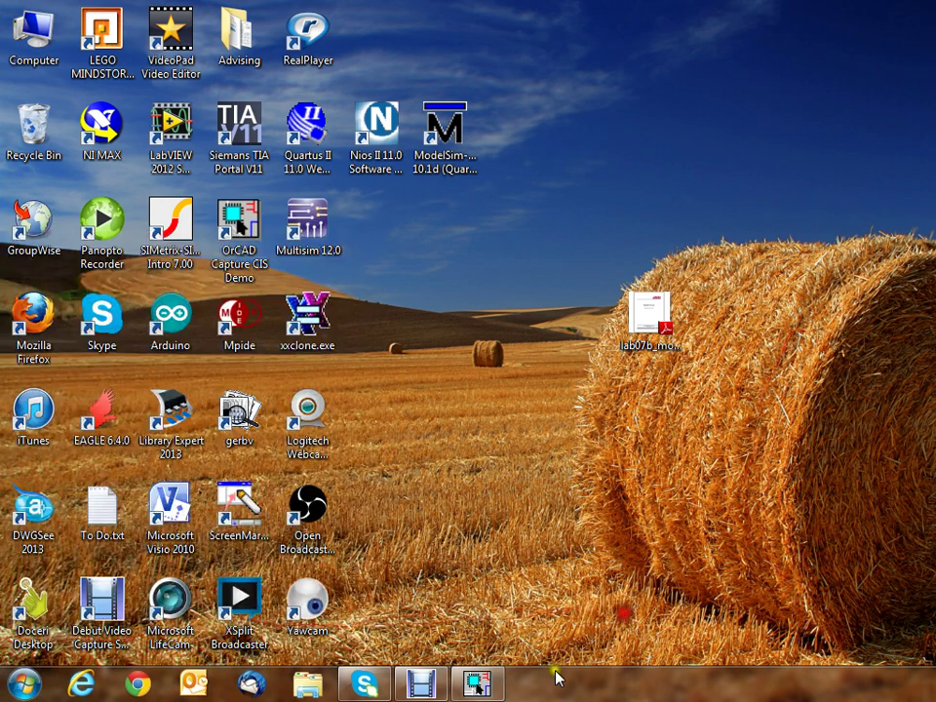
pyautogui.click(477, 682)
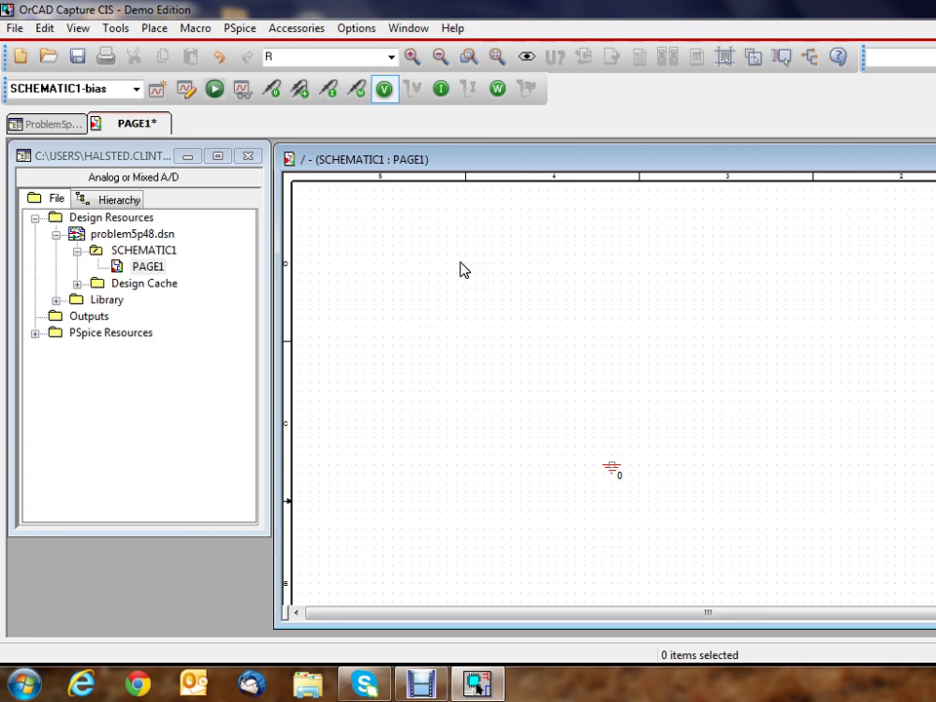
pyautogui.click(501, 263)
pyautogui.click(501, 280)
pyautogui.click(501, 306)
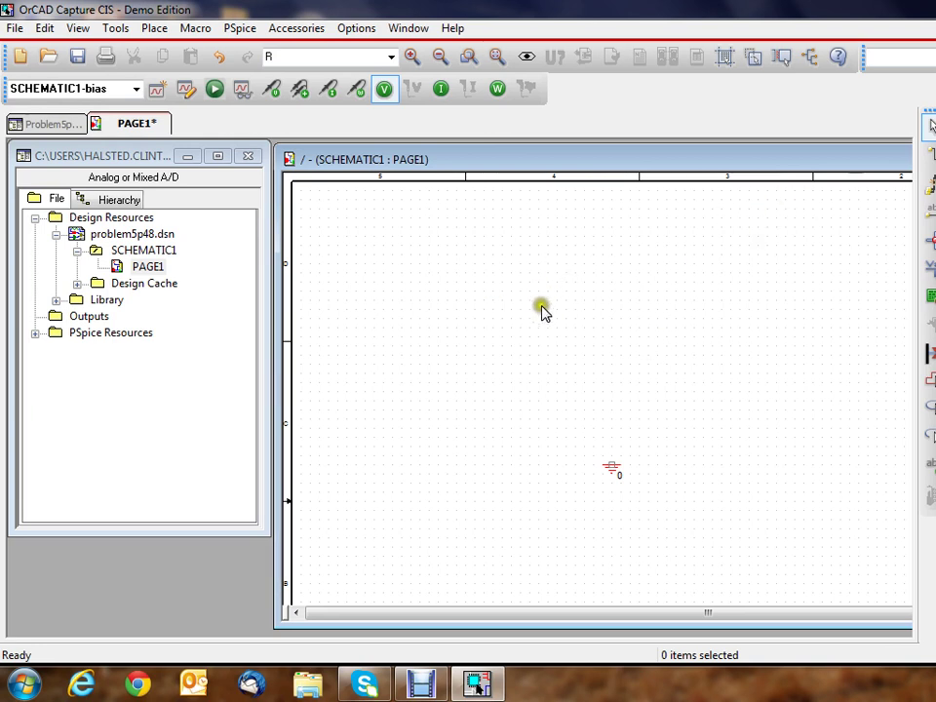
# Step: Place three rotated 1k resistors R1, R2 and R3 stacked vertically
pyautogui.press('Return')
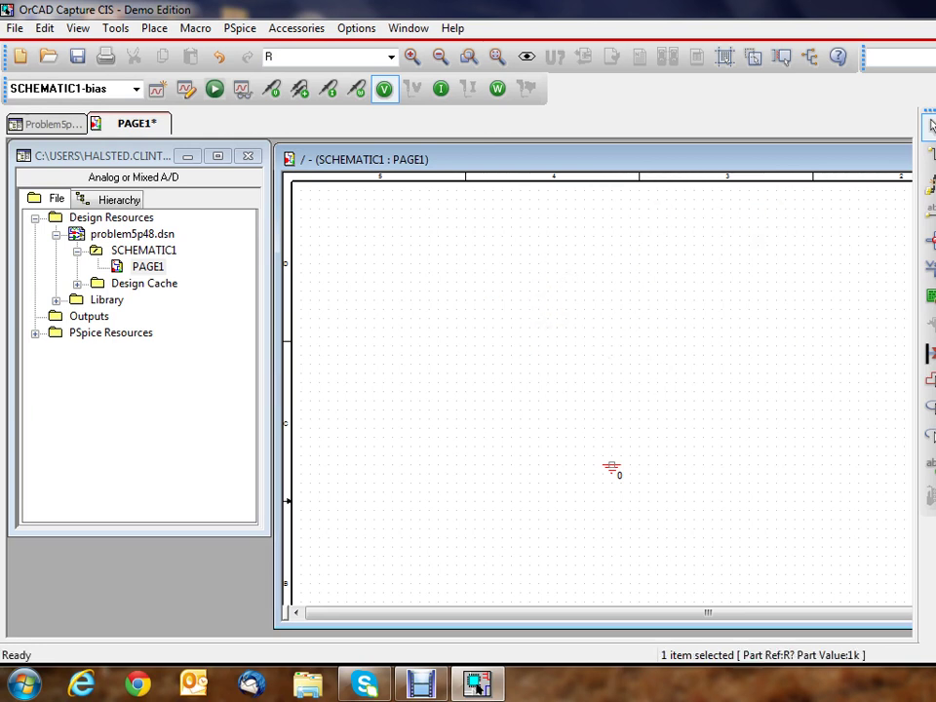
pyautogui.press('r')
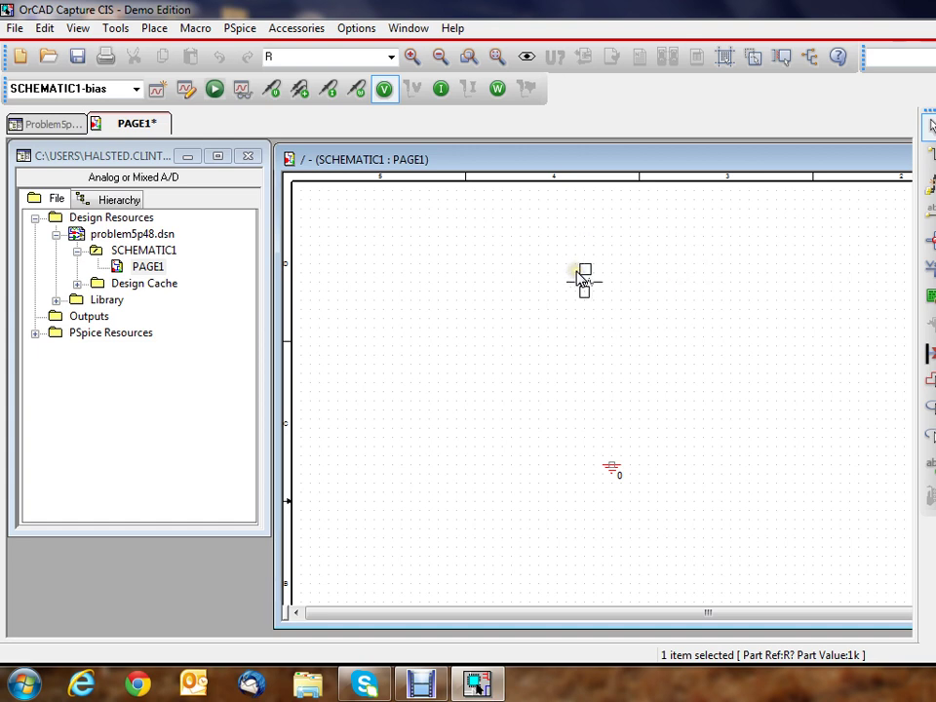
pyautogui.click(602, 263)
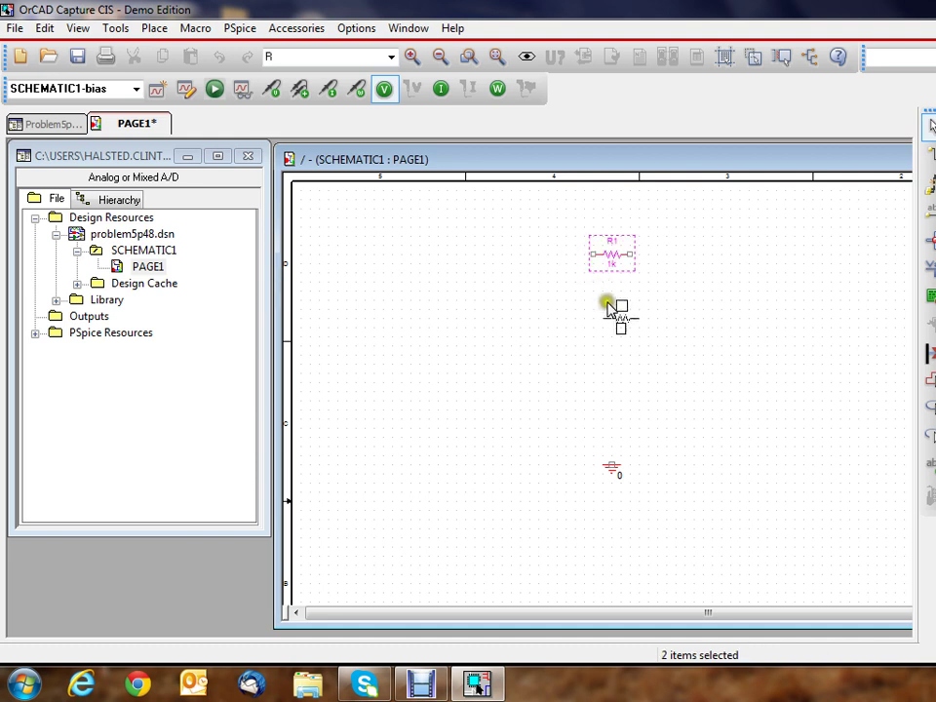
pyautogui.click(603, 319)
pyautogui.click(602, 382)
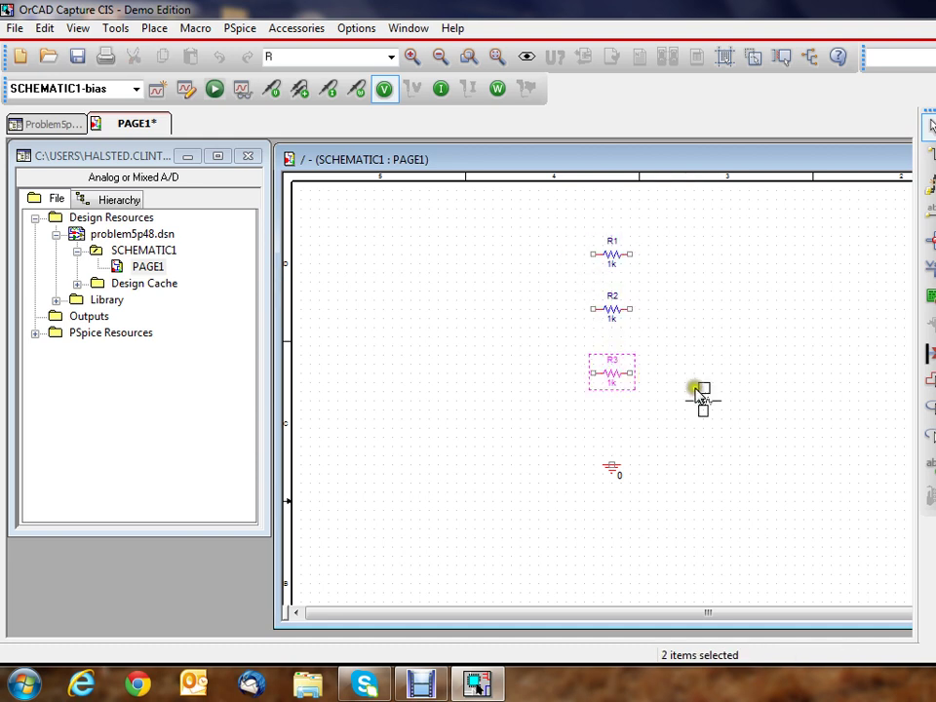
pyautogui.press('Escape')
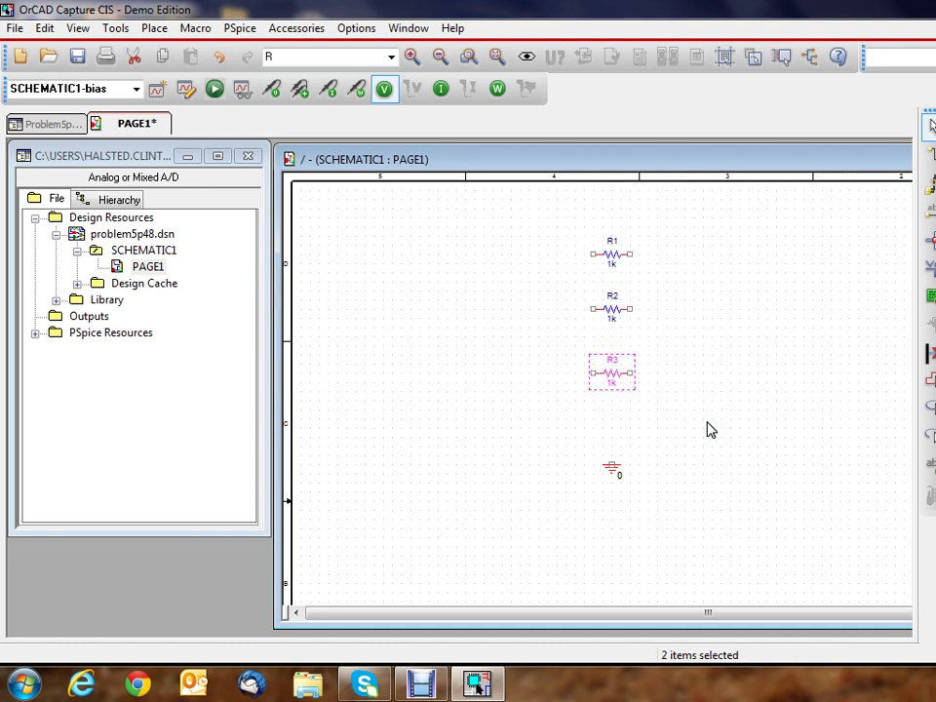
pyautogui.click(711, 409)
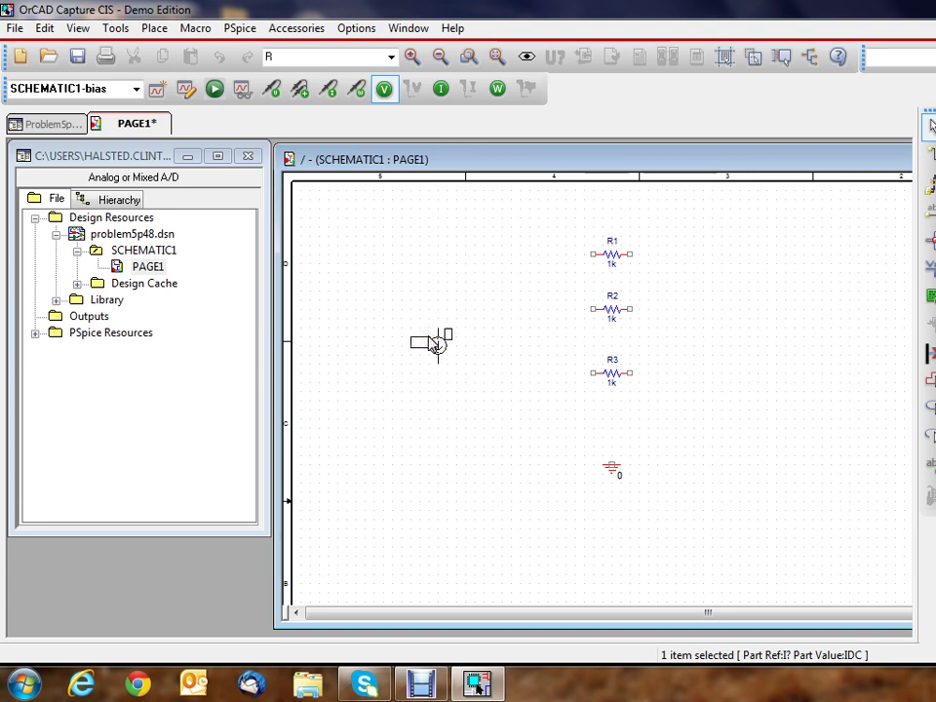
# Step: Place a vertical IDC current source I1 to the left of the resistors
pyautogui.press('r')
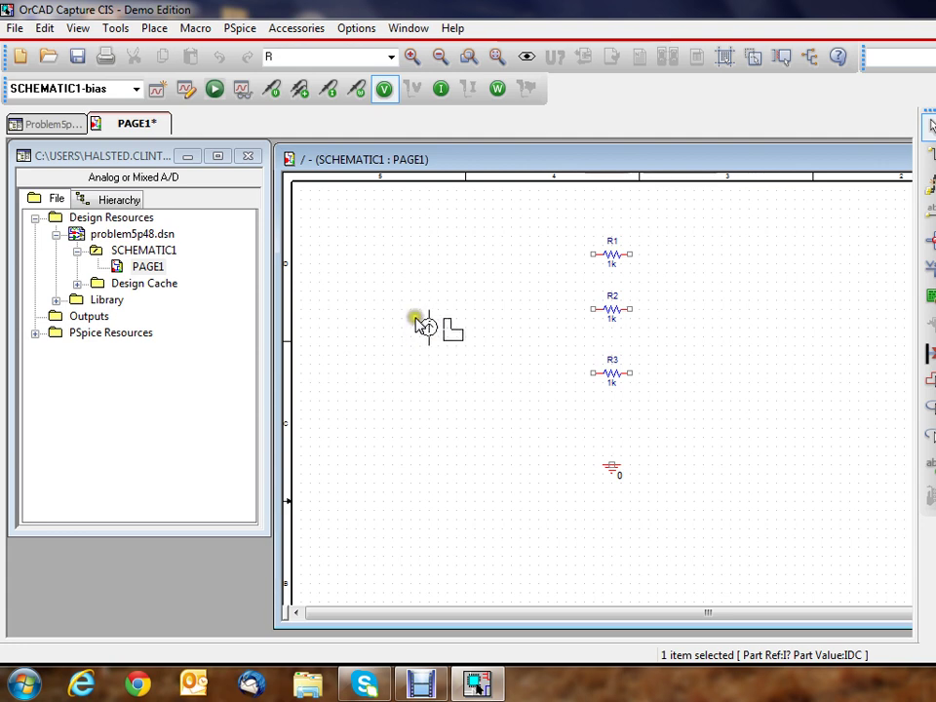
pyautogui.press('Escape')
pyautogui.click(417, 325)
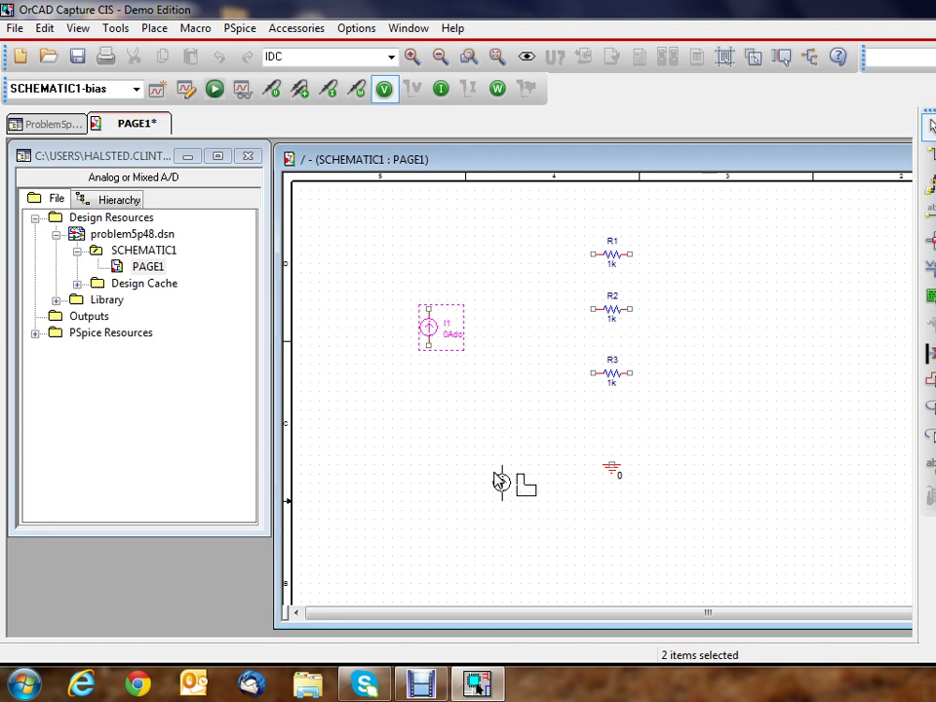
pyautogui.press('Escape')
pyautogui.click(485, 447)
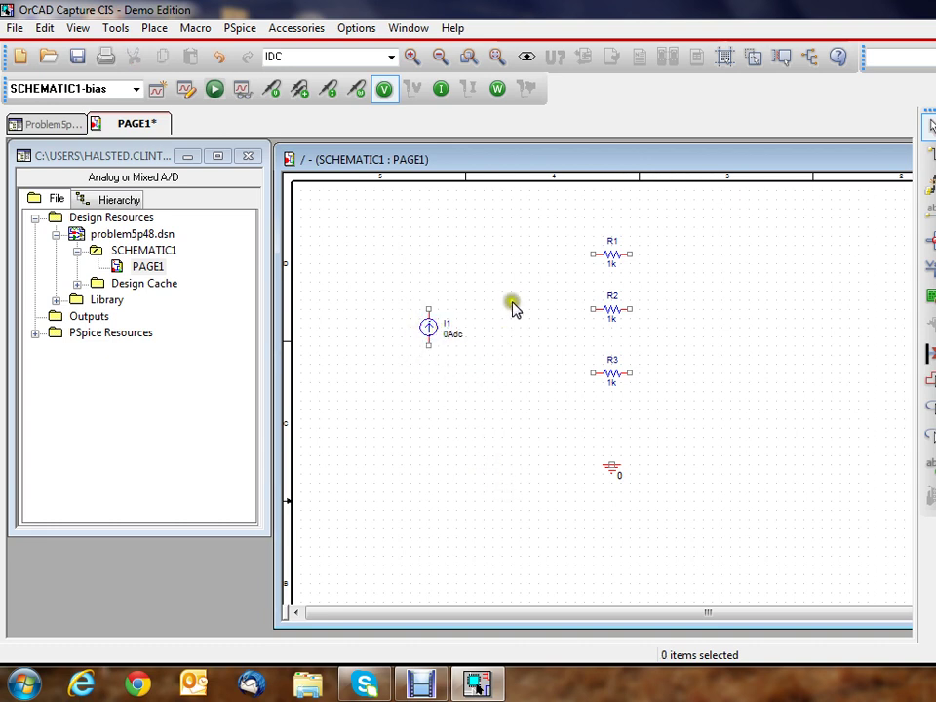
pyautogui.click(411, 57)
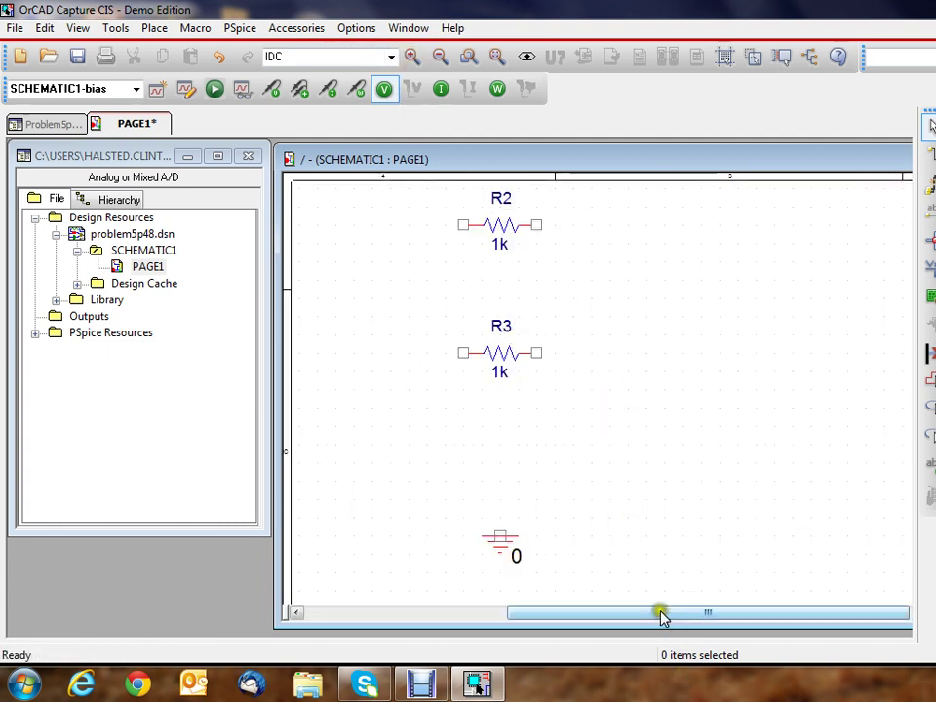
# Step: Zoom to frame I1, R1–R3 and ground, then begin a wire toward R1
pyautogui.click(442, 58)
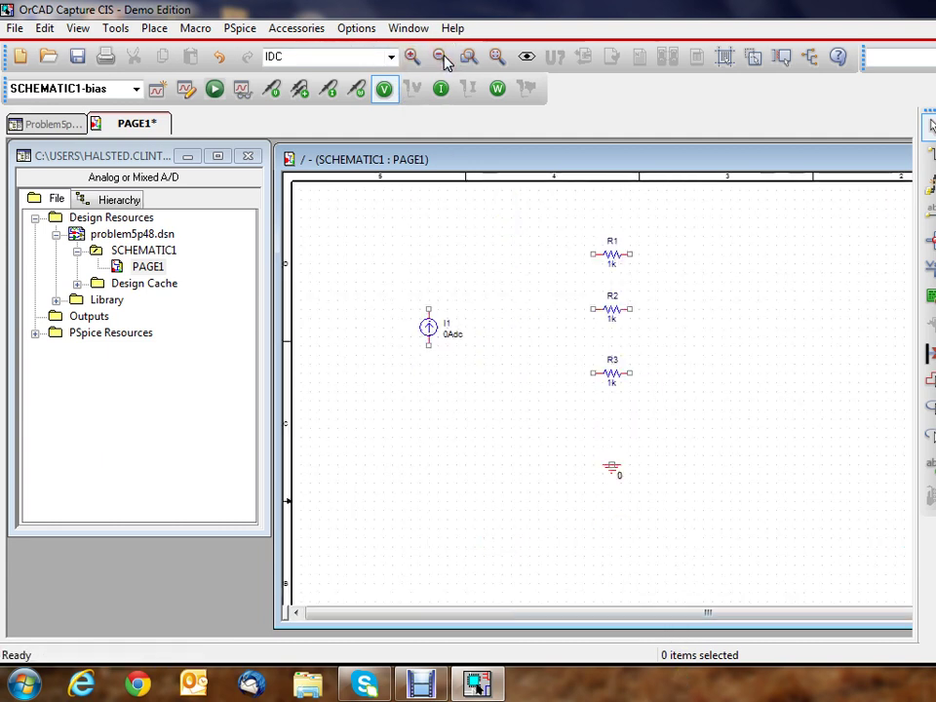
pyautogui.click(469, 57)
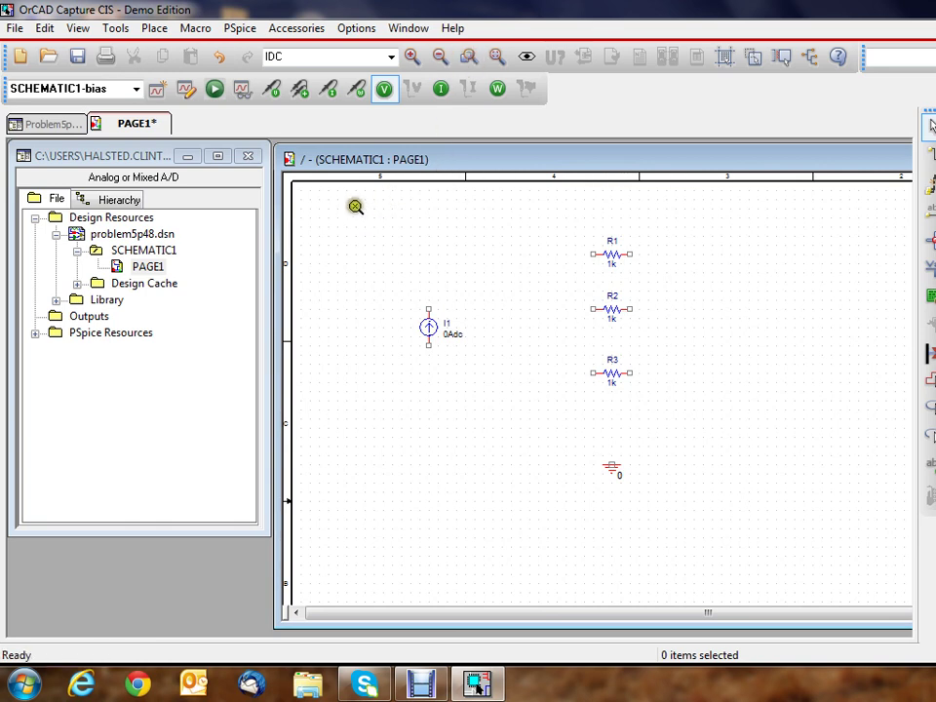
pyautogui.moveTo(356, 200); pyautogui.dragTo(822, 510)
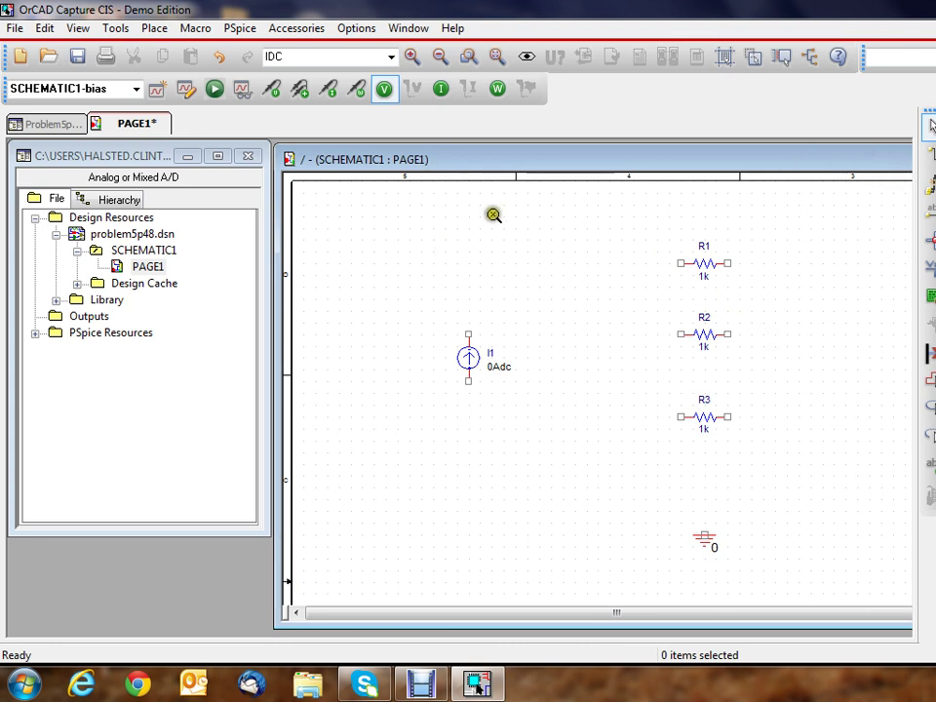
pyautogui.press('Escape')
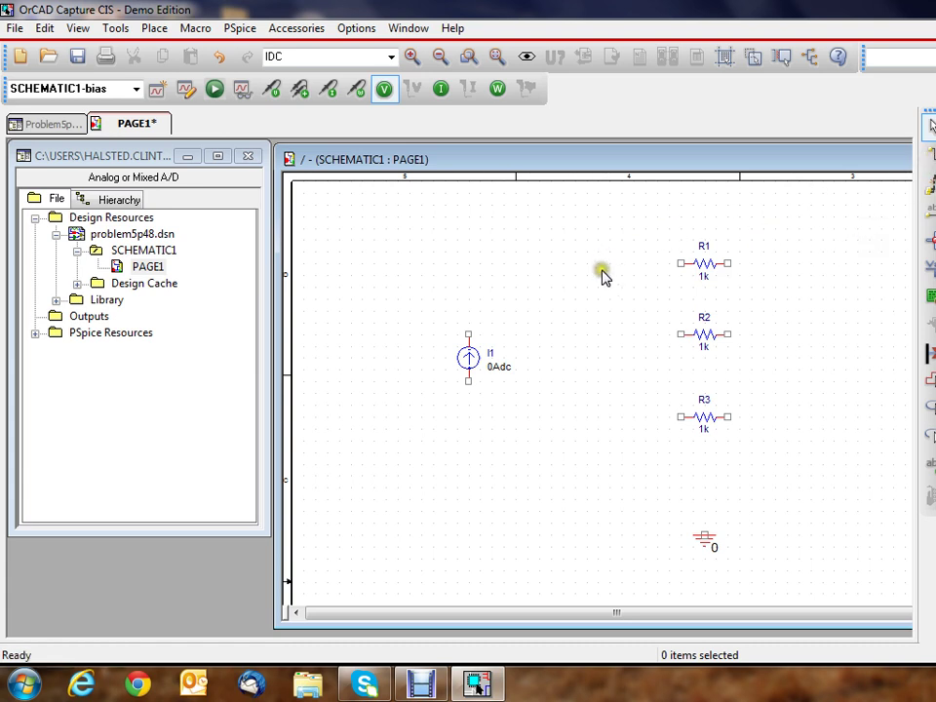
pyautogui.hotkey('shift', 'w')
pyautogui.click(534, 272)
# Step: Wire the left ends of R2 and R3 together
pyautogui.press('w')
pyautogui.click(576, 251)
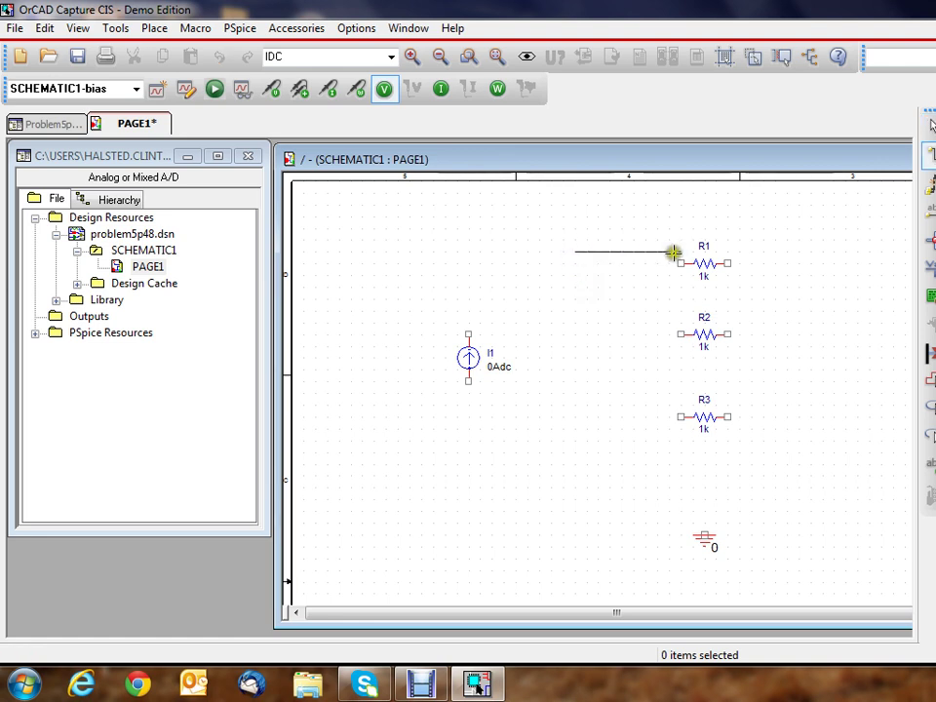
pyautogui.press('Escape')
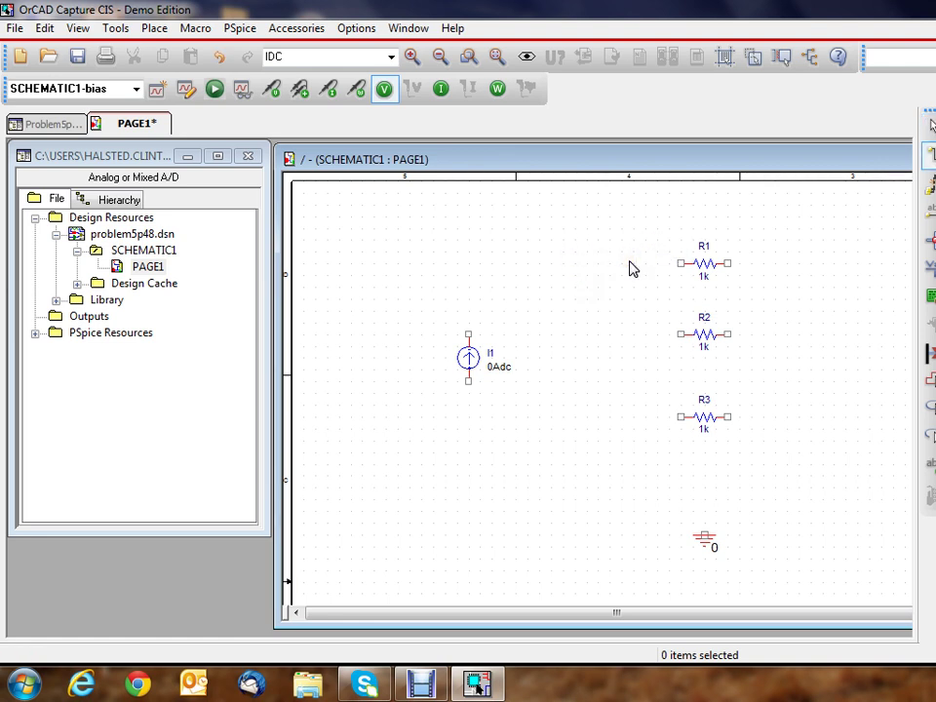
pyautogui.press('w')
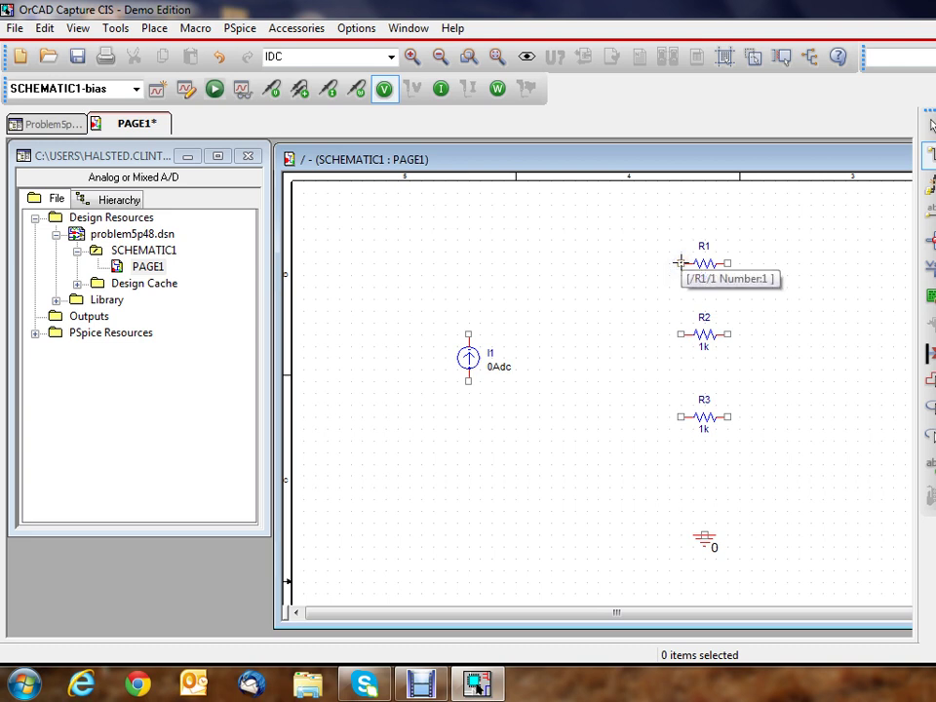
pyautogui.click(680, 262)
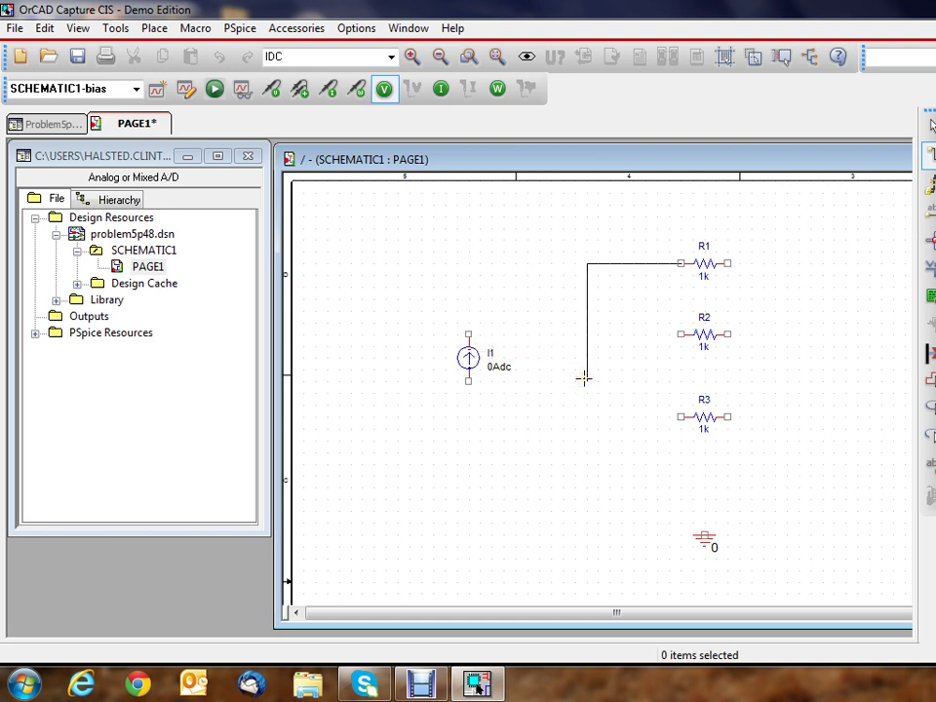
pyautogui.press('Escape')
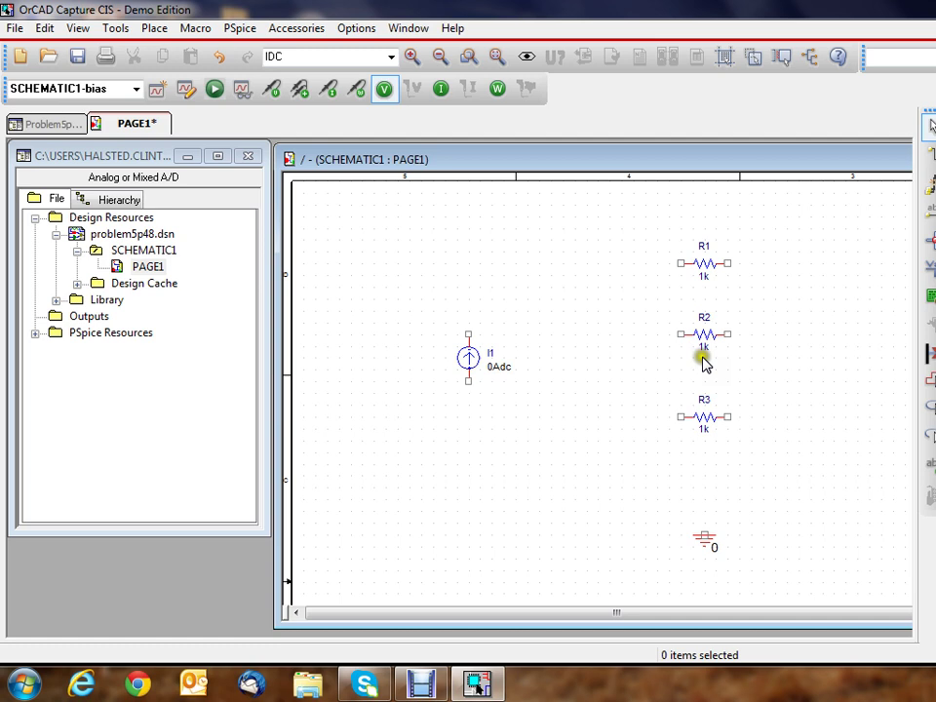
pyautogui.press('w')
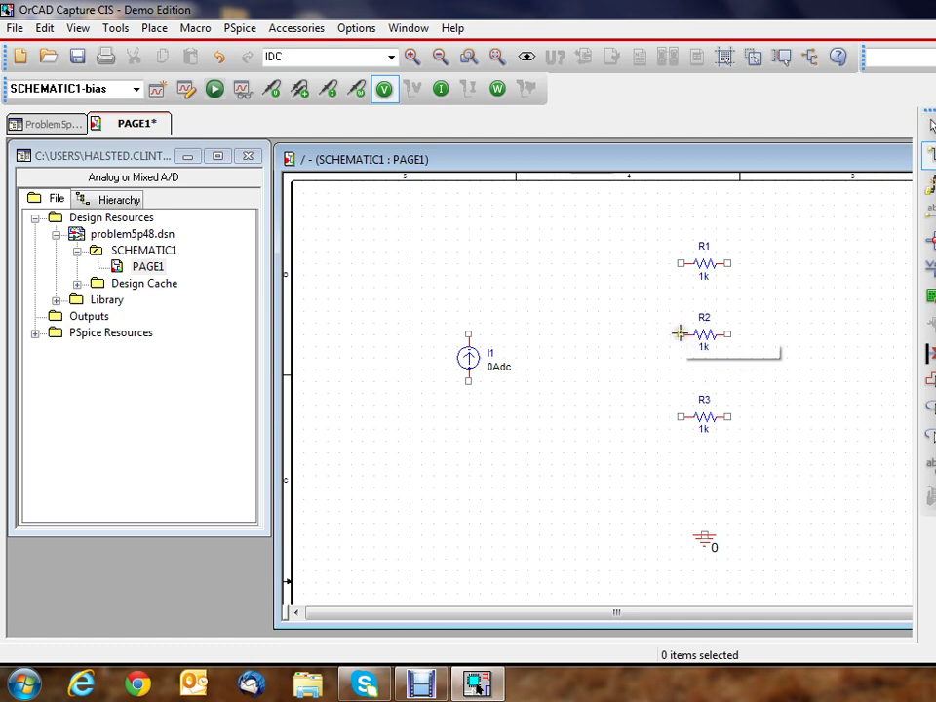
pyautogui.click(680, 334)
pyautogui.click(656, 333)
pyautogui.click(680, 417)
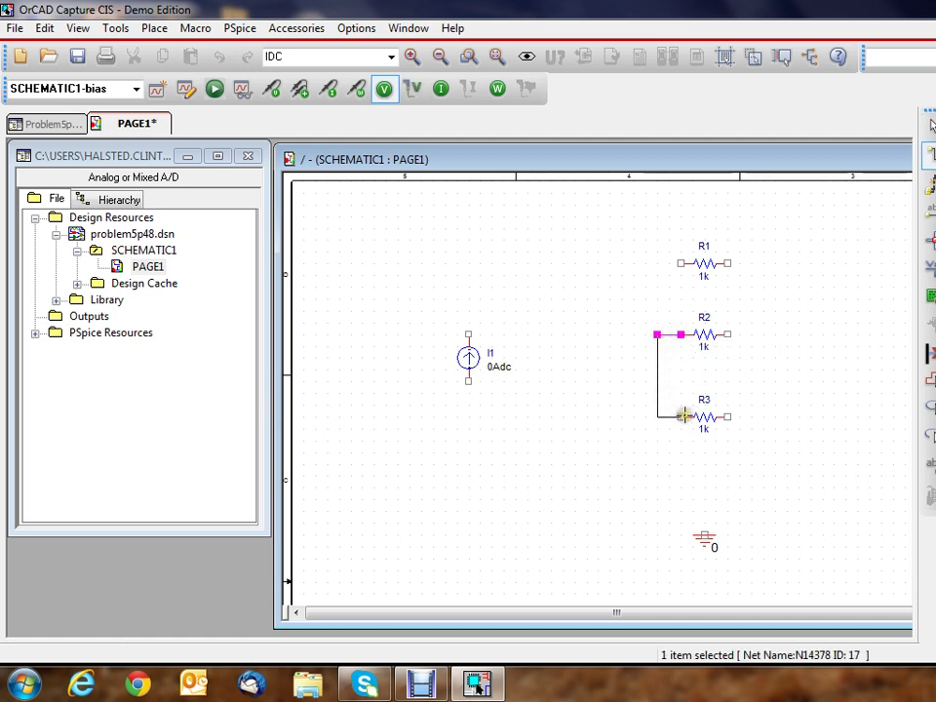
pyautogui.click(683, 416)
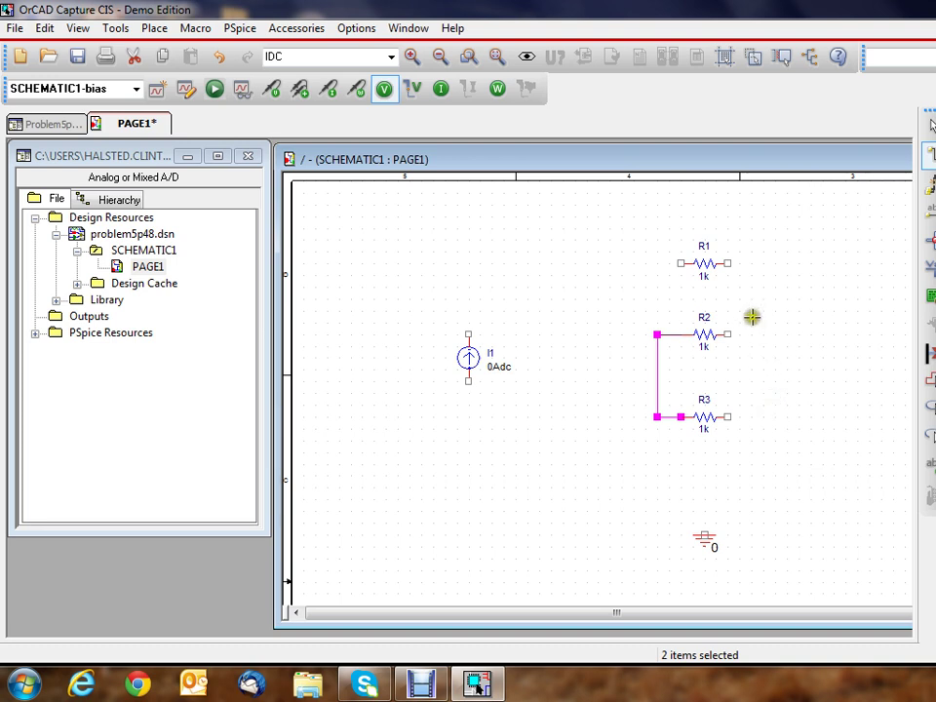
# Step: Join R2 and R3's right ends, and tie both R1 ends into the parallel nodes
pyautogui.click(728, 334)
pyautogui.click(740, 334)
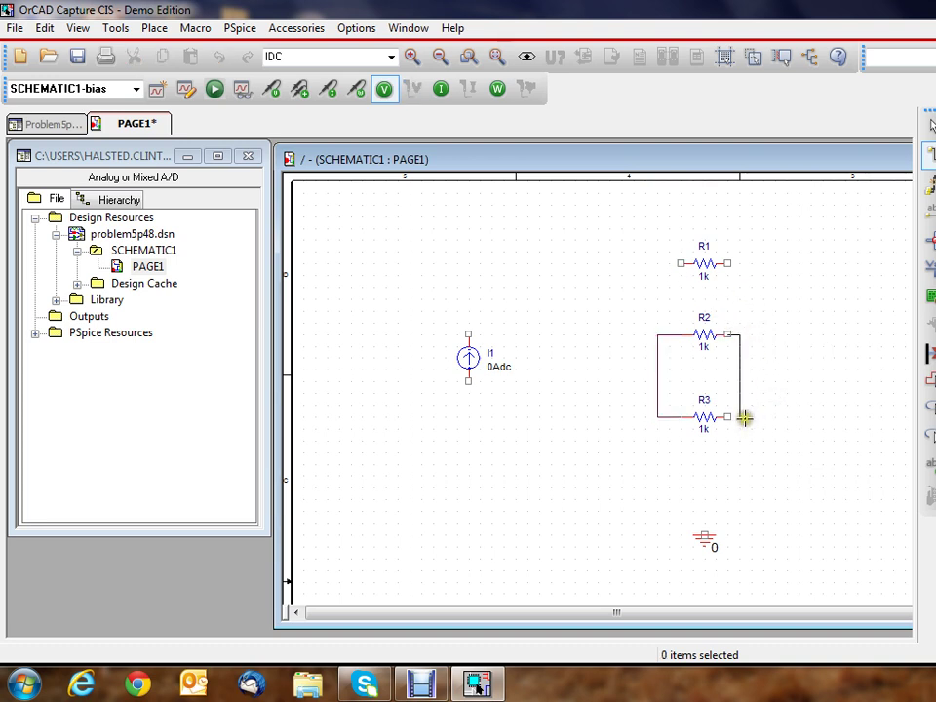
pyautogui.click(744, 419)
pyautogui.click(733, 415)
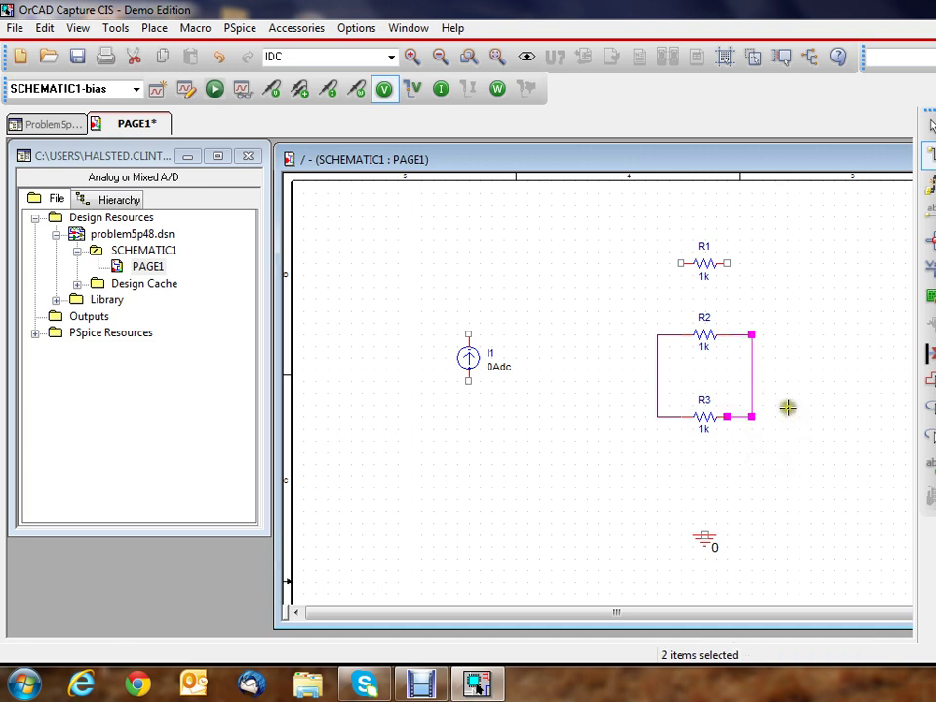
pyautogui.click(730, 262)
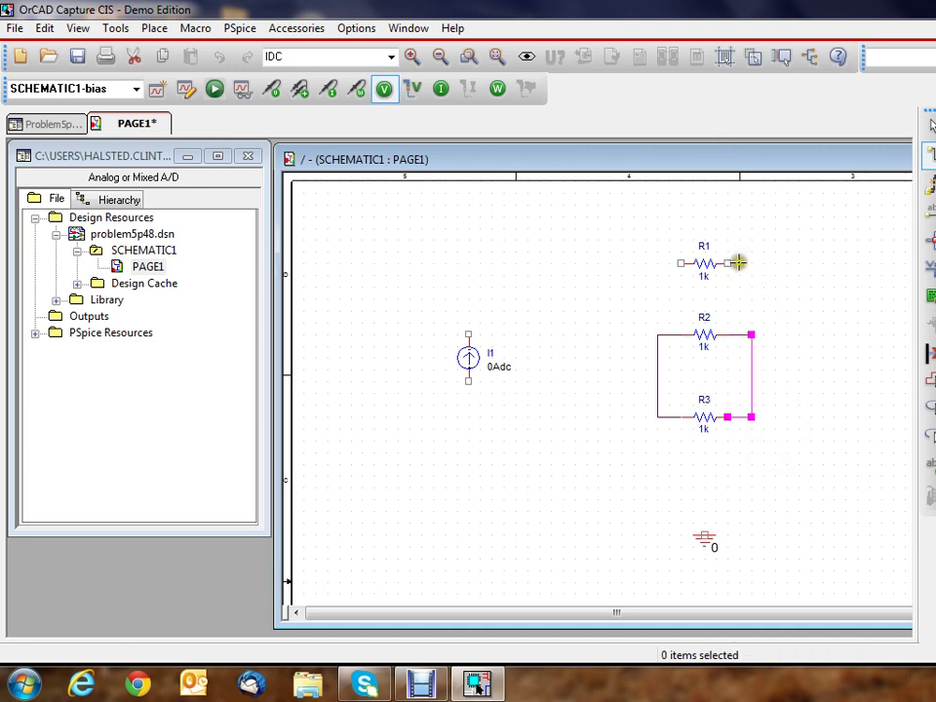
pyautogui.click(786, 379)
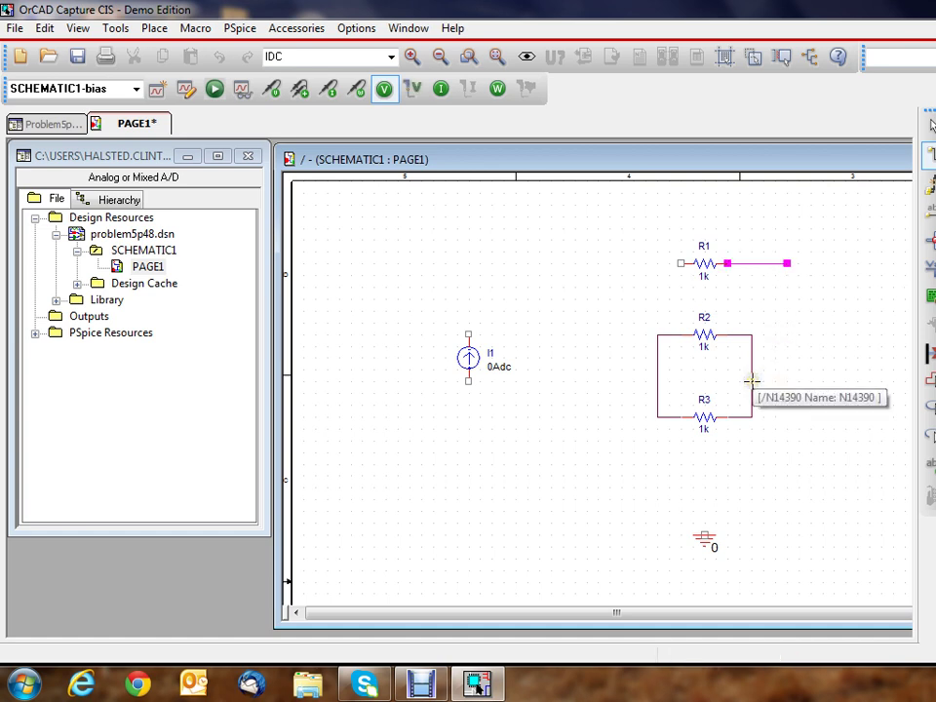
pyautogui.click(750, 381)
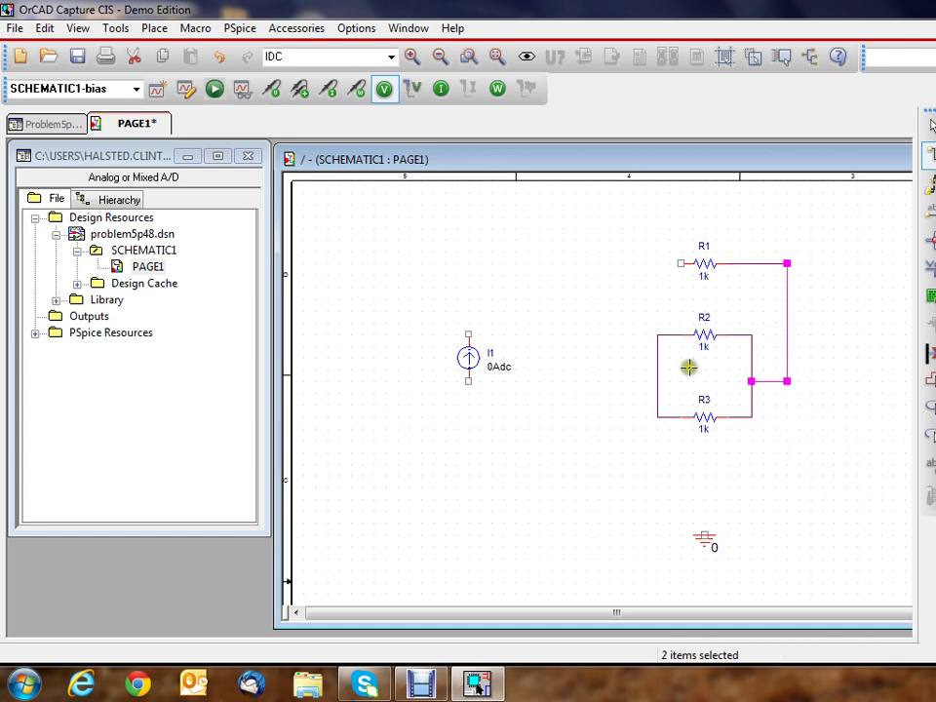
pyautogui.click(678, 265)
pyautogui.click(632, 263)
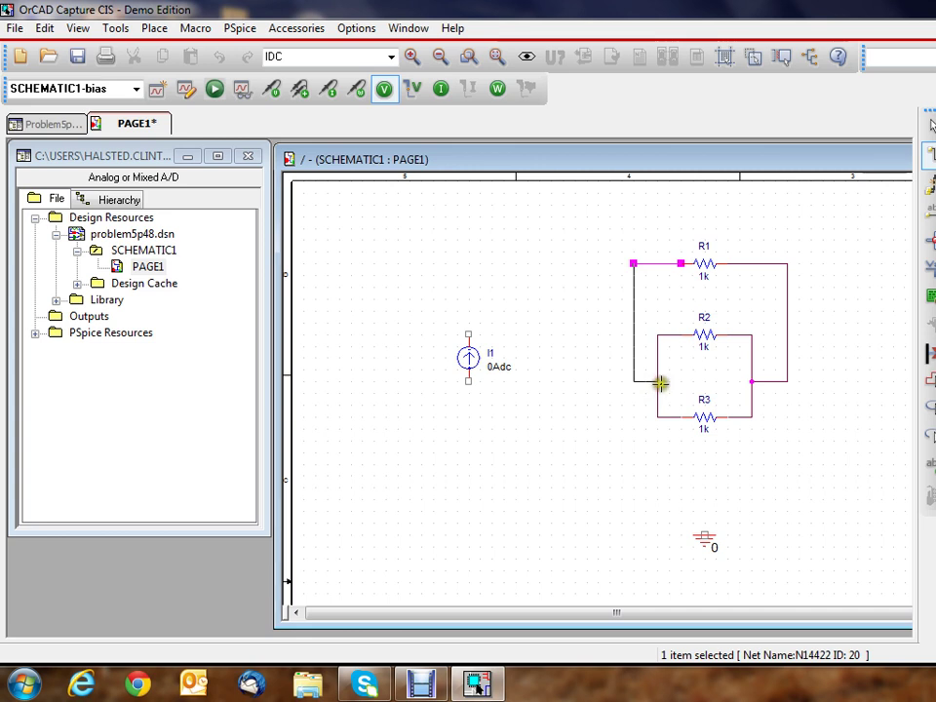
pyautogui.click(657, 381)
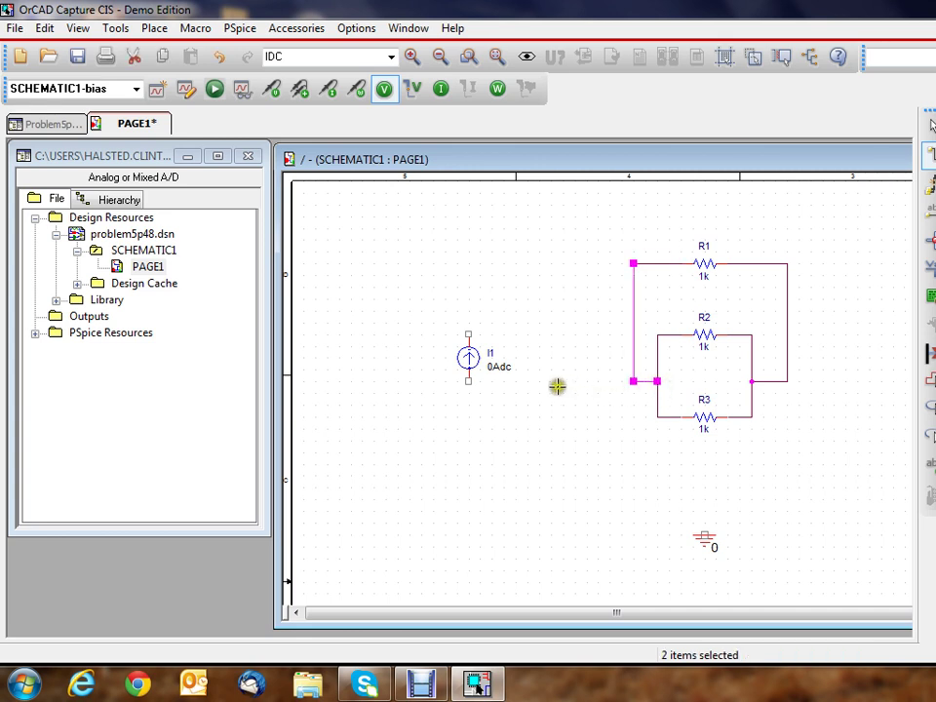
# Step: Connect the resistor network to I1's top and bottom terminals, closing the loop
pyautogui.click(634, 312)
pyautogui.click(469, 334)
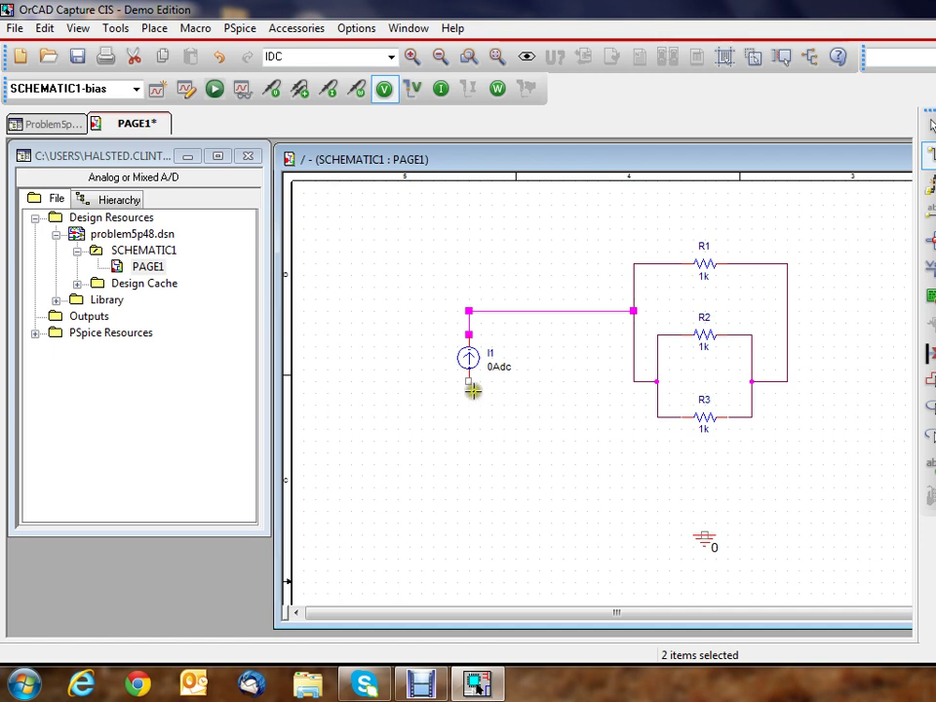
pyautogui.click(468, 384)
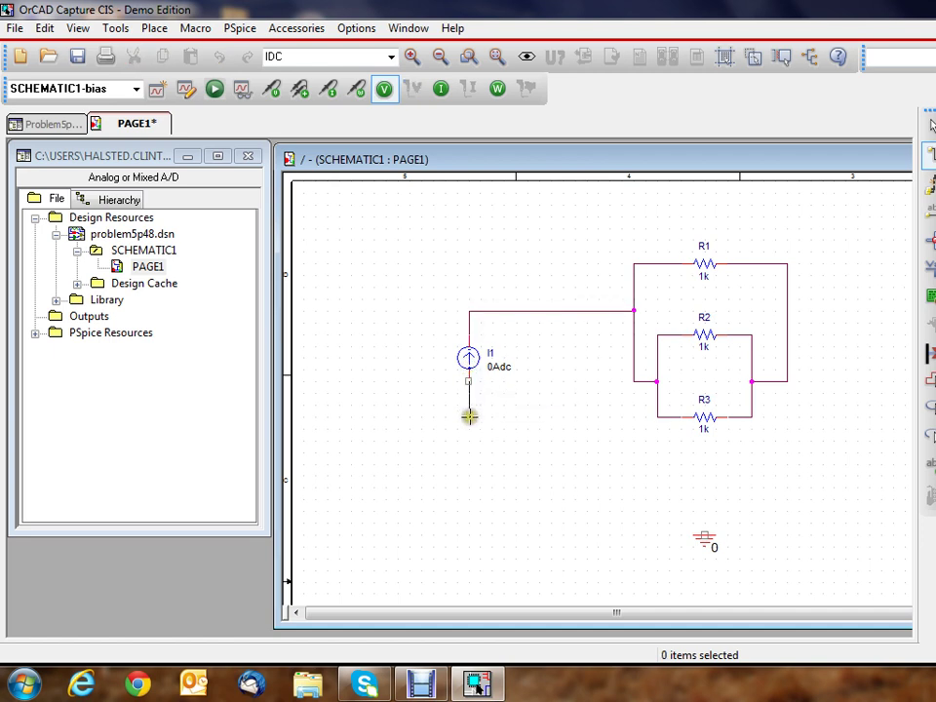
pyautogui.click(585, 474)
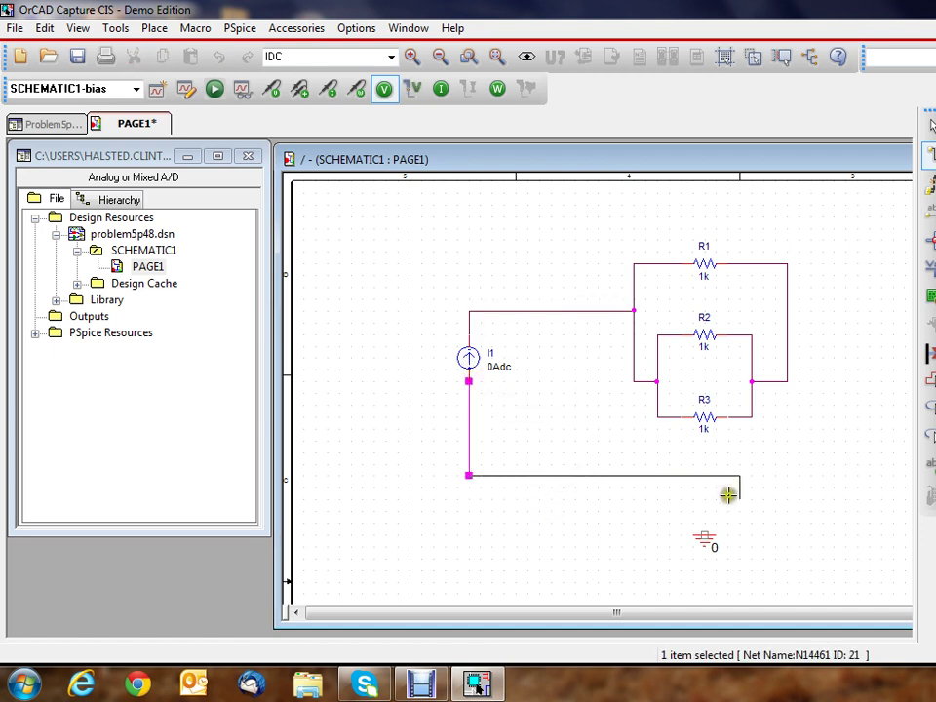
pyautogui.click(857, 475)
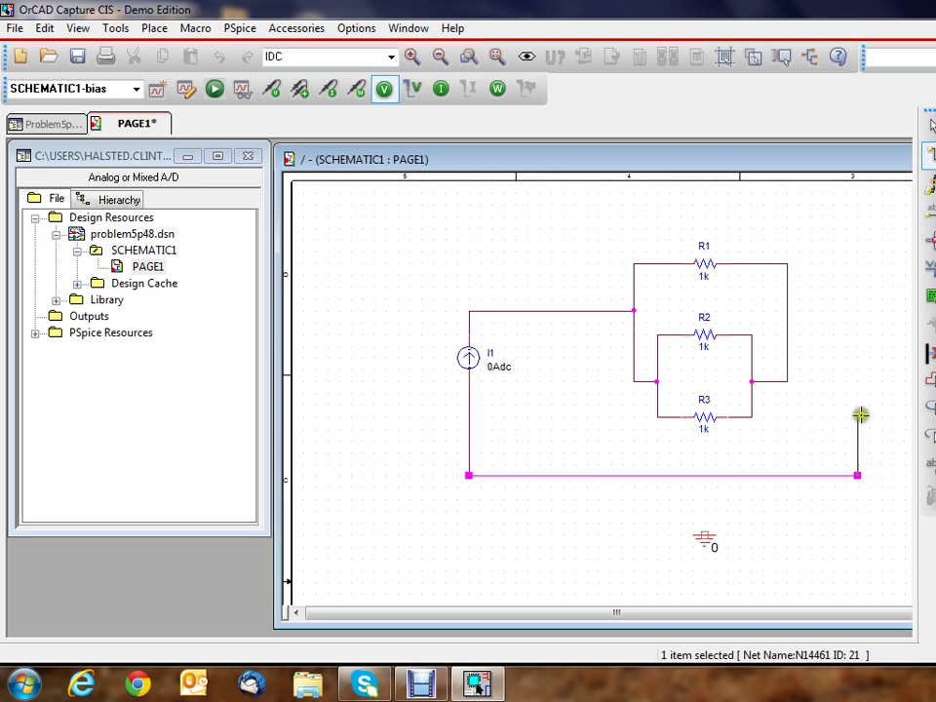
pyautogui.click(787, 322)
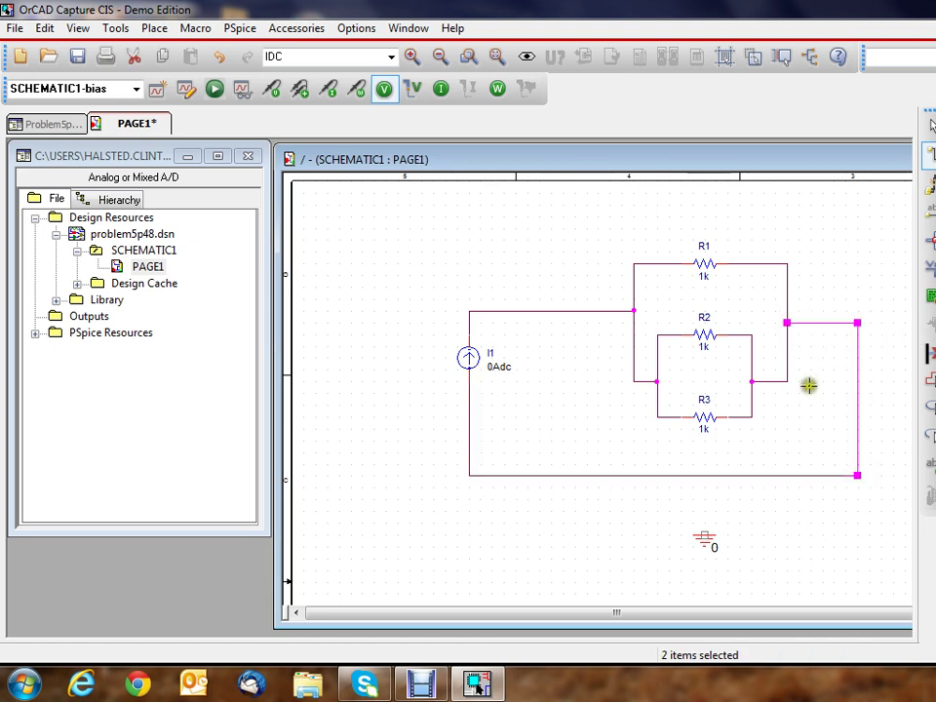
pyautogui.press('Escape')
pyautogui.click(454, 259)
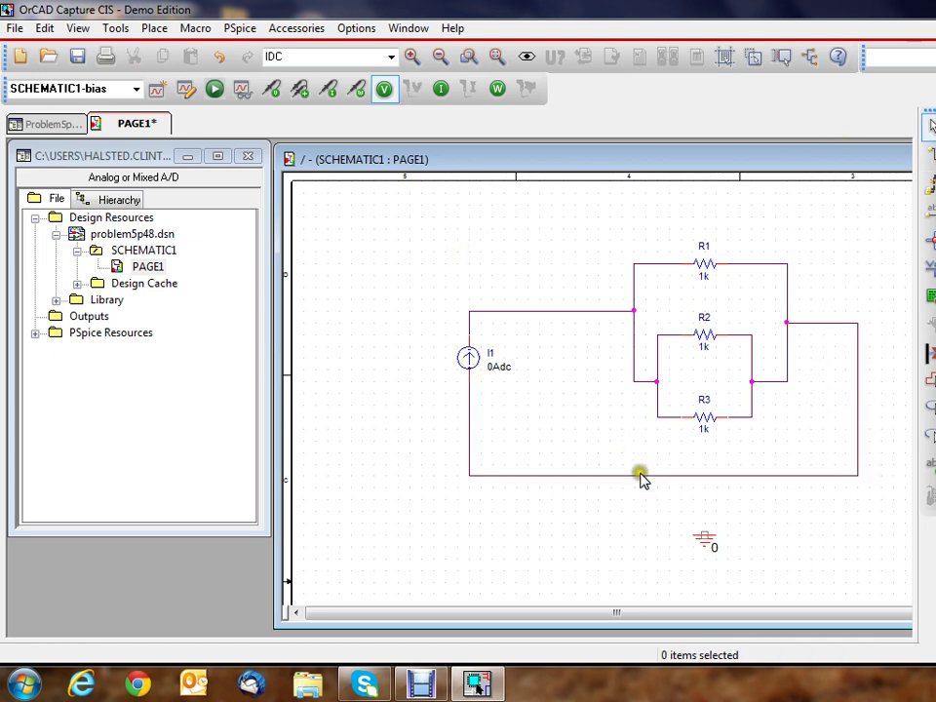
# Step: Move the 0 ground symbol to just below current source I1
pyautogui.click(705, 544)
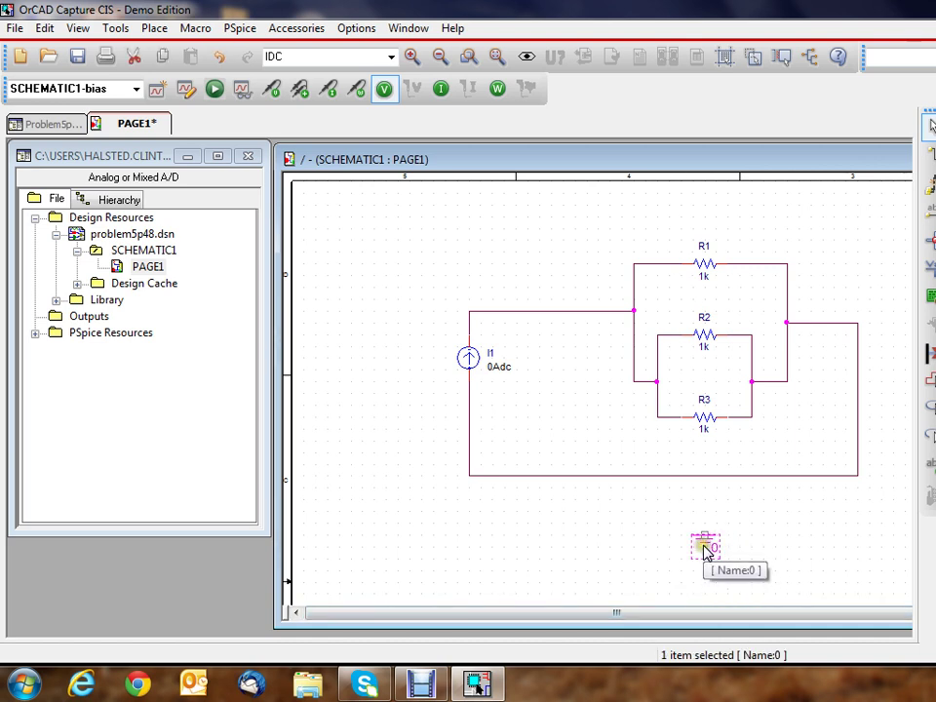
pyautogui.click(568, 547)
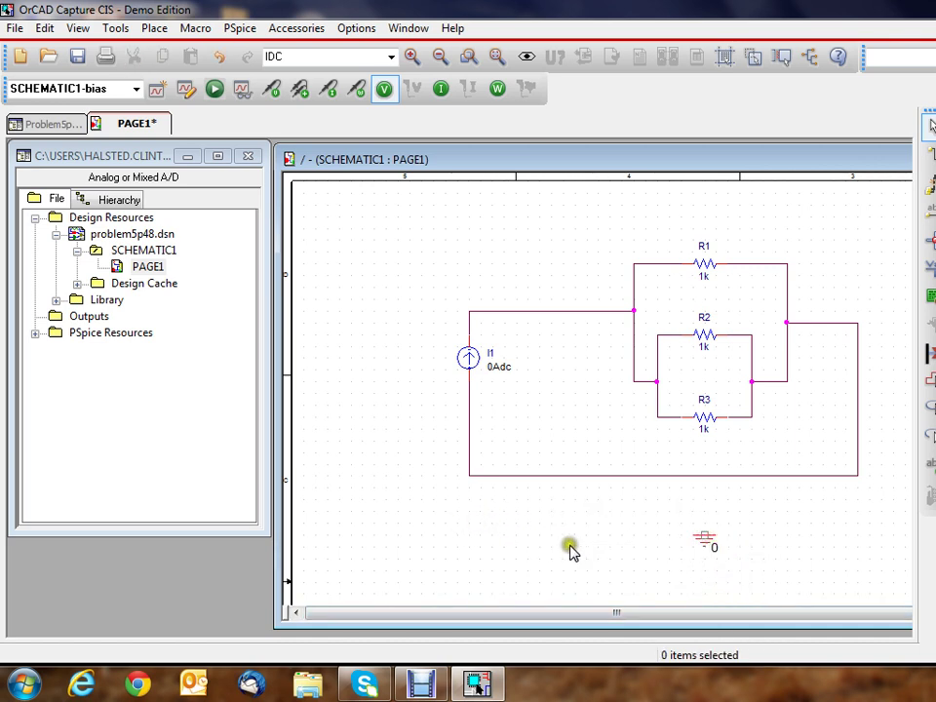
pyautogui.click(705, 555)
pyautogui.moveTo(702, 553); pyautogui.dragTo(475, 521)
pyautogui.click(537, 522)
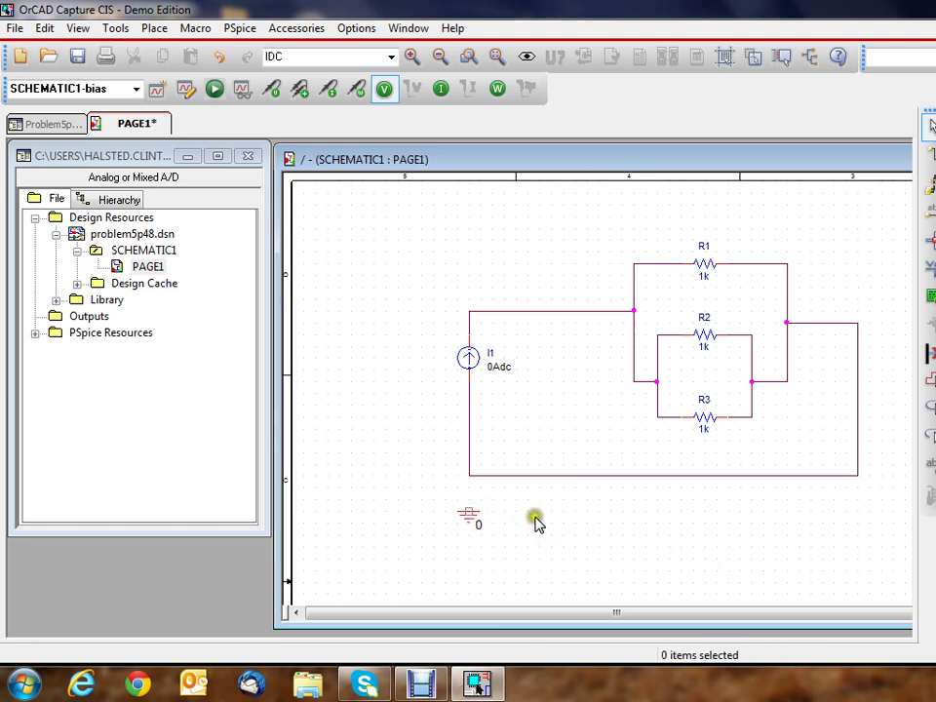
# Step: Wire the ground symbol to the net below I1 and save the design
pyautogui.click(468, 509)
pyautogui.click(469, 475)
pyautogui.press('Escape')
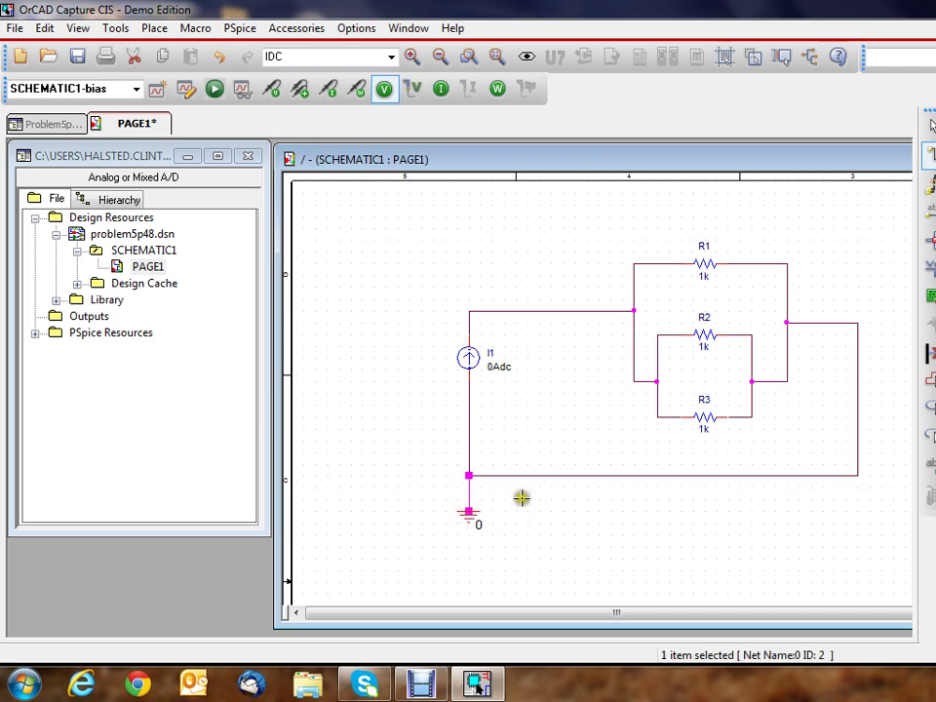
pyautogui.click(544, 543)
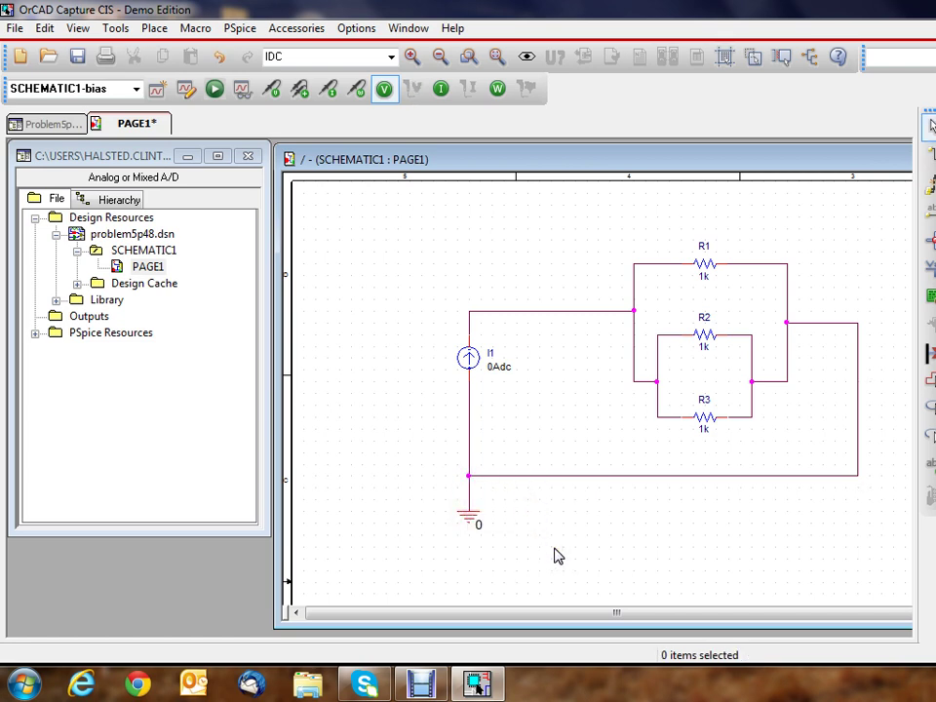
pyautogui.click(579, 548)
pyautogui.click(78, 60)
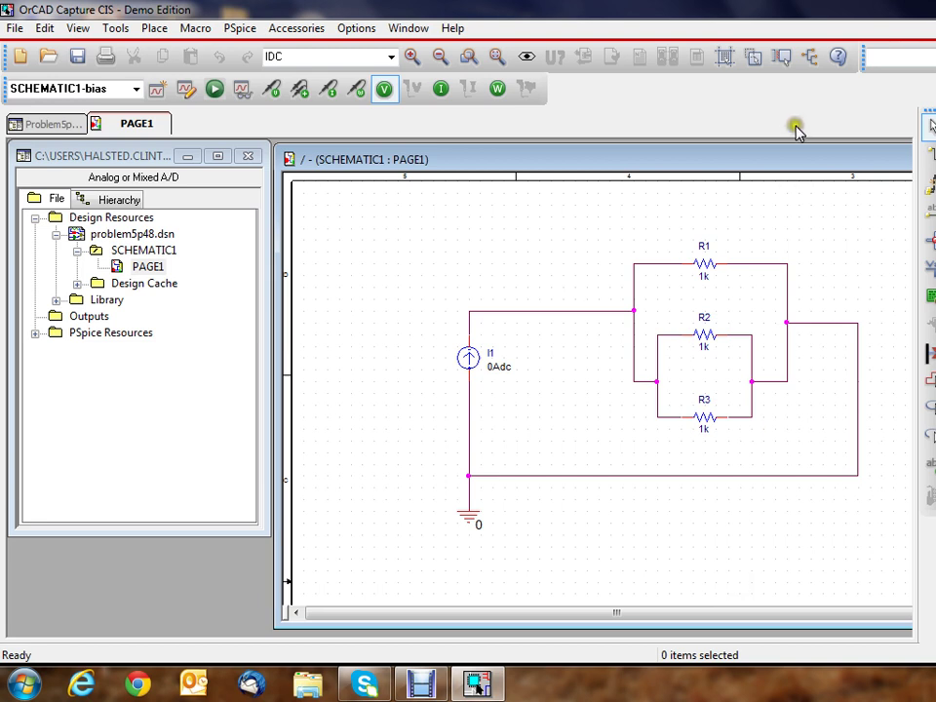
# Step: Open resistor R1's properties in the Property Editor
pyautogui.click(700, 419)
pyautogui.click(704, 322)
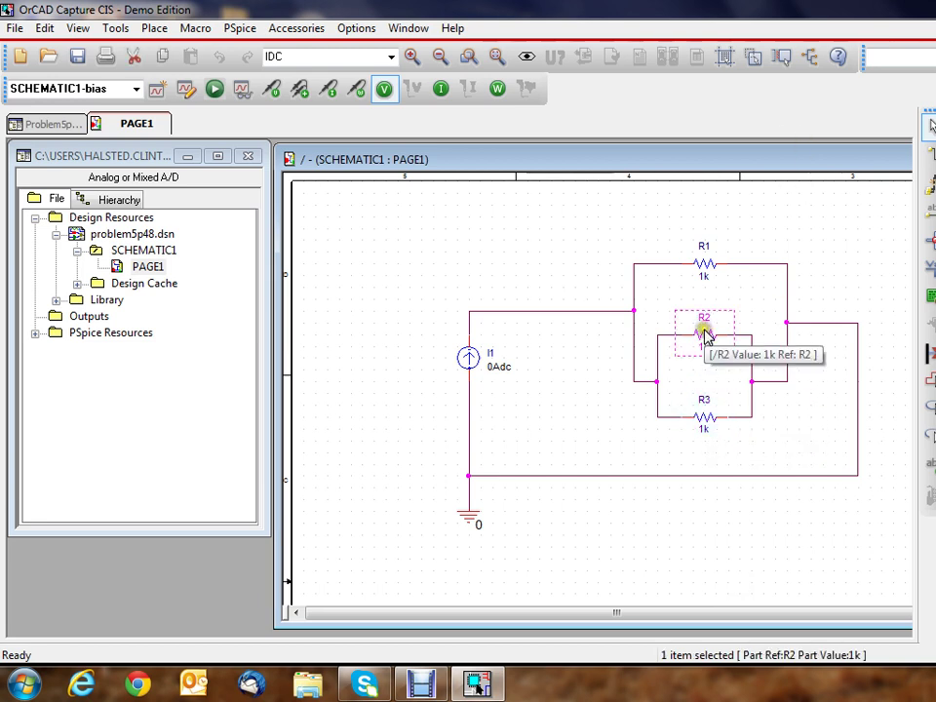
pyautogui.click(706, 265)
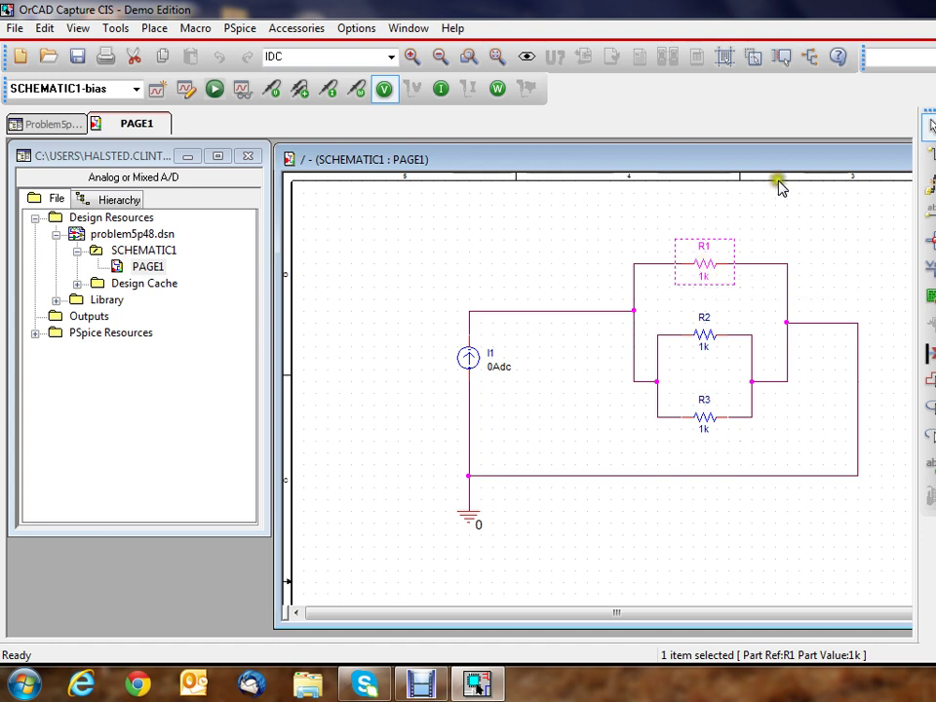
pyautogui.click(795, 243)
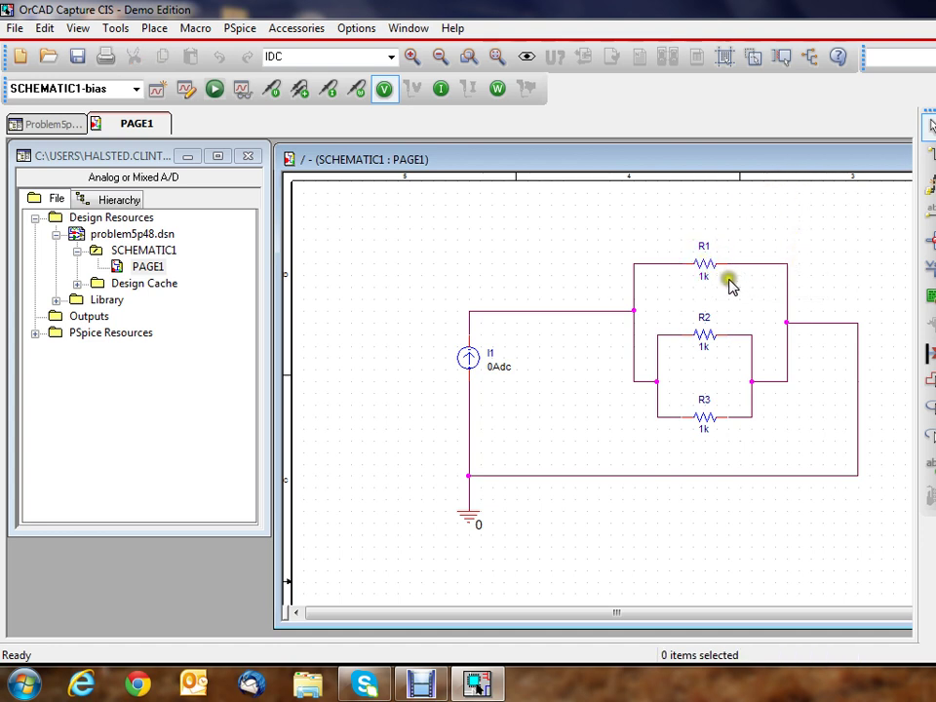
pyautogui.click(704, 280)
pyautogui.click(765, 226)
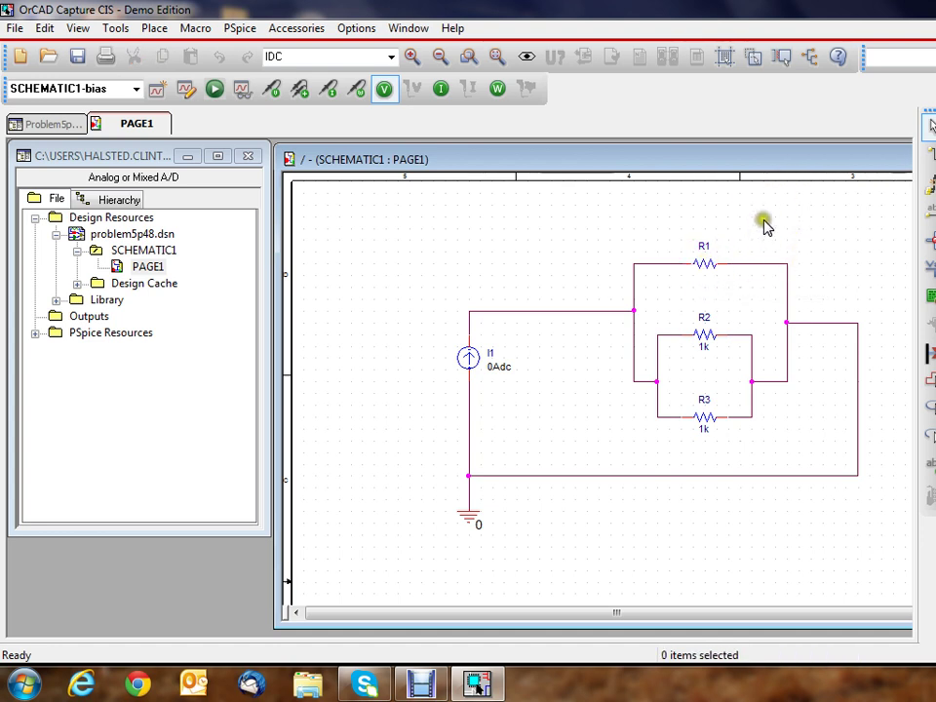
pyautogui.click(705, 280)
pyautogui.click(705, 265)
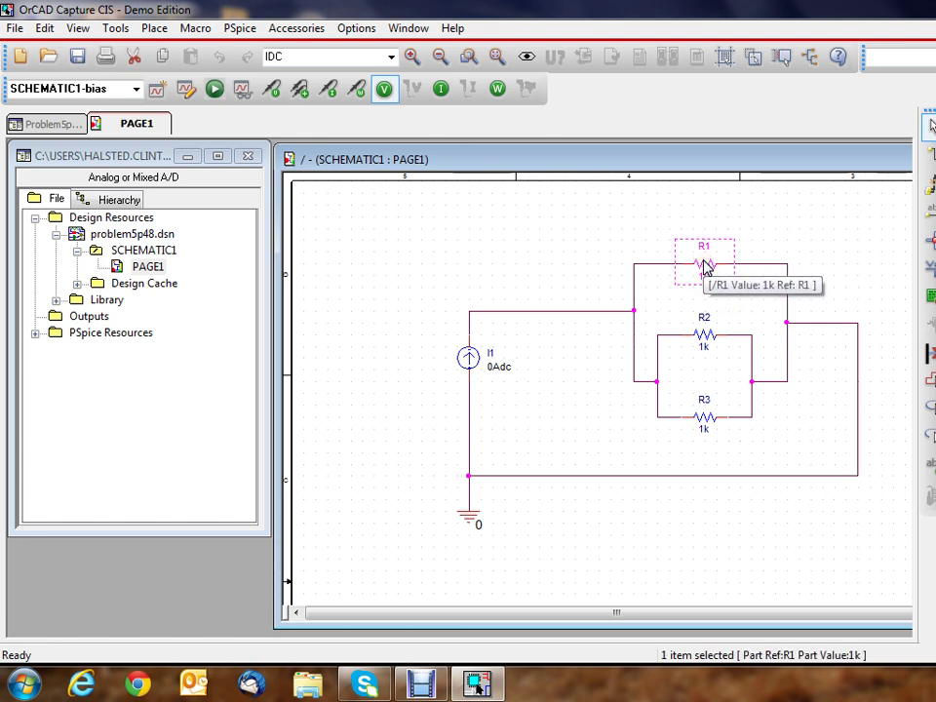
pyautogui.doubleClick(704, 265)
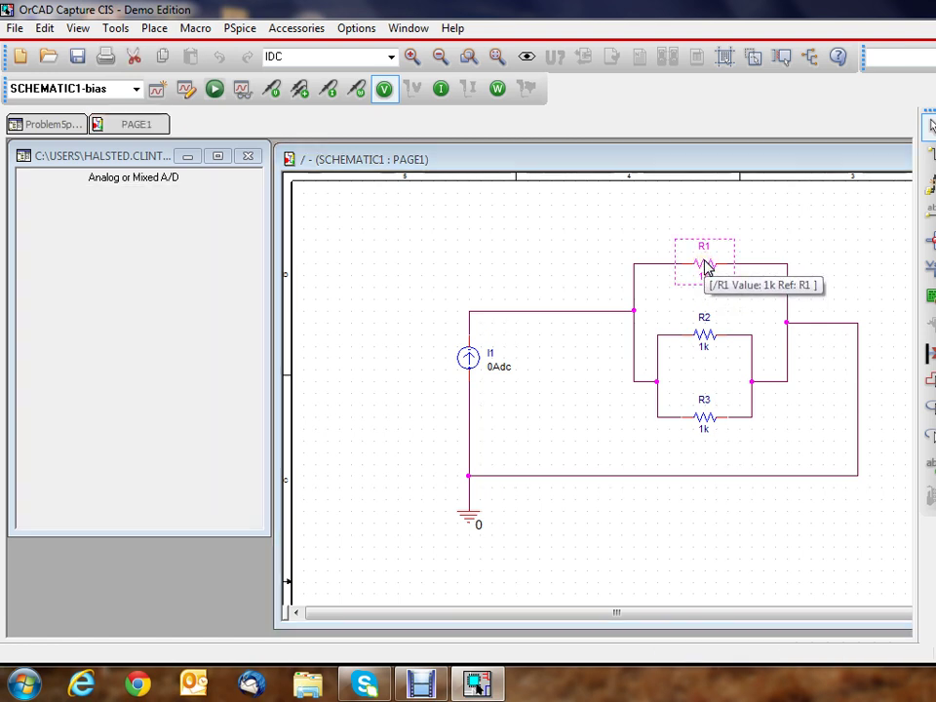
# Step: Change R1's Value from 1k to 10k and return to the schematic
pyautogui.click(435, 201)
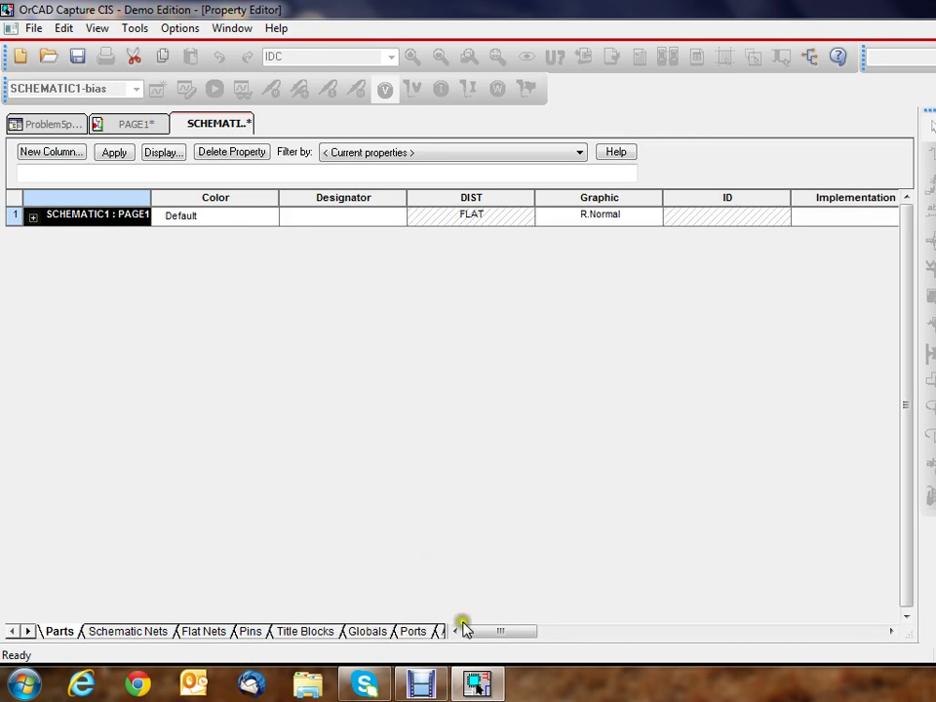
pyautogui.moveTo(501, 636); pyautogui.dragTo(846, 651)
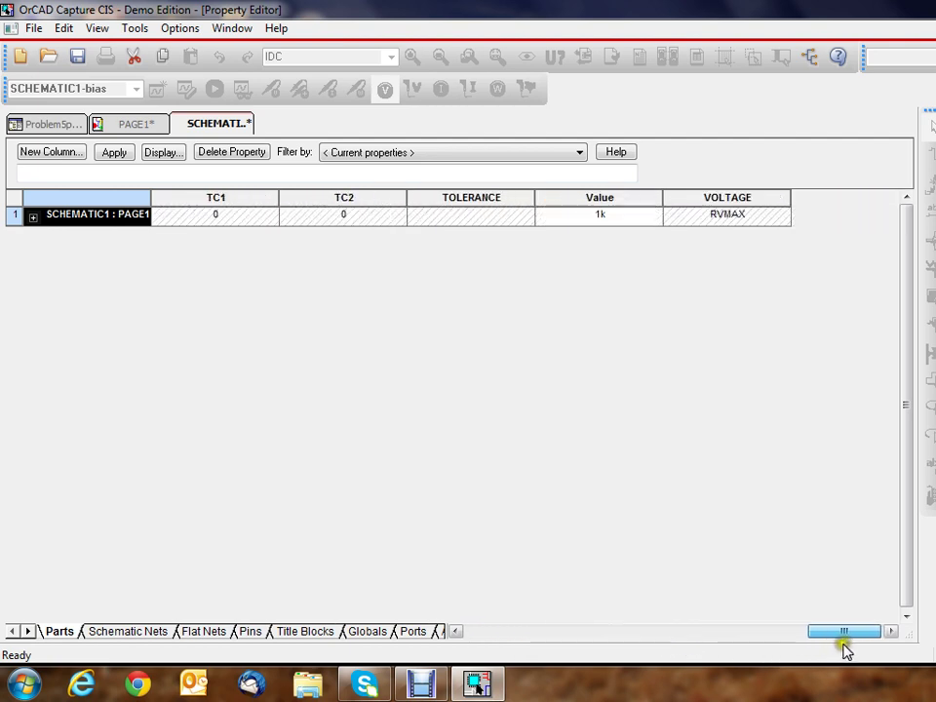
pyautogui.click(602, 220)
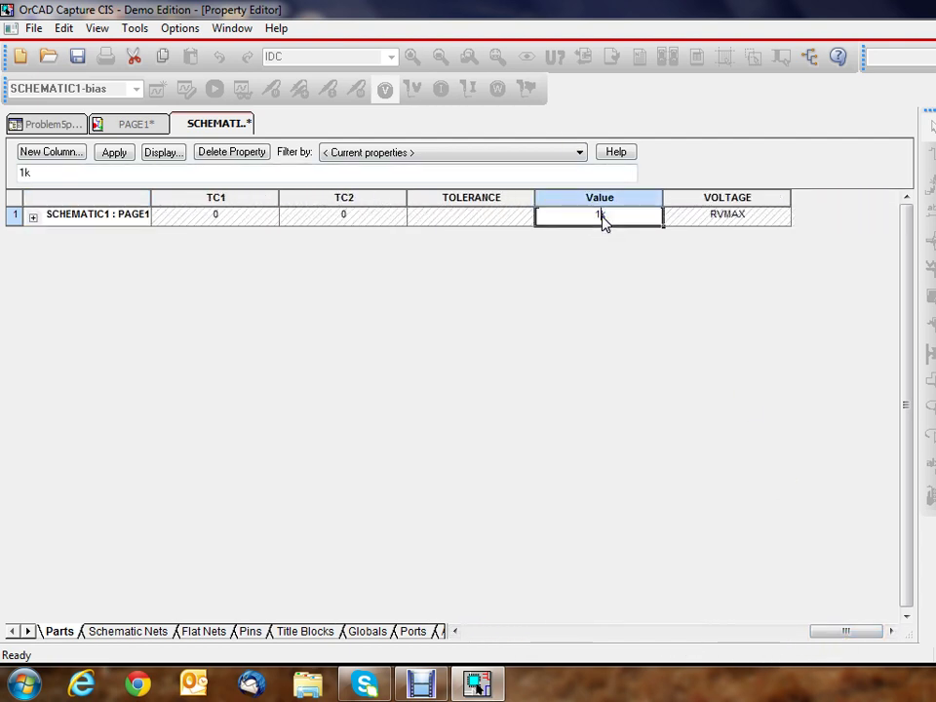
pyautogui.click(602, 221)
pyautogui.press('Tab')
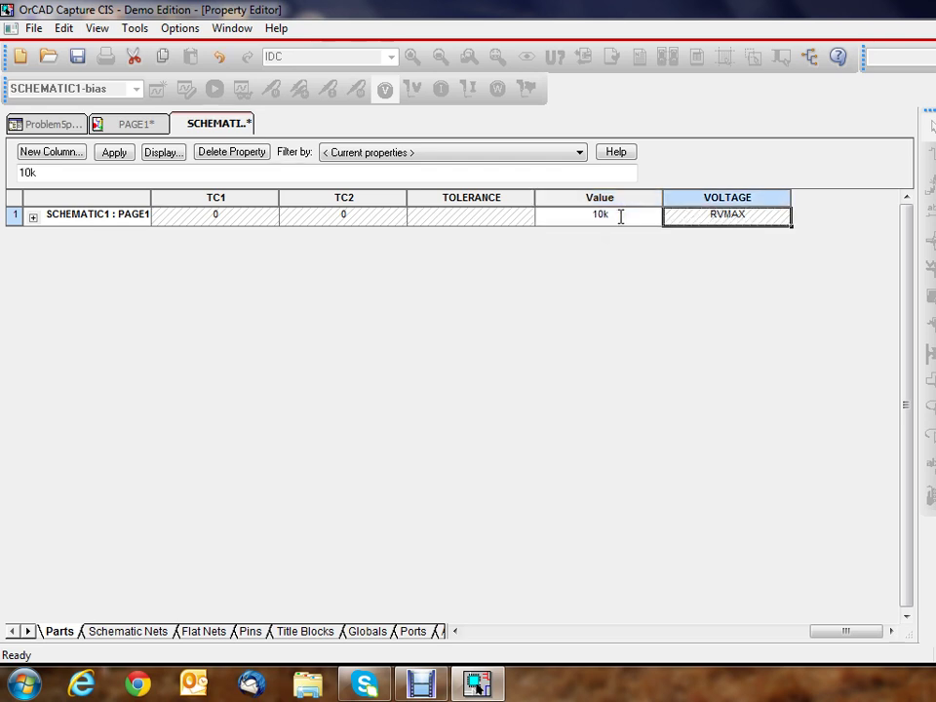
pyautogui.hotkey('ctrl', 'F4')
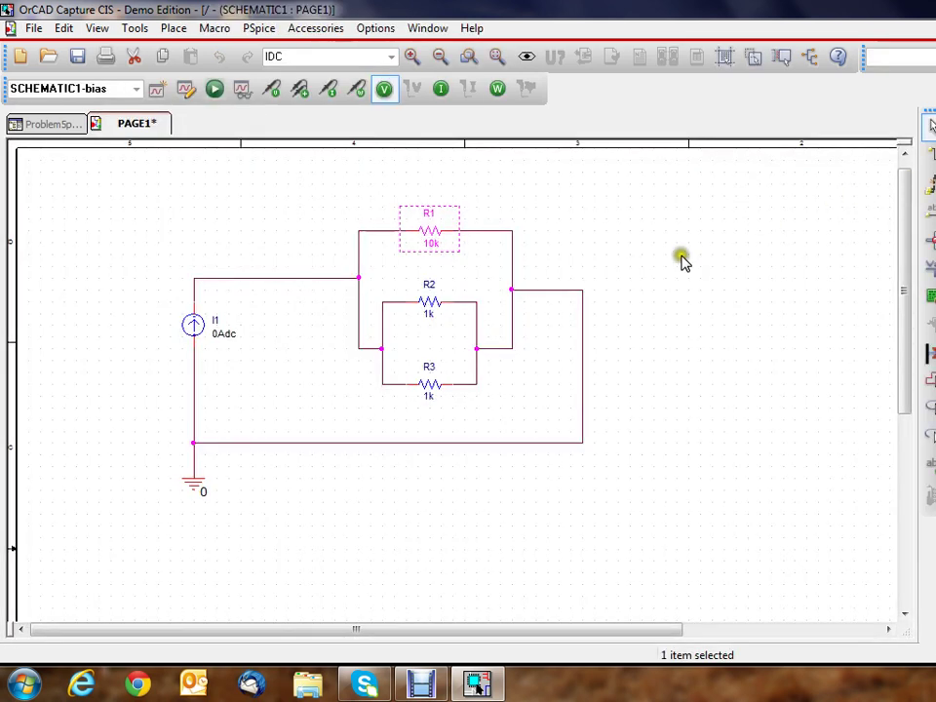
pyautogui.click(704, 348)
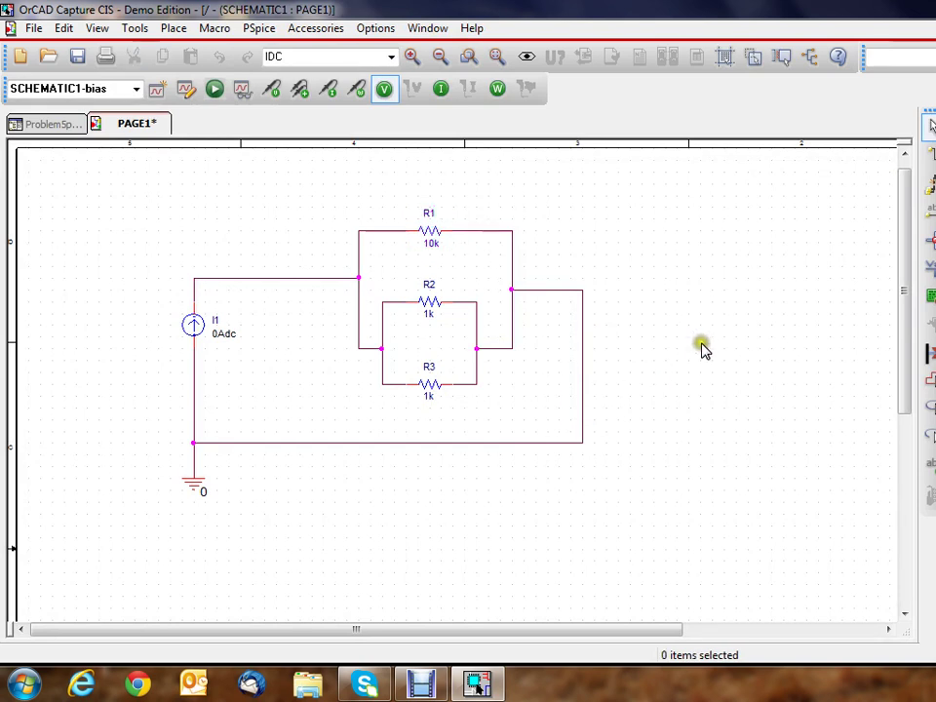
# Step: Change resistor R2's value from 1k to 8k
pyautogui.click(430, 232)
pyautogui.click(547, 211)
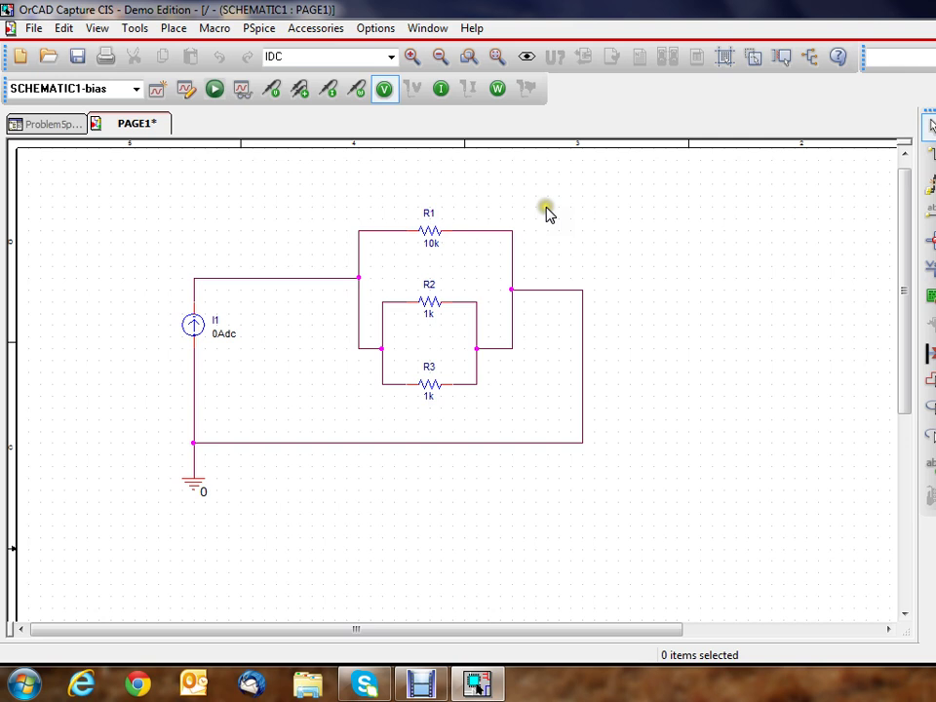
pyautogui.click(430, 314)
pyautogui.click(430, 334)
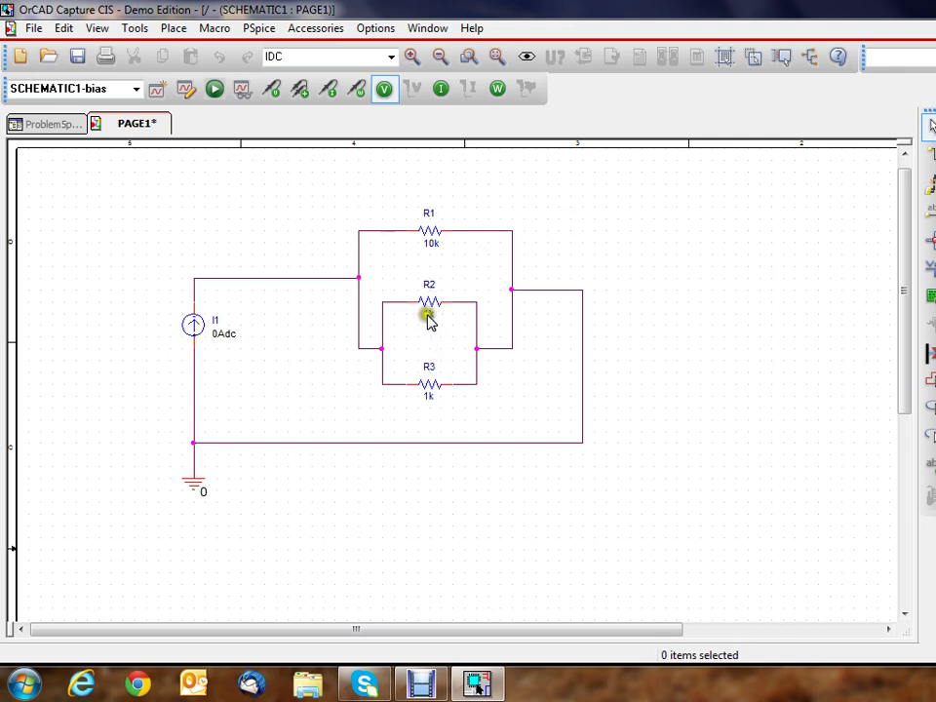
pyautogui.click(431, 322)
pyautogui.doubleClick(431, 322)
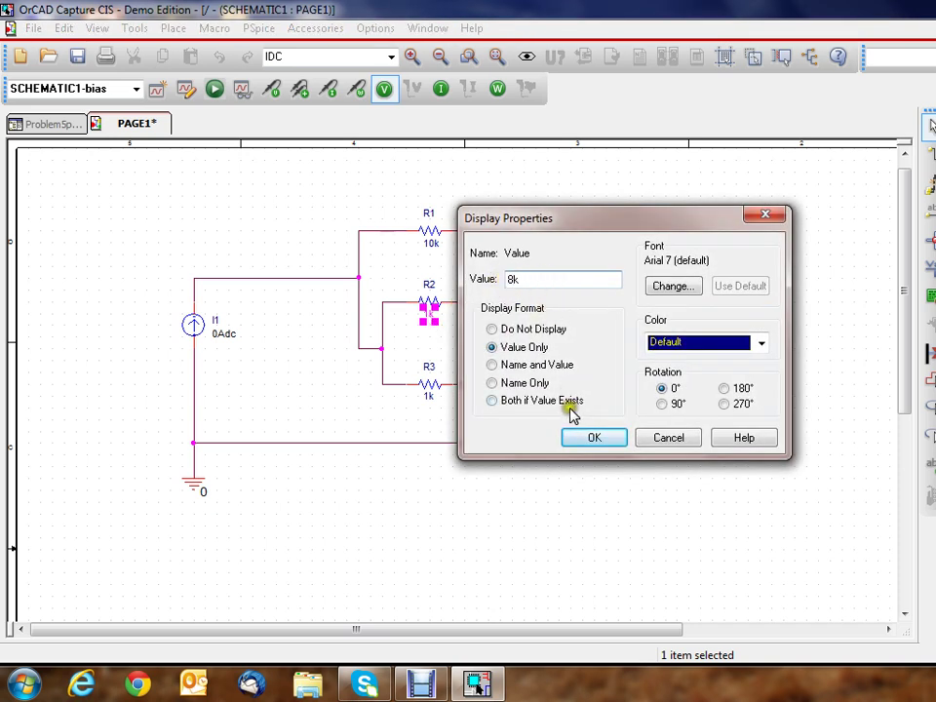
pyautogui.click(589, 436)
pyautogui.click(592, 314)
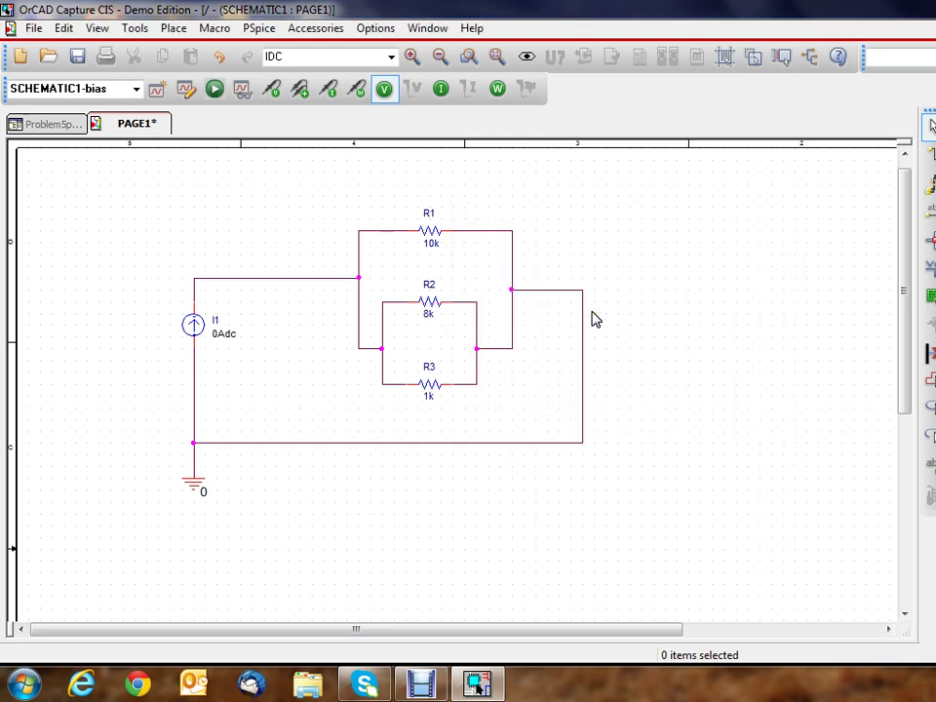
# Step: Change resistor R3's value from 1k to 4k and save the design
pyautogui.doubleClick(431, 400)
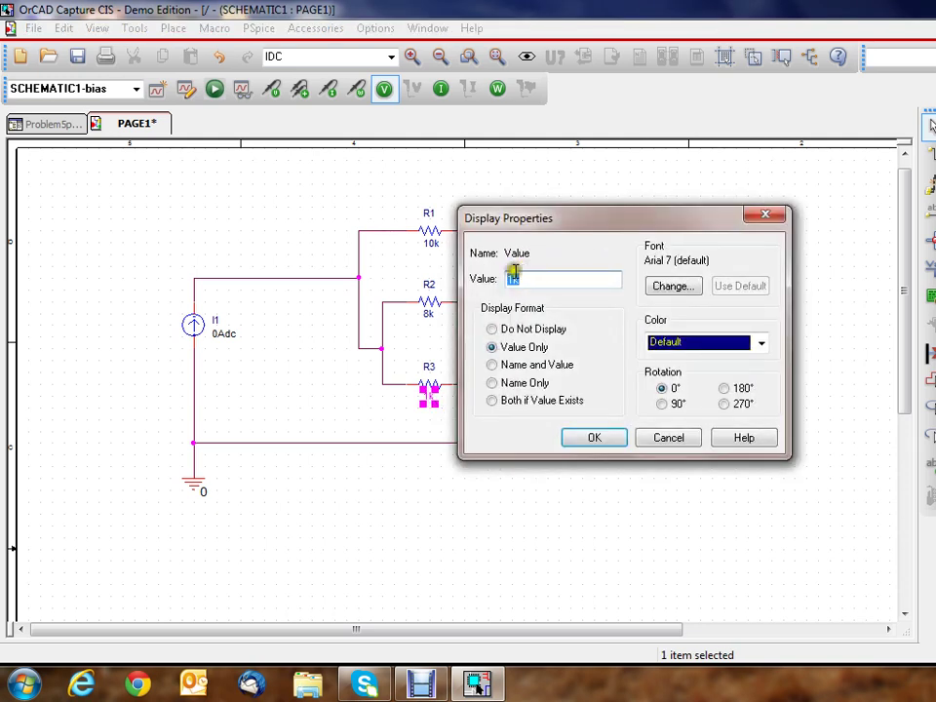
pyautogui.moveTo(510, 282); pyautogui.dragTo(502, 279)
pyautogui.write('4')
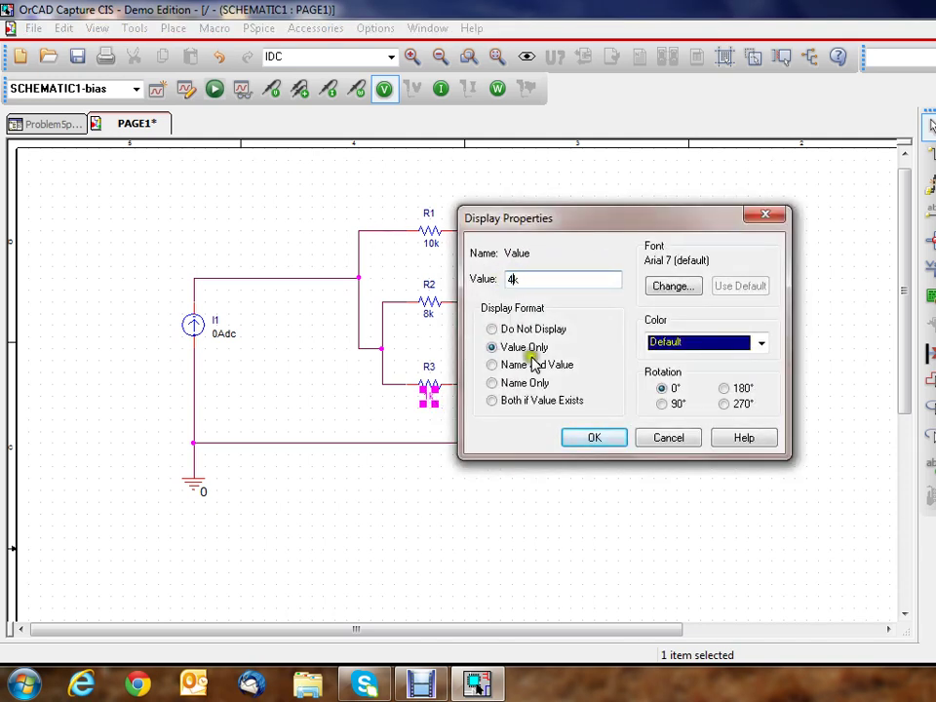
pyautogui.click(585, 439)
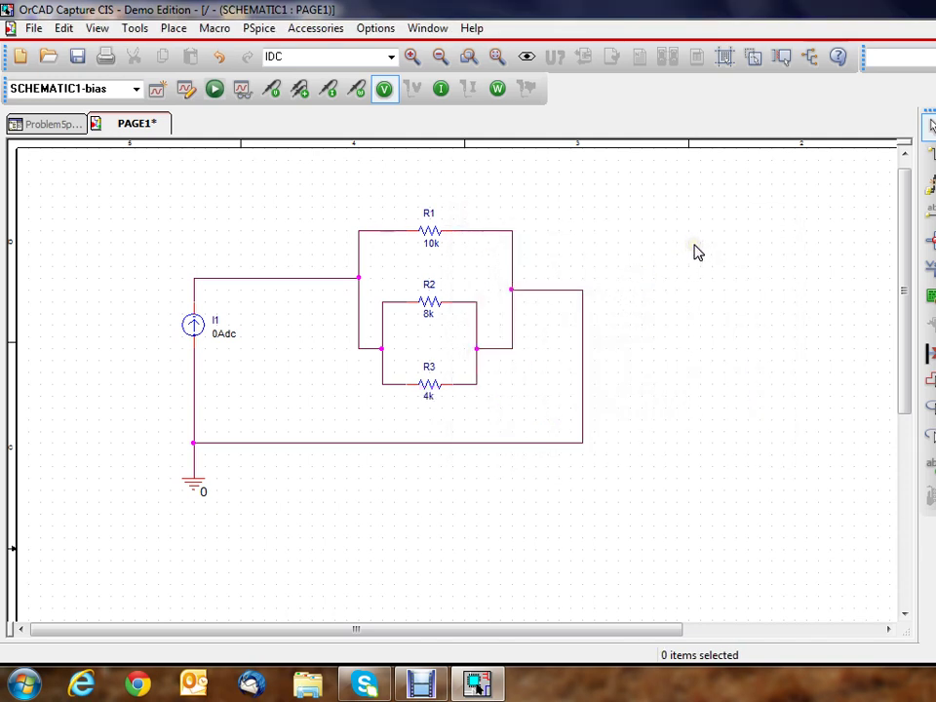
pyautogui.click(78, 57)
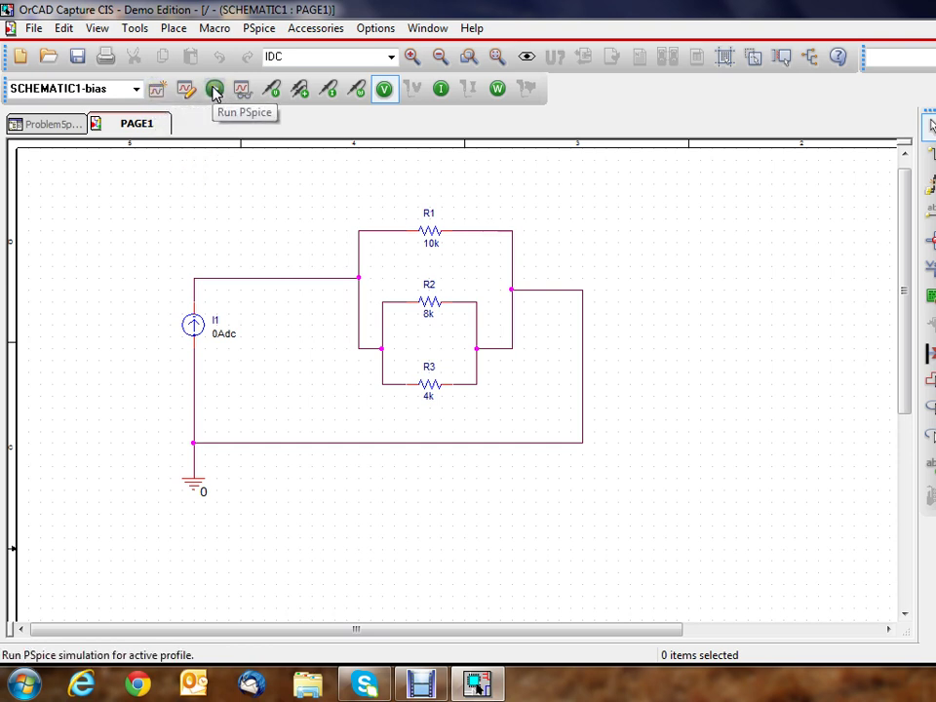
# Step: Create a simulation profile named dc_bias, inheriting from none
pyautogui.click(156, 89)
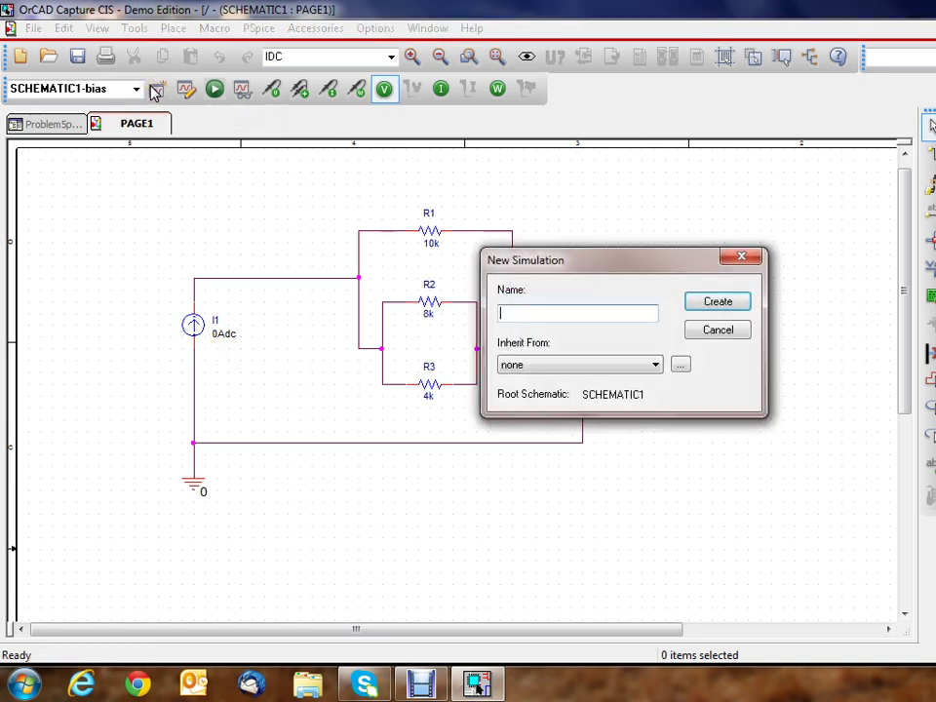
pyautogui.click(624, 317)
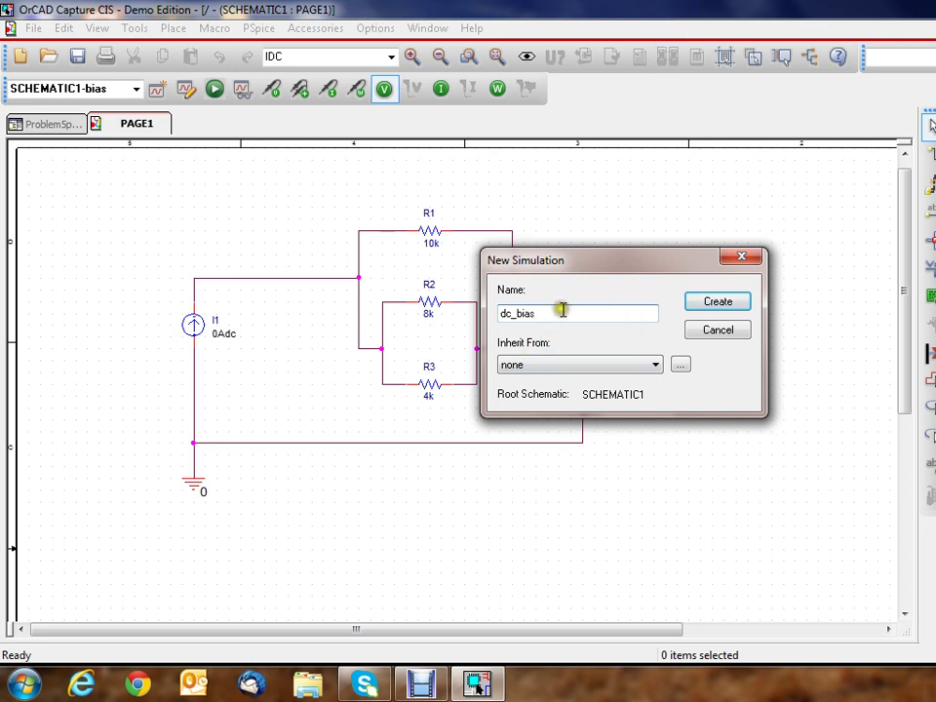
pyautogui.moveTo(532, 309); pyautogui.dragTo(497, 311)
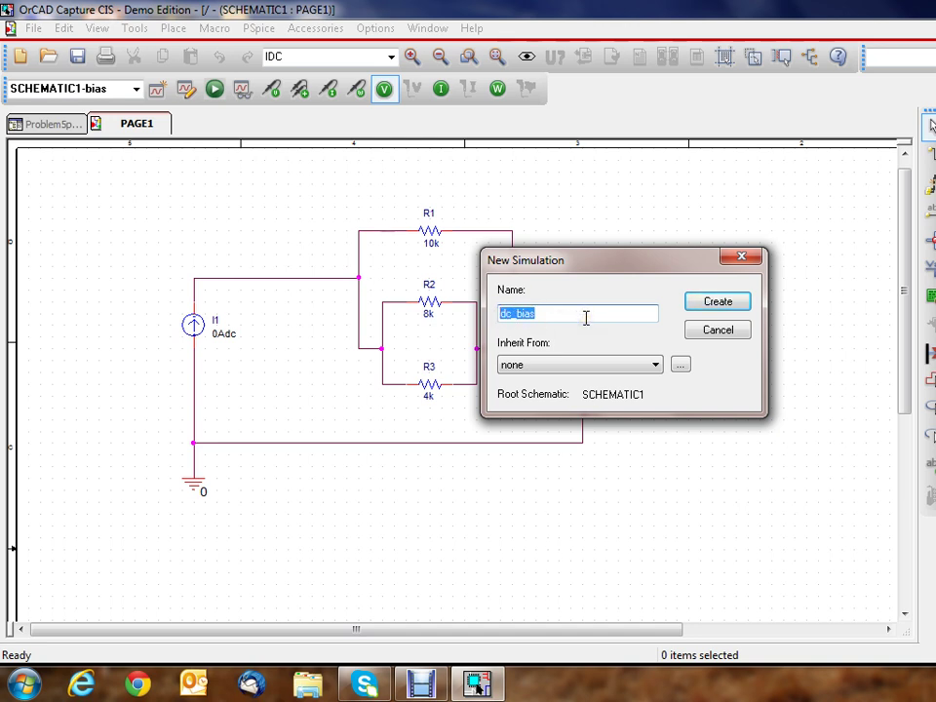
pyautogui.click(627, 365)
pyautogui.click(629, 376)
pyautogui.click(708, 298)
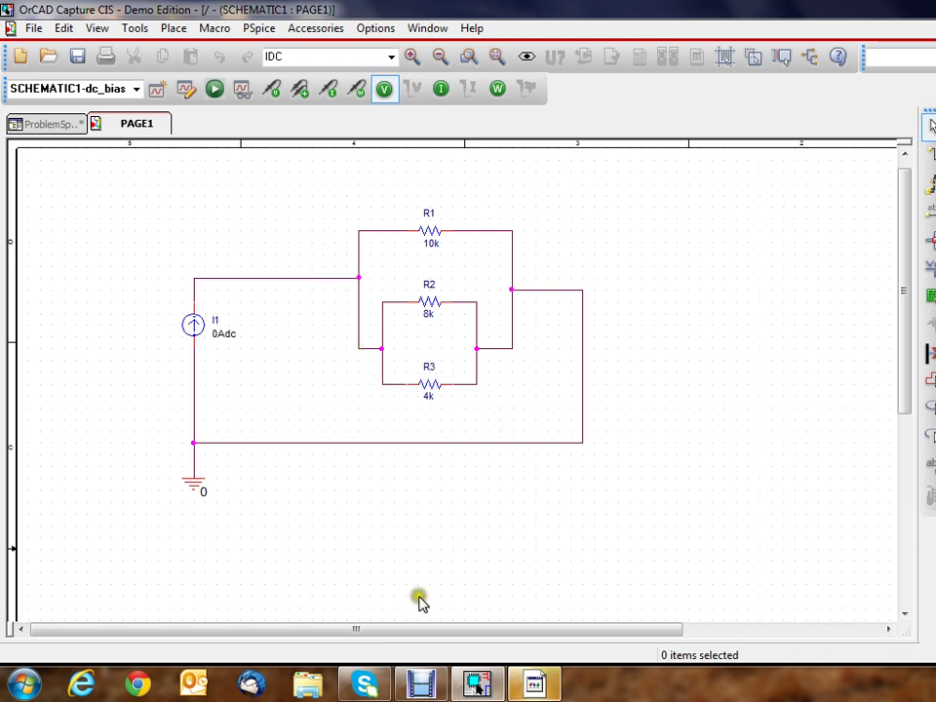
pyautogui.moveTo(539, 689)
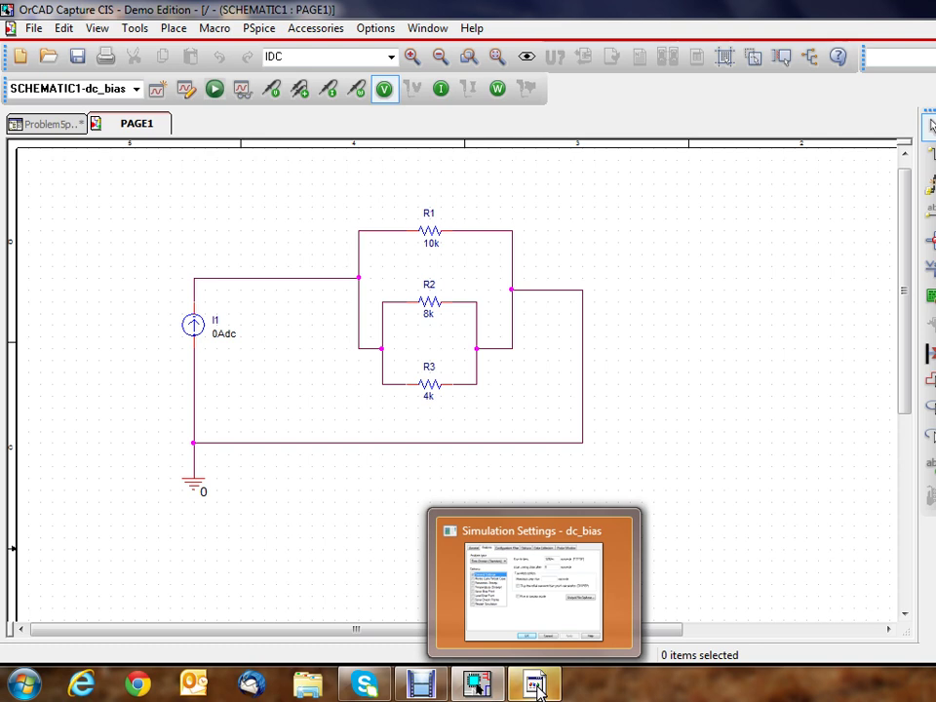
# Step: Set the dc_bias profile's analysis type to Bias Point and accept the settings
pyautogui.click(539, 689)
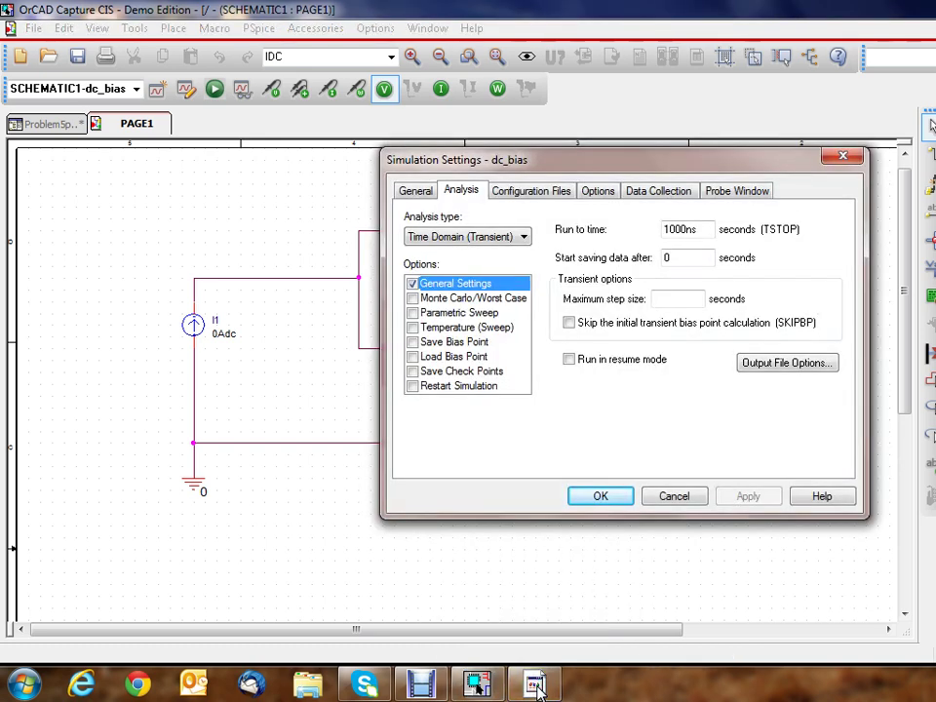
pyautogui.moveTo(627, 169); pyautogui.dragTo(591, 156)
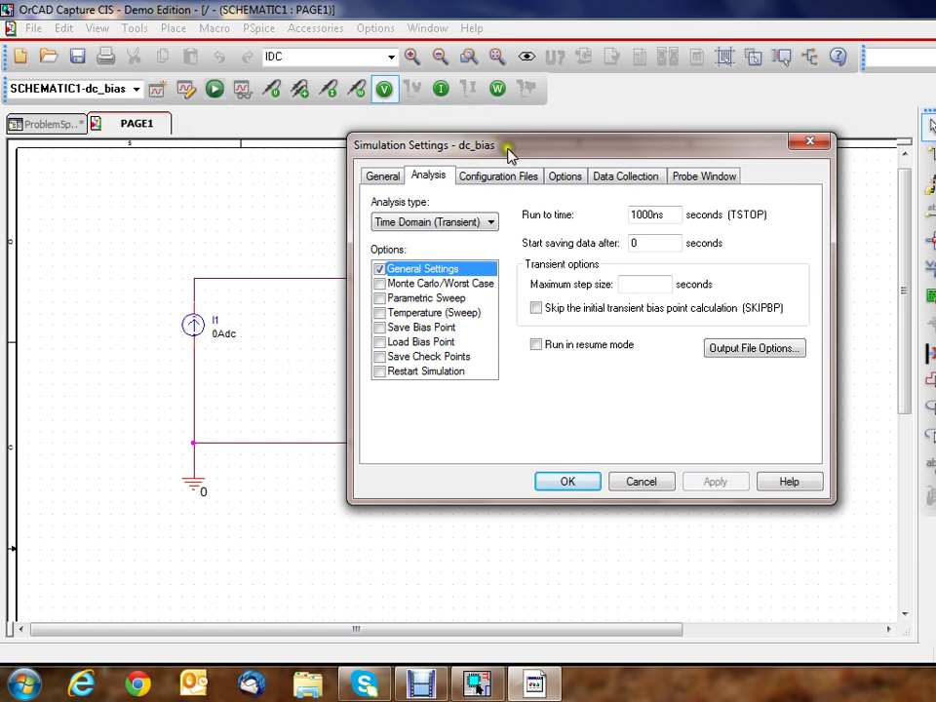
pyautogui.moveTo(509, 146); pyautogui.dragTo(491, 145)
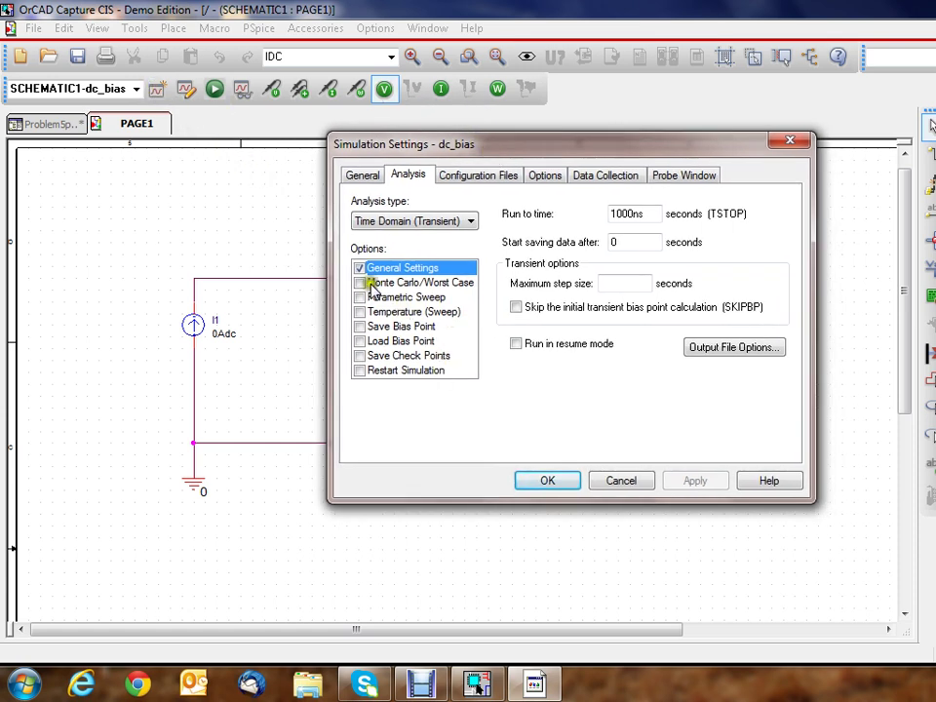
pyautogui.click(397, 222)
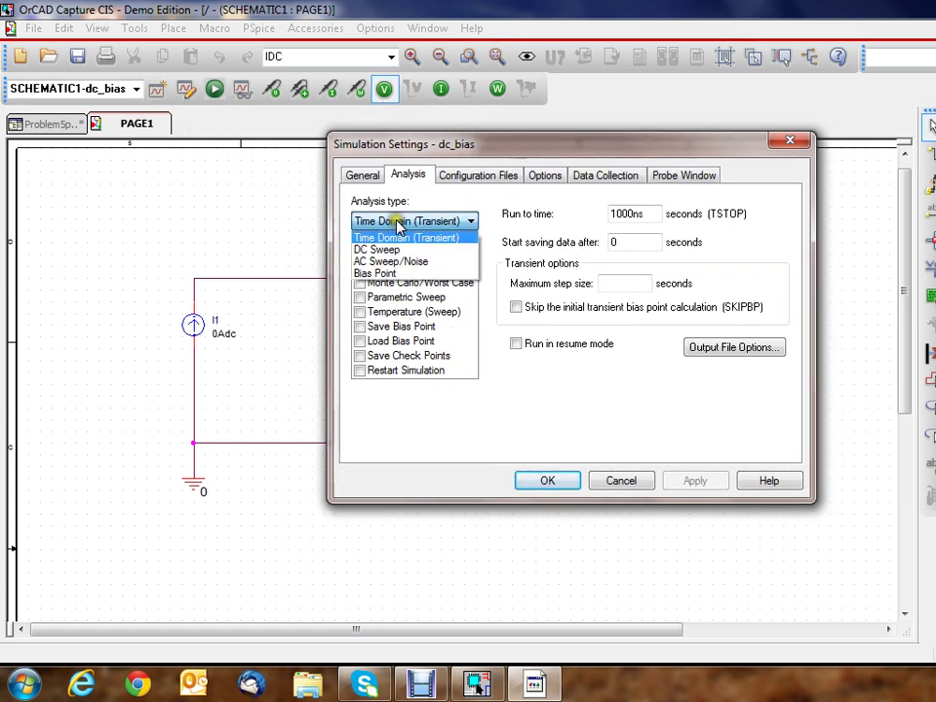
pyautogui.click(396, 273)
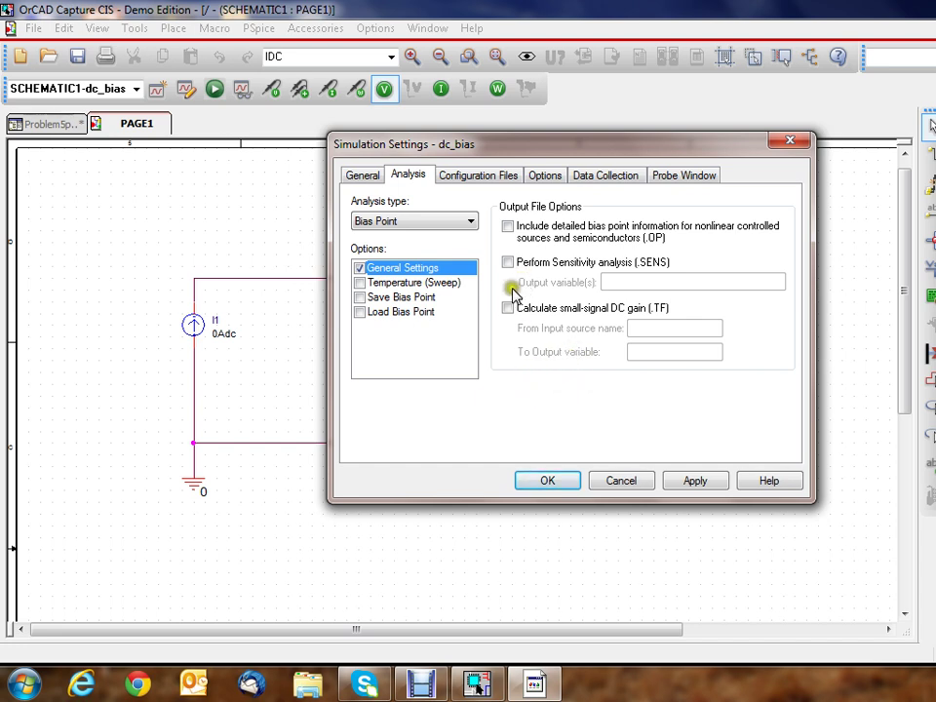
pyautogui.click(546, 484)
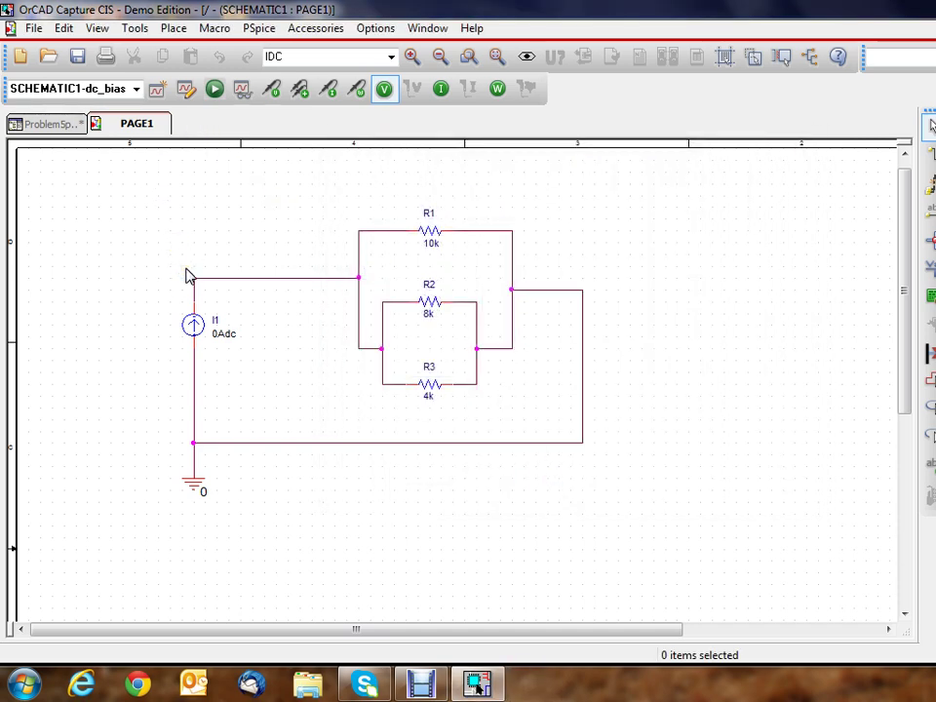
pyautogui.click(249, 262)
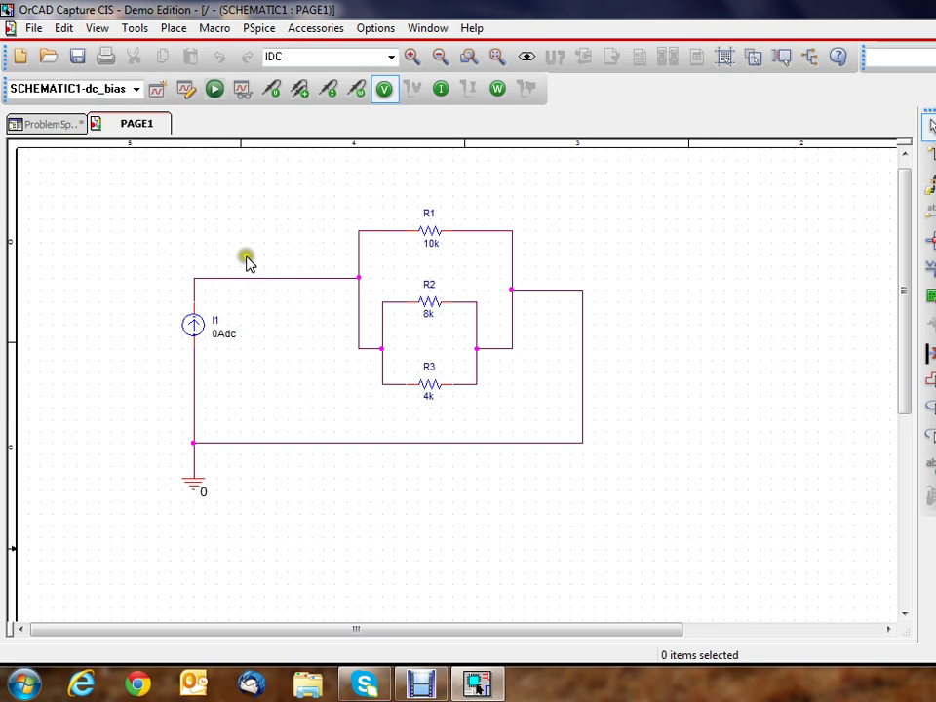
# Step: Run the PSpice bias-point simulation, showing 0V on both nodes
pyautogui.click(215, 90)
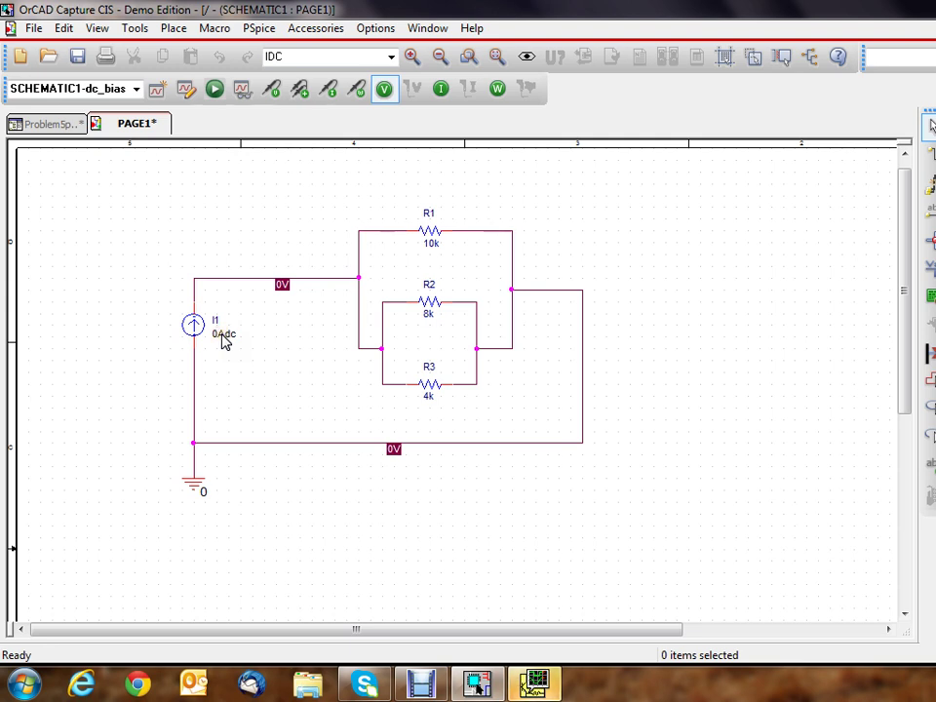
# Step: Set current source I1 to 5, save, and re-run the PSpice simulation
pyautogui.doubleClick(223, 340)
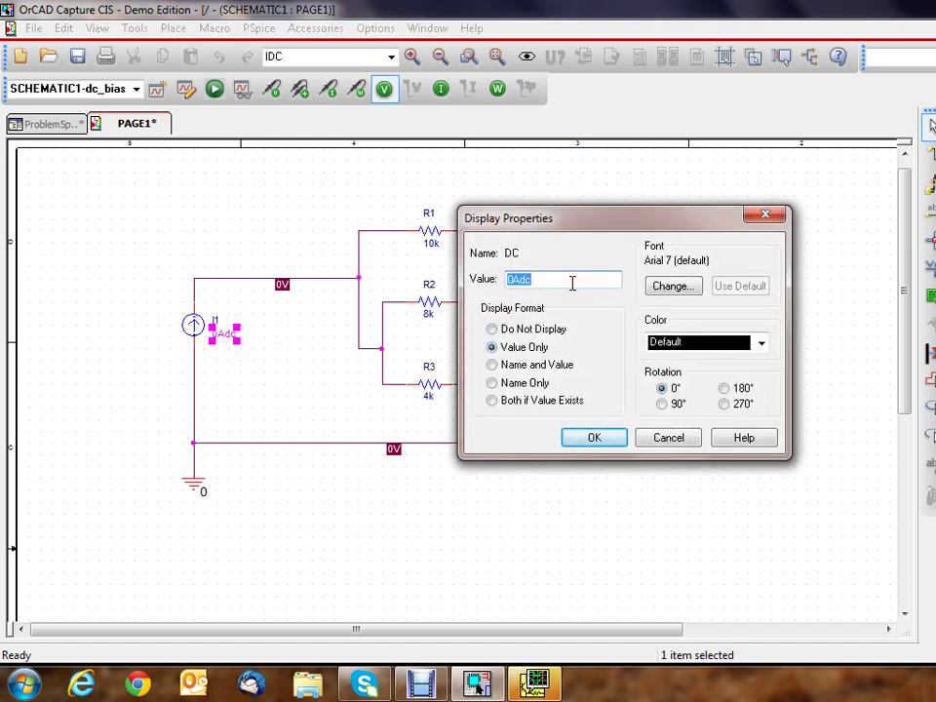
pyautogui.click(597, 438)
pyautogui.click(278, 224)
pyautogui.click(76, 57)
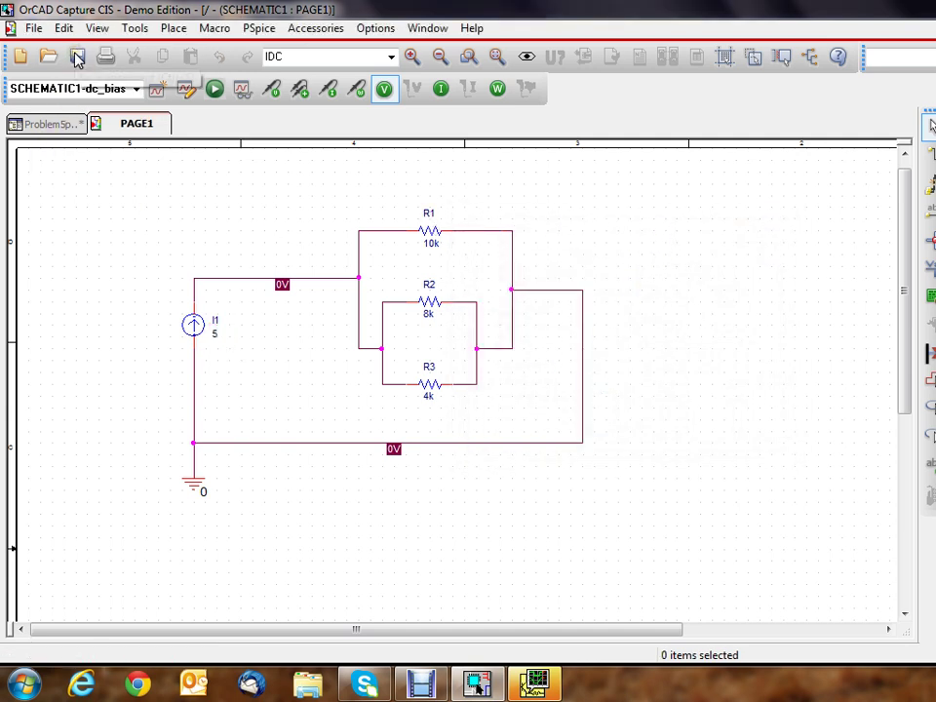
pyautogui.click(213, 88)
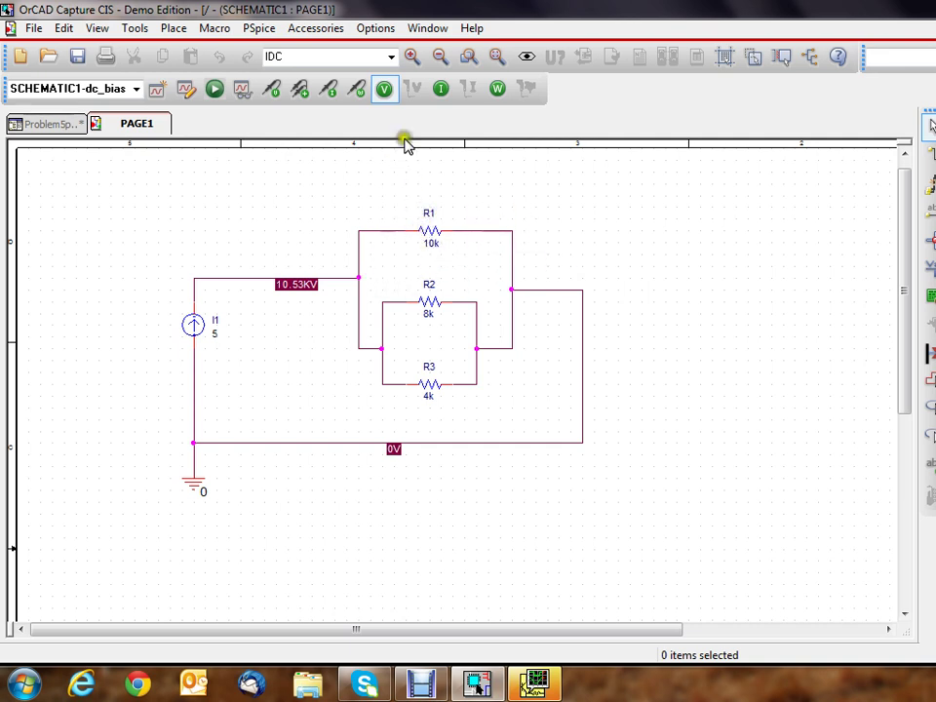
# Step: Display bias currents and move the 1.053A and 1.316A readouts beside R1 and R2
pyautogui.click(440, 90)
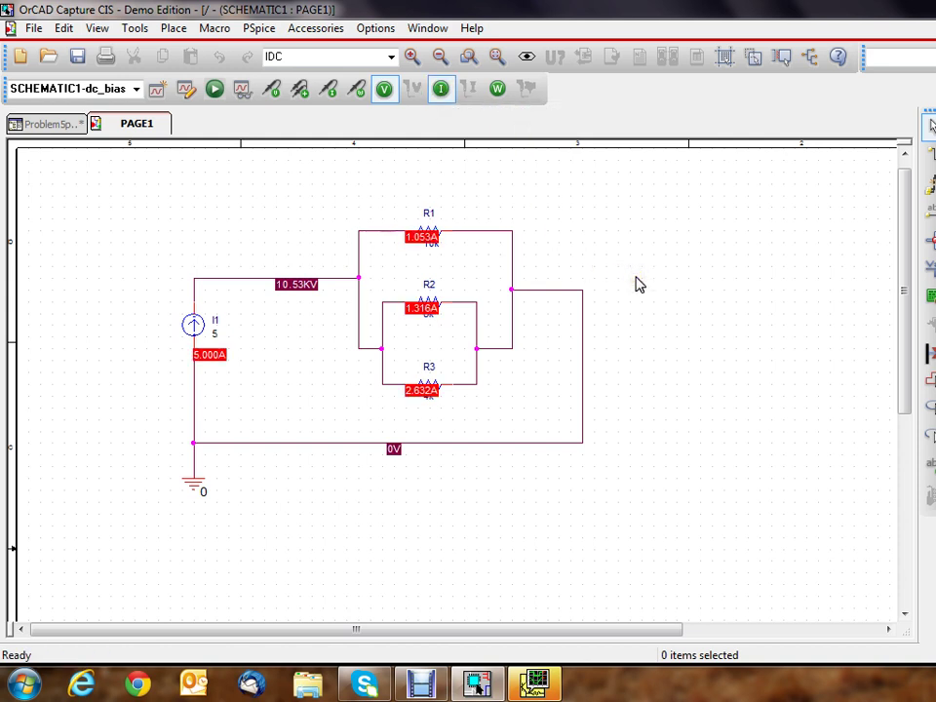
pyautogui.click(411, 243)
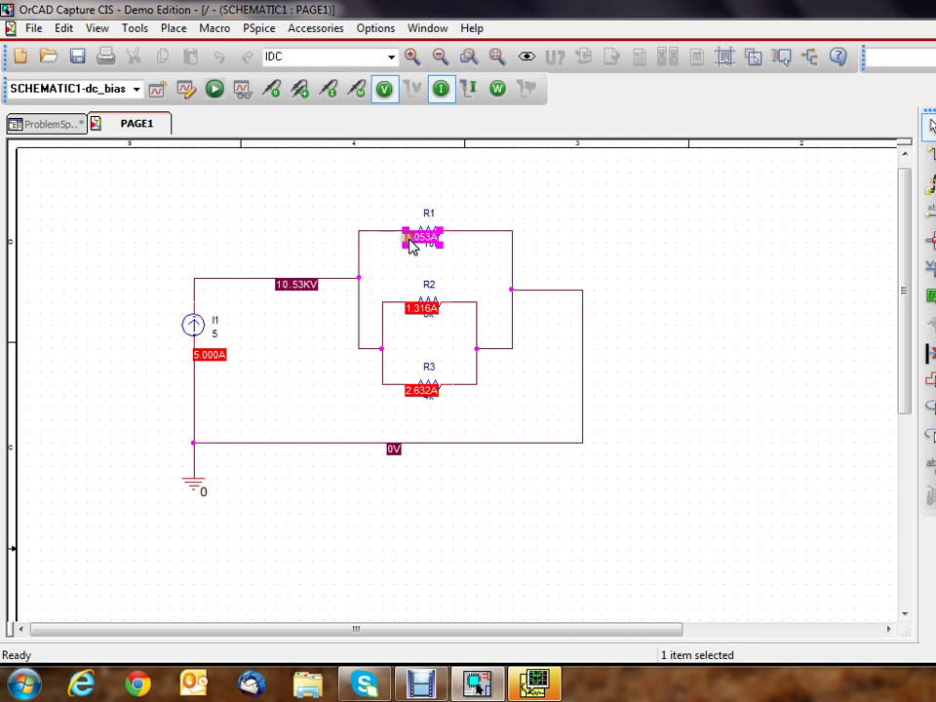
pyautogui.moveTo(414, 242); pyautogui.dragTo(377, 242)
pyautogui.click(518, 262)
pyautogui.moveTo(421, 310); pyautogui.dragTo(386, 294)
pyautogui.click(649, 220)
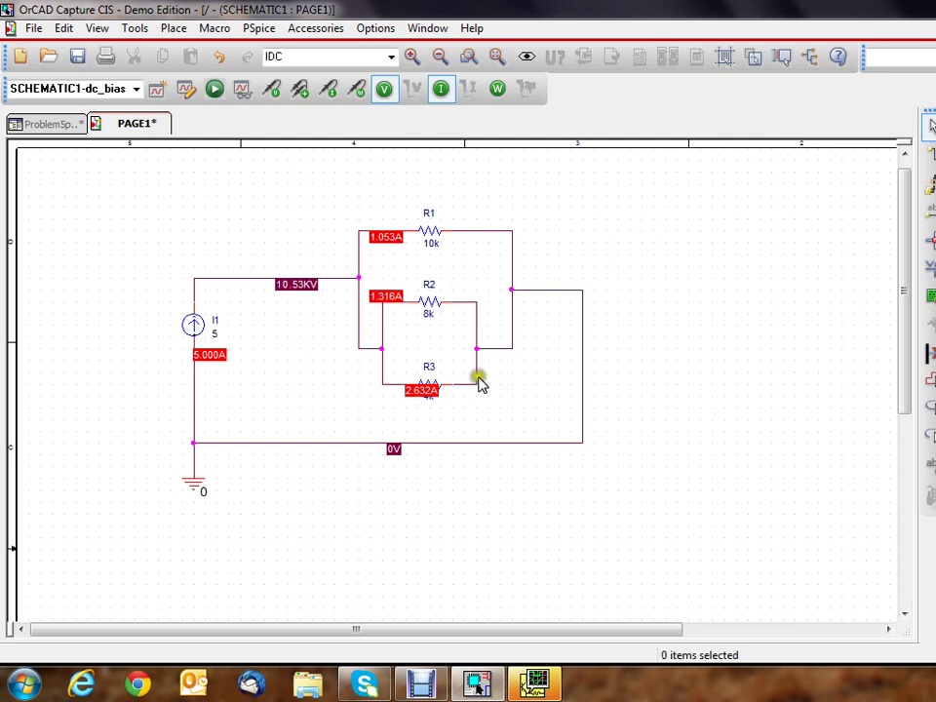
# Step: Move R3's 2.632A current readout beside R3's left end
pyautogui.click(423, 392)
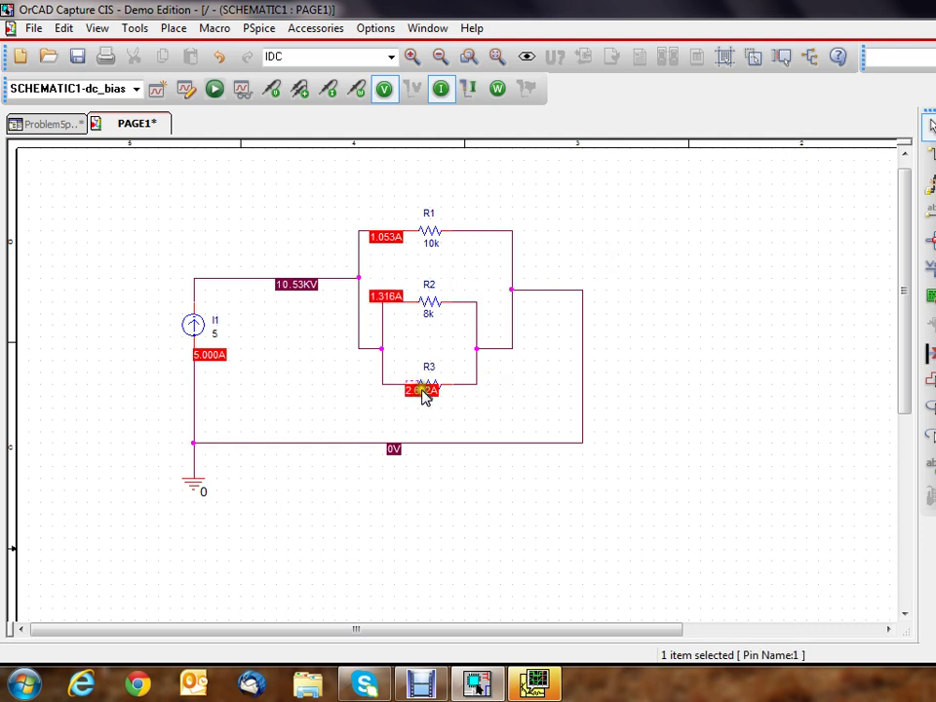
pyautogui.click(420, 393)
pyautogui.moveTo(423, 397); pyautogui.dragTo(272, 429)
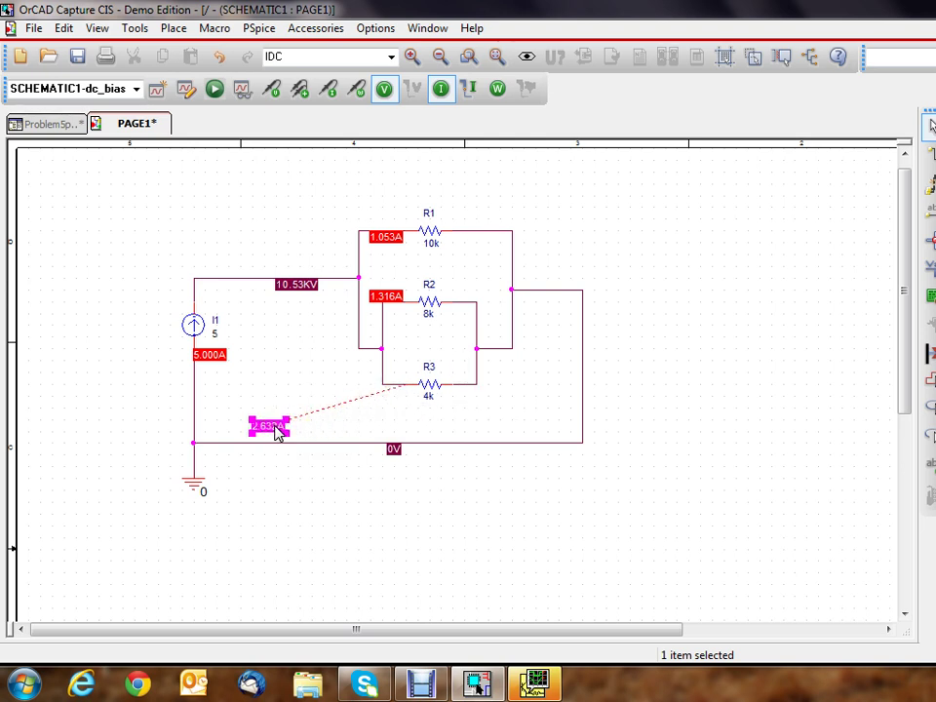
pyautogui.click(712, 368)
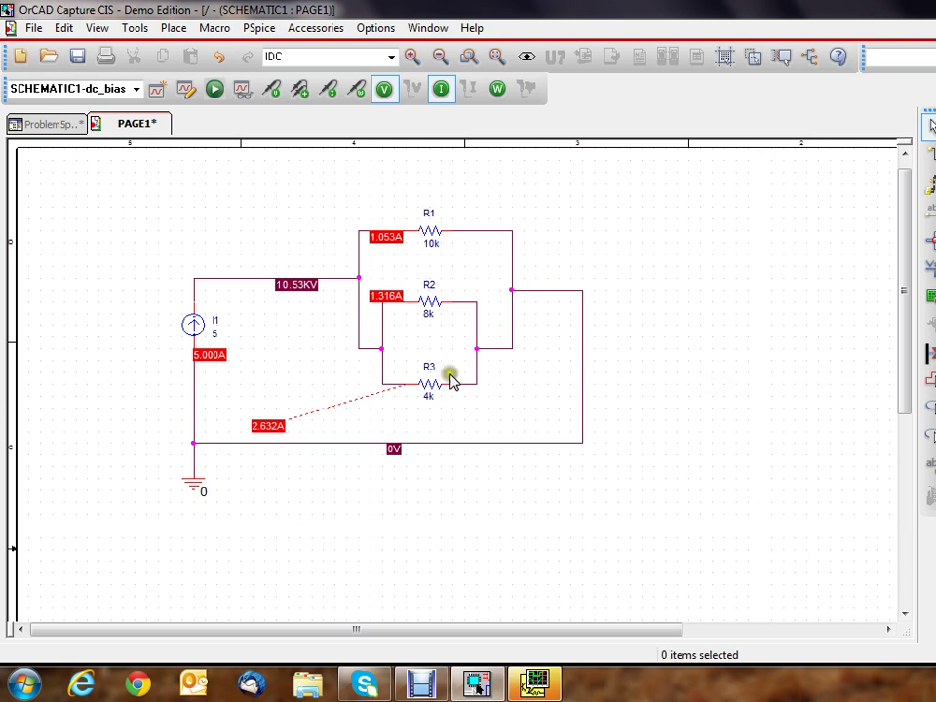
pyautogui.click(270, 429)
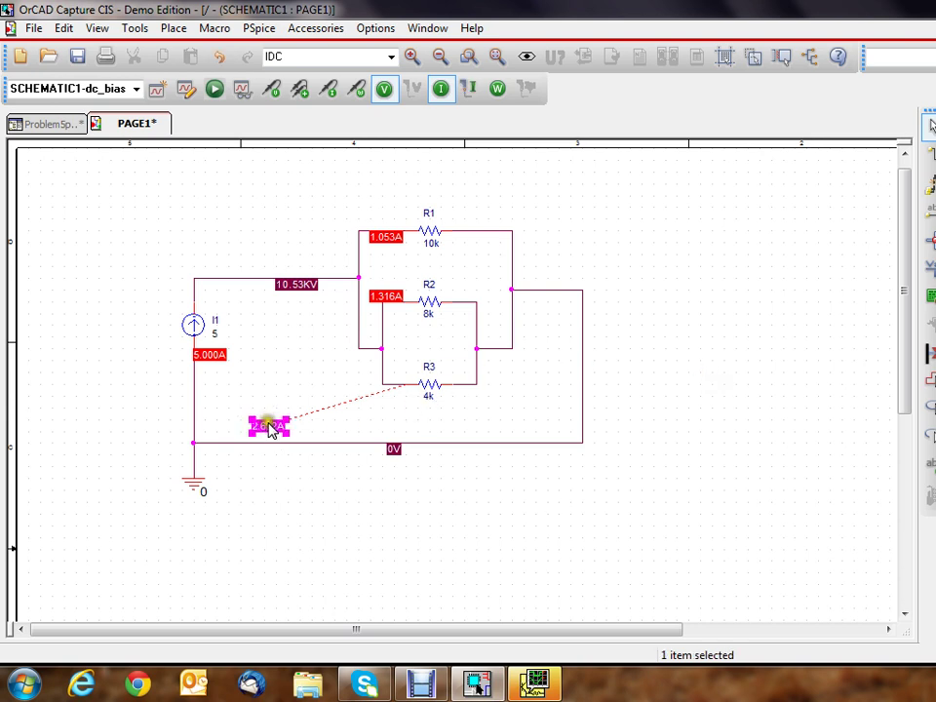
pyautogui.moveTo(270, 429); pyautogui.dragTo(387, 400)
pyautogui.click(741, 407)
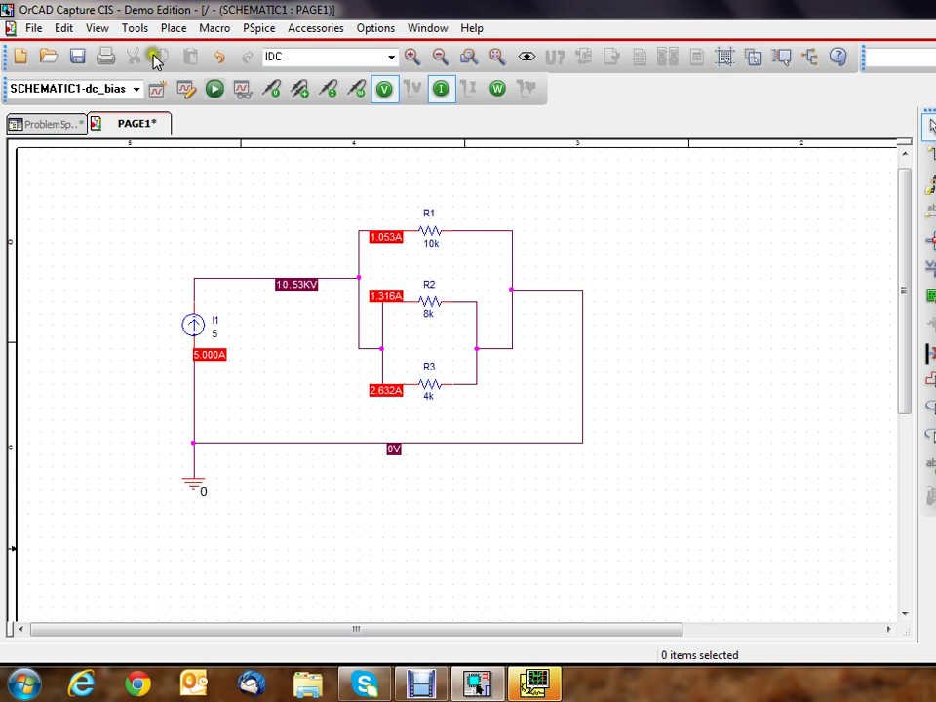
# Step: Place the text 'Problem 5.37' twice above the circuit, one copy below the other
pyautogui.click(171, 29)
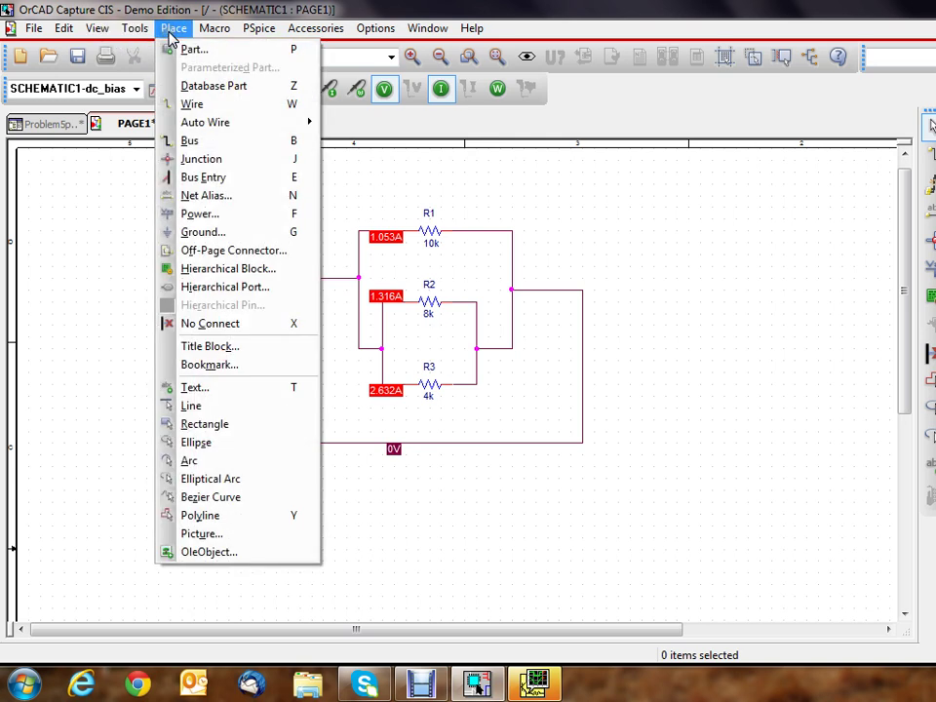
pyautogui.click(226, 389)
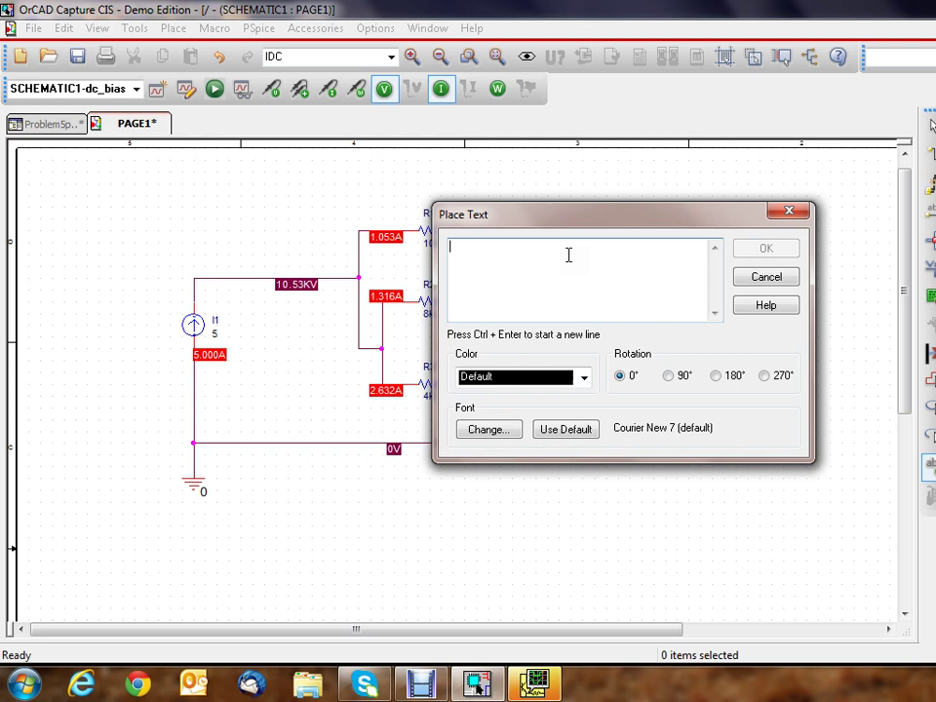
pyautogui.write('Prob')
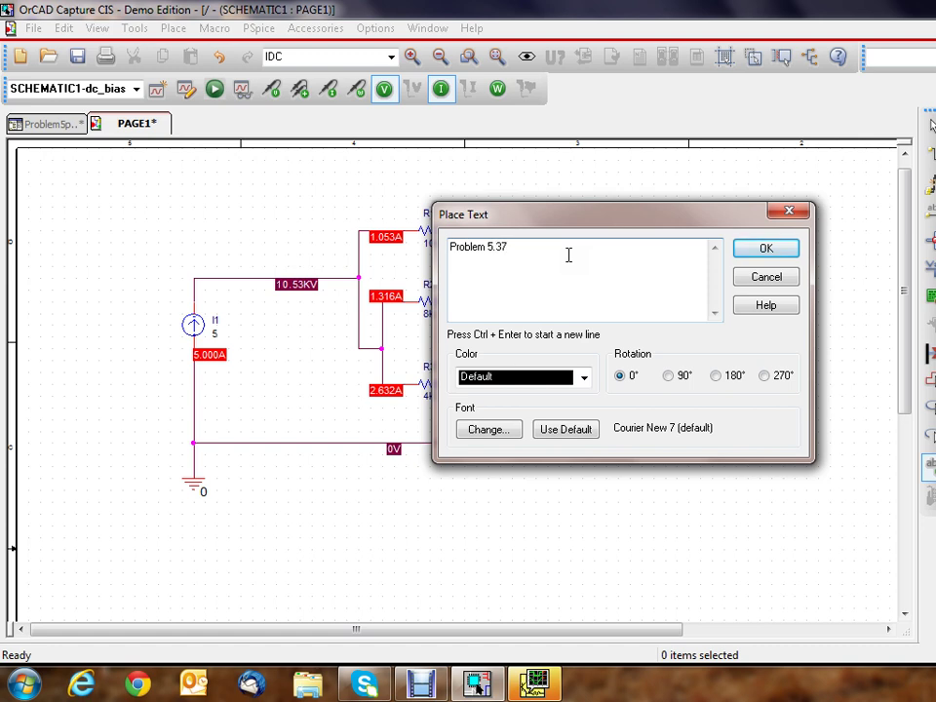
pyautogui.write('lem 5.37')
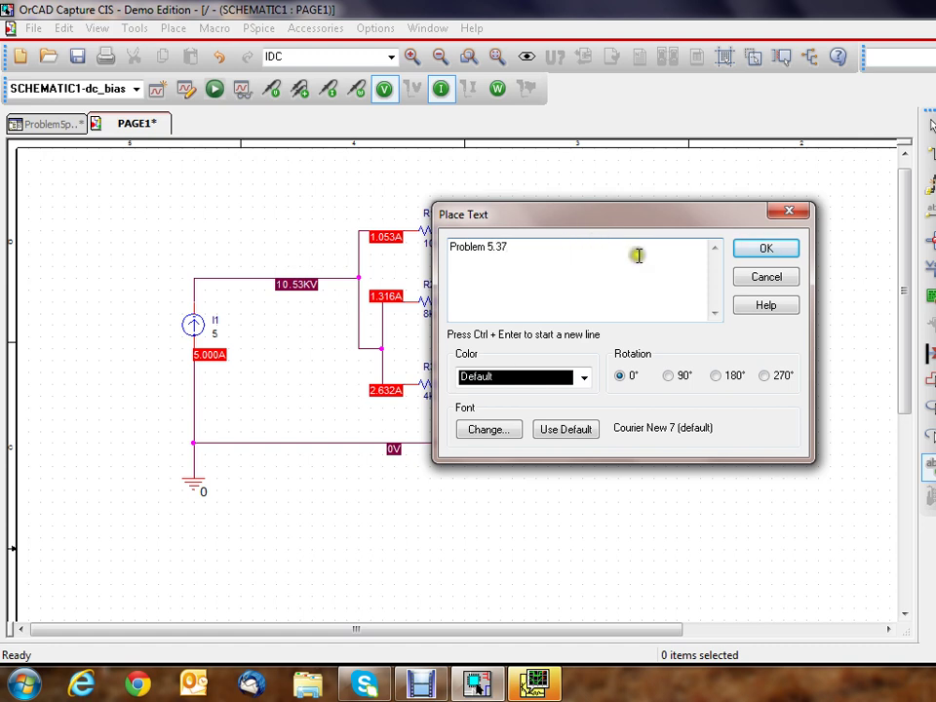
pyautogui.click(770, 256)
pyautogui.click(181, 191)
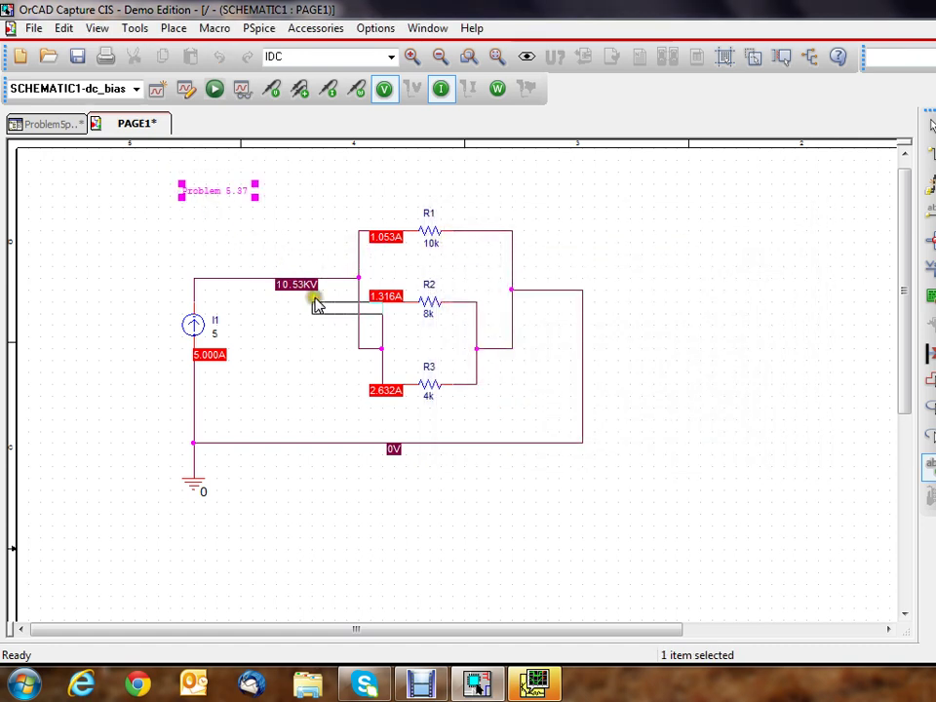
pyautogui.click(181, 214)
pyautogui.press('Escape')
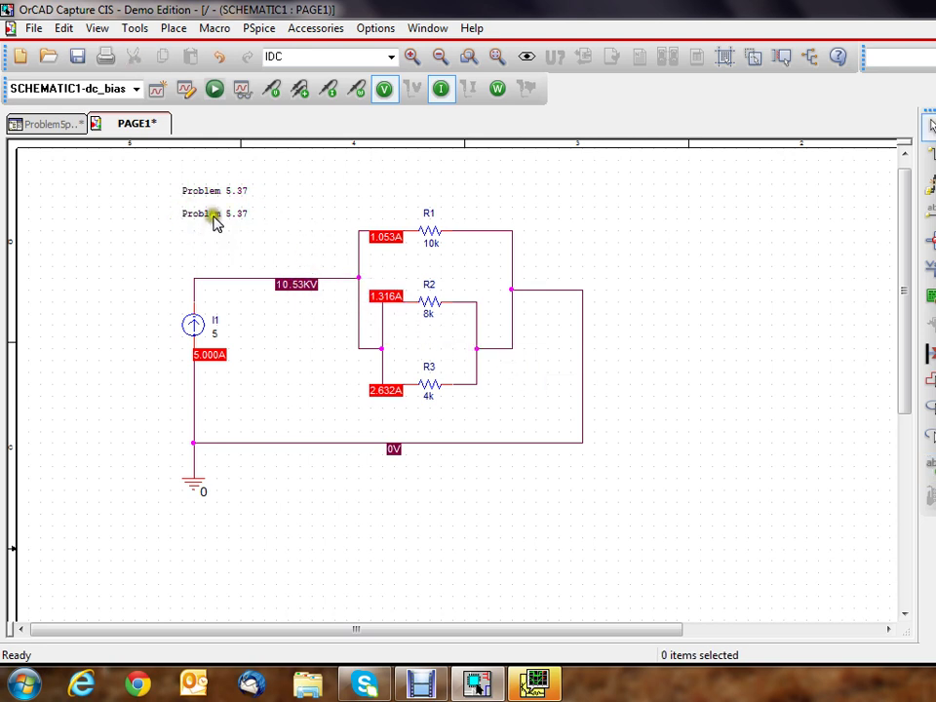
# Step: Replace the second text copy with the author's name
pyautogui.doubleClick(216, 221)
pyautogui.write('Cl')
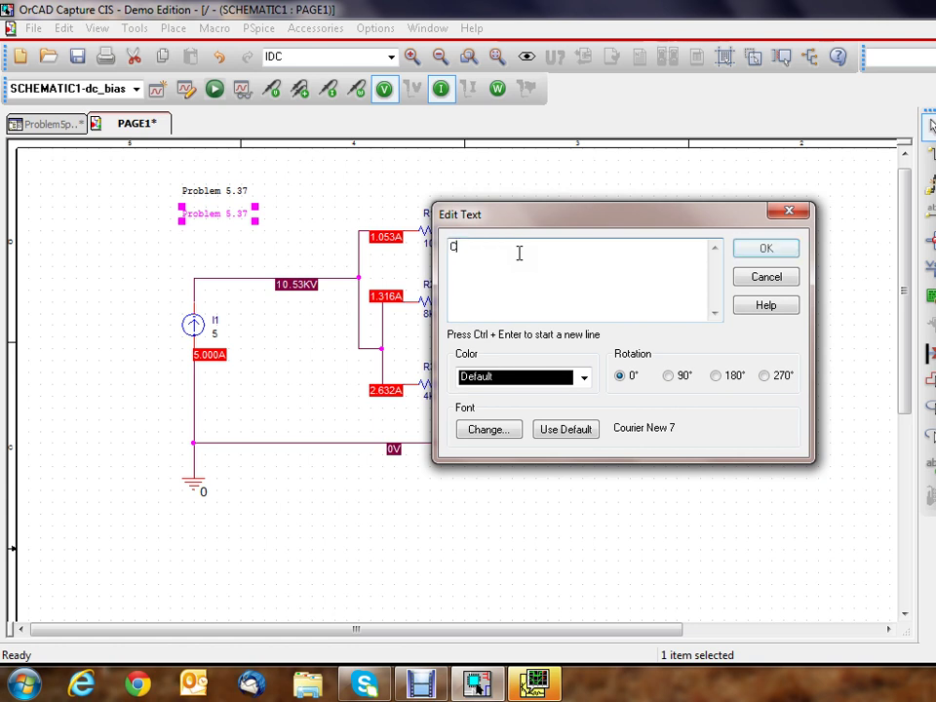
pyautogui.write('int Hals')
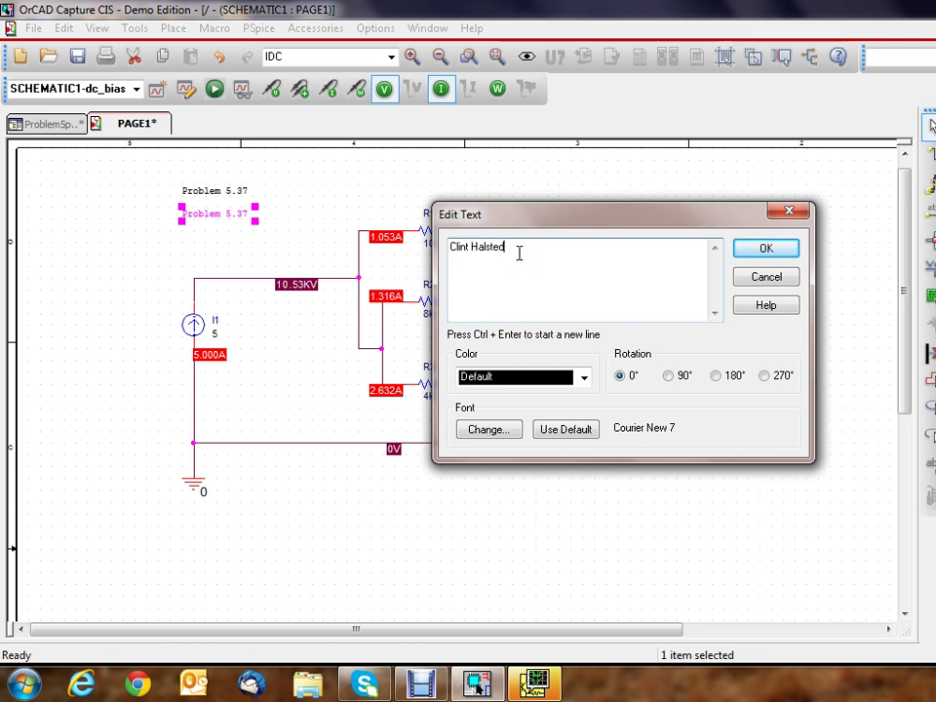
pyautogui.write('ted')
pyautogui.click(758, 248)
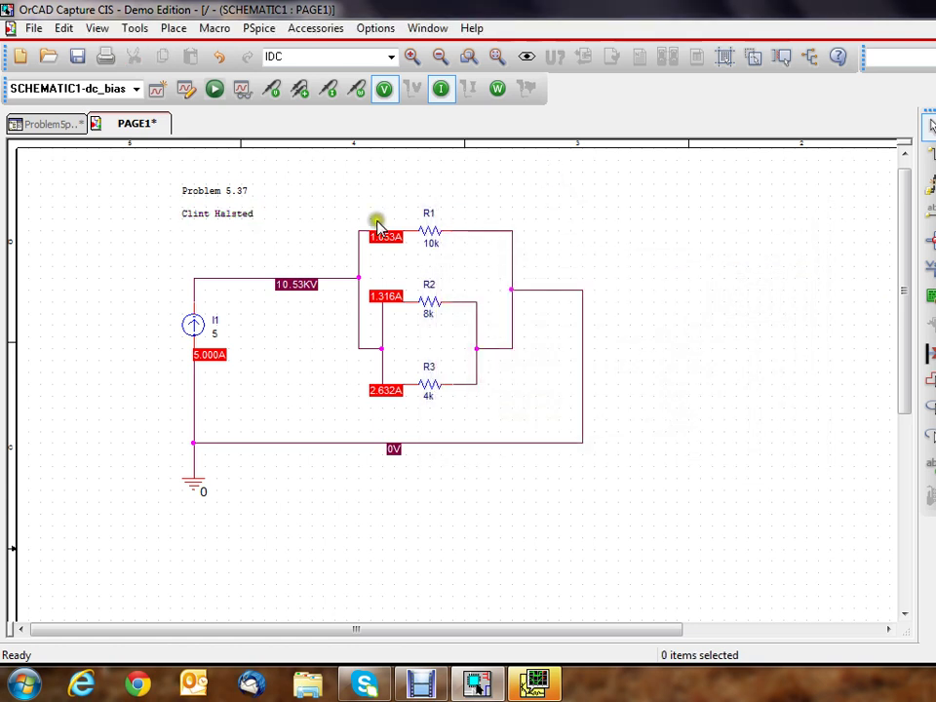
pyautogui.click(230, 213)
pyautogui.click(744, 266)
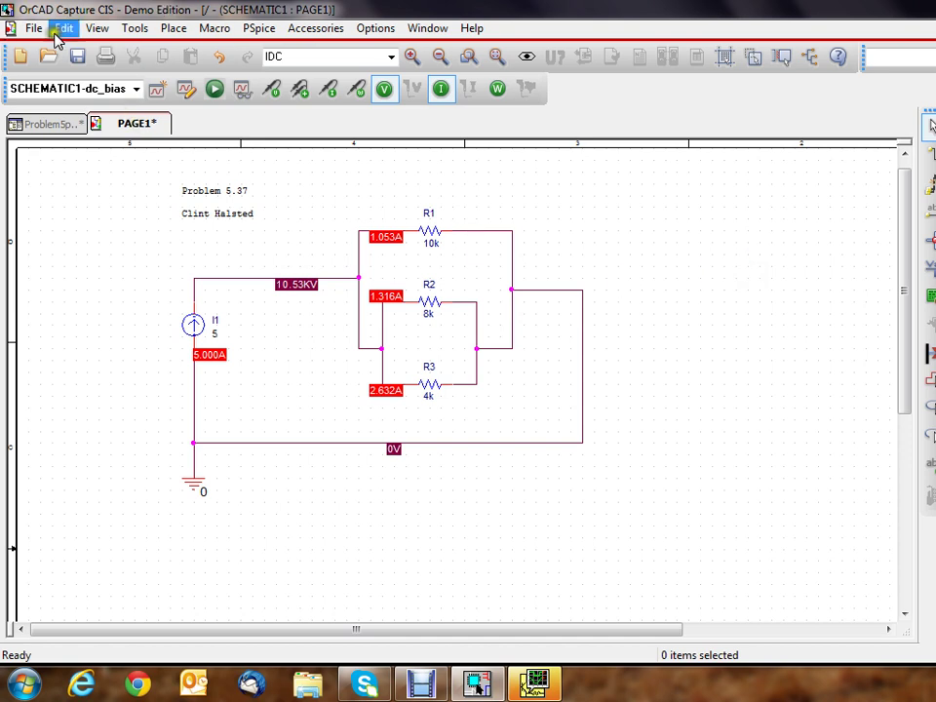
# Step: Save the schematic and bring up the Print dialog
pyautogui.click(77, 56)
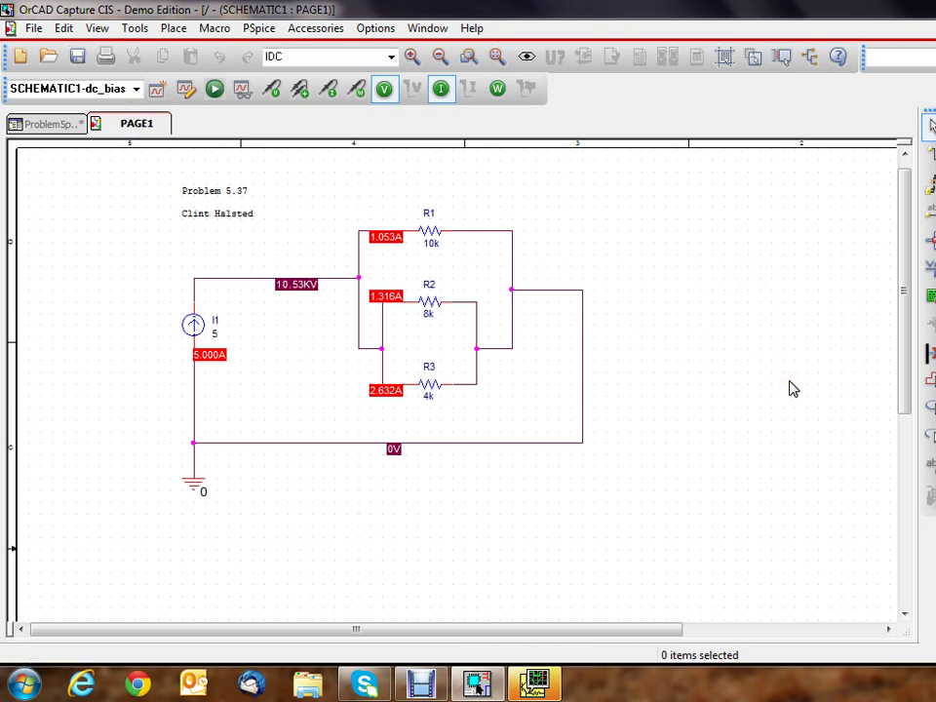
pyautogui.click(37, 27)
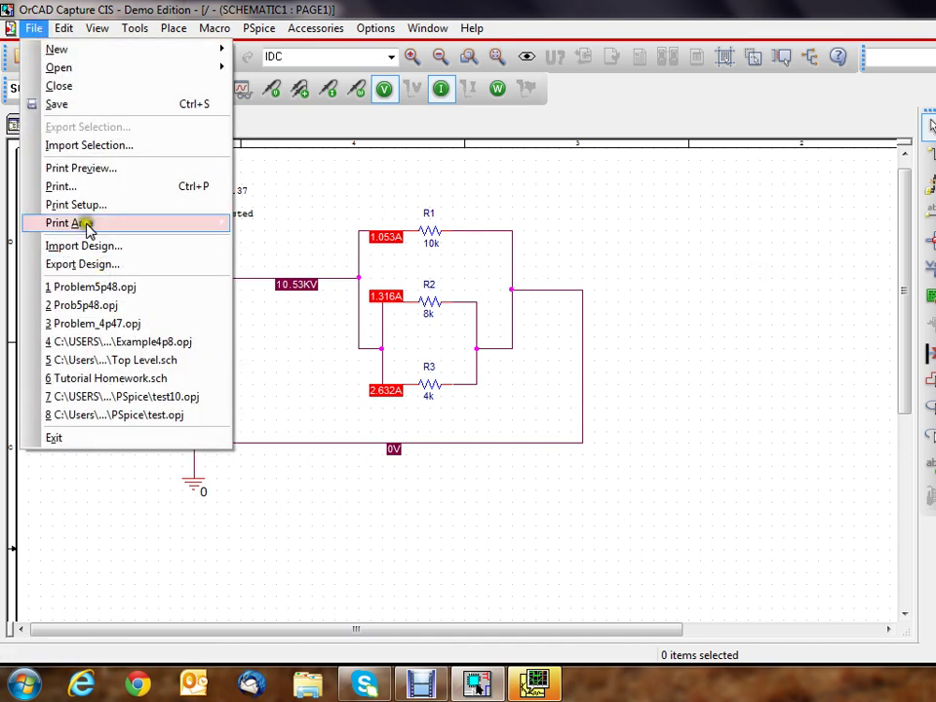
pyautogui.click(58, 186)
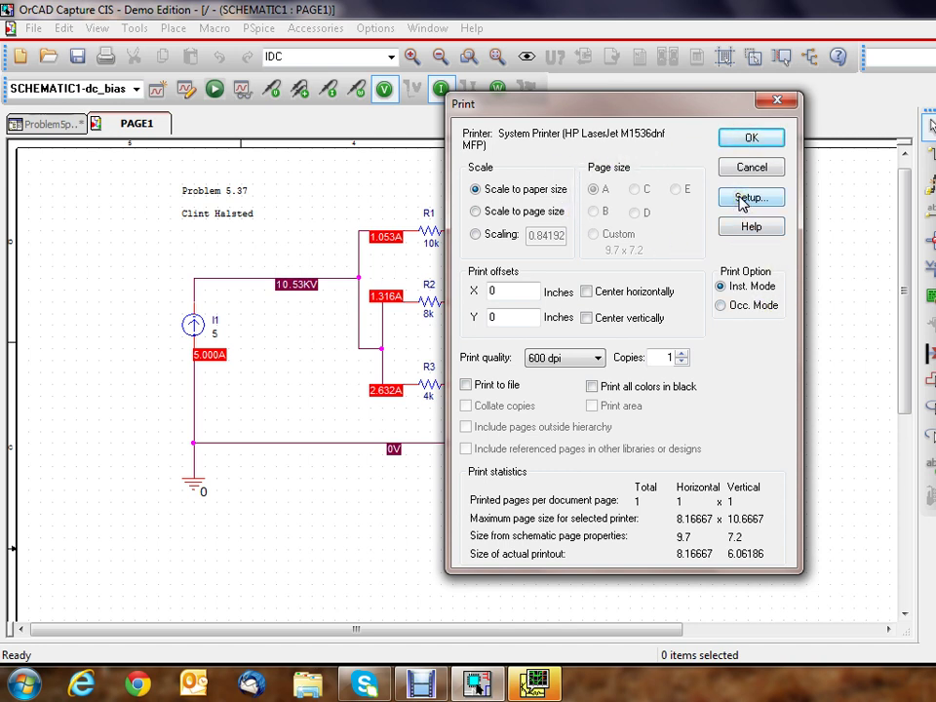
# Step: Check the printer setup keeps HP LaserJet M1536dnf MFP, then close without printing
pyautogui.click(743, 199)
pyautogui.click(620, 249)
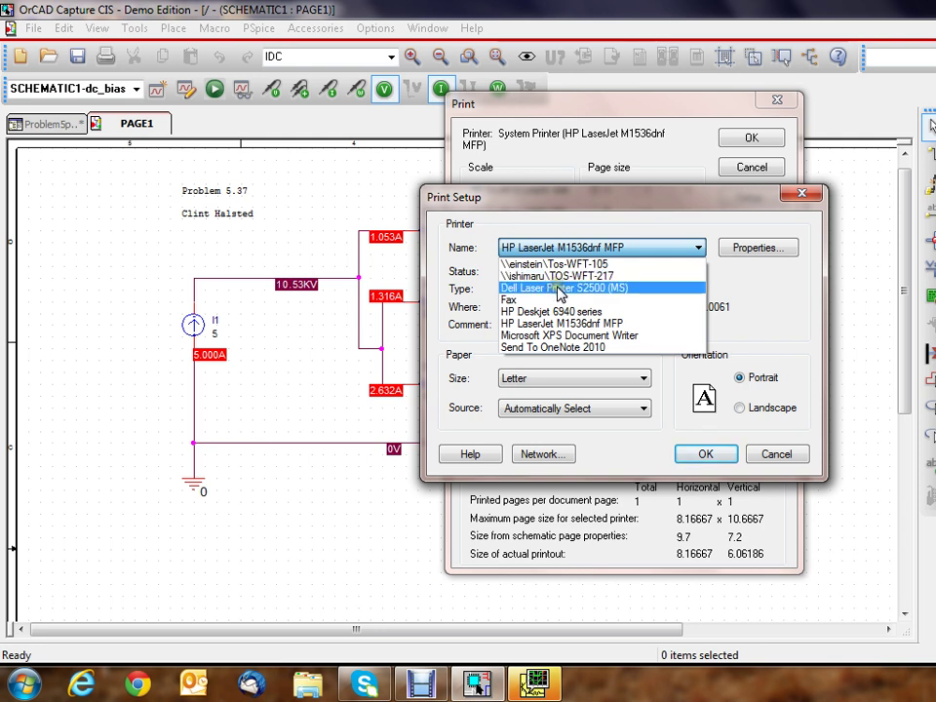
pyautogui.click(639, 199)
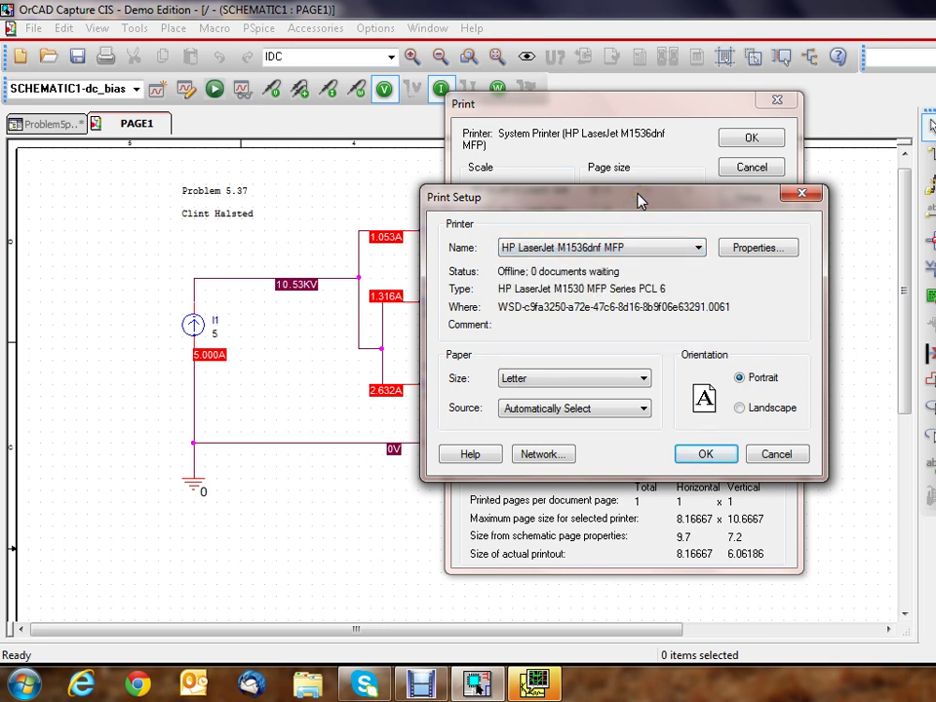
pyautogui.click(804, 194)
pyautogui.click(773, 106)
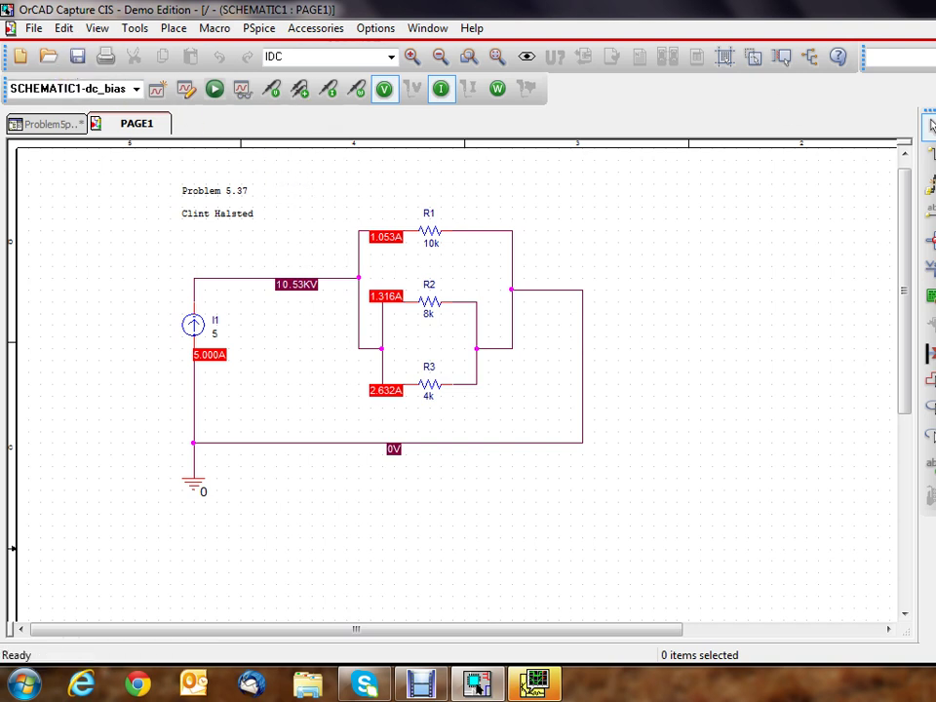
pyautogui.click(801, 384)
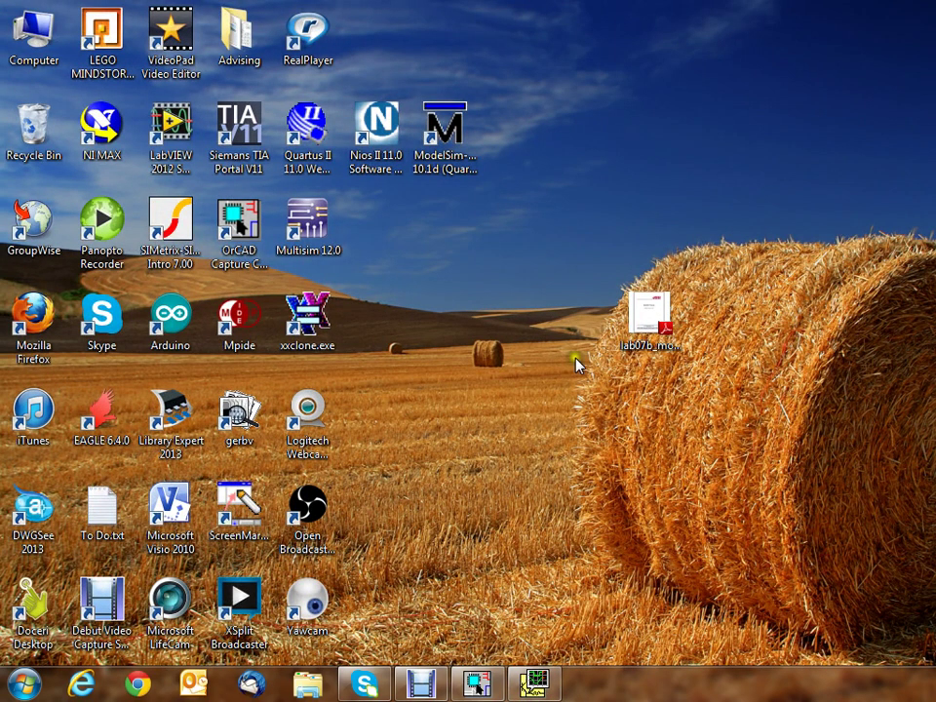
# Step: Bring the Debut Video Capture window in front of the finished schematic
pyautogui.click(430, 684)
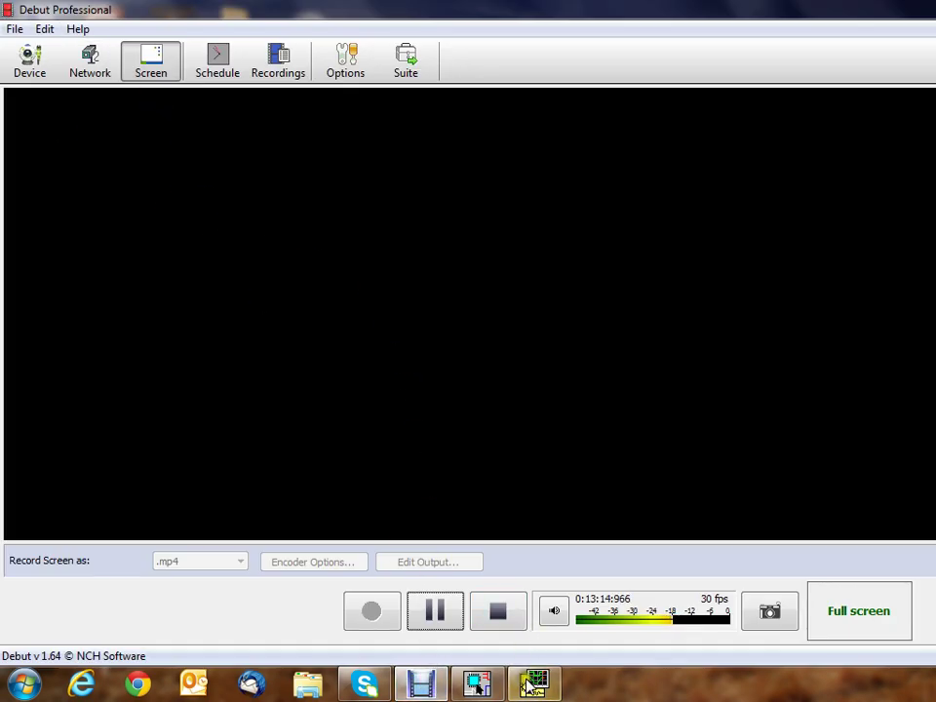